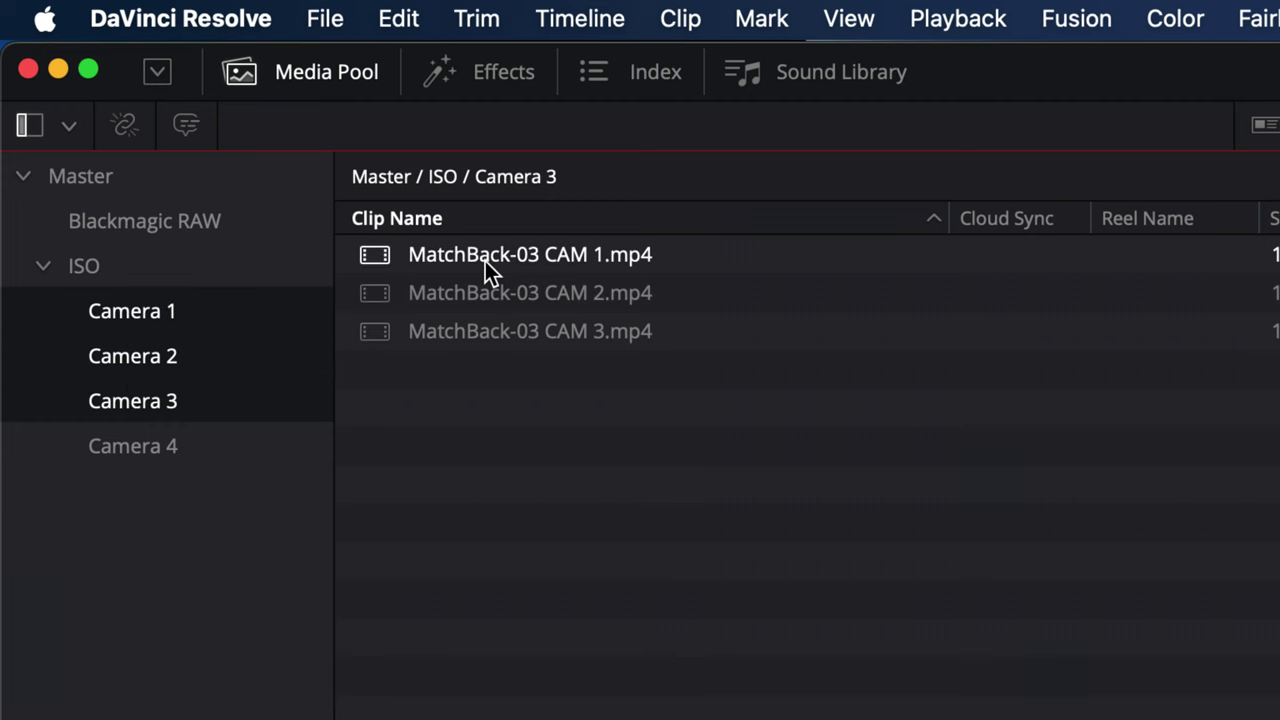
Step: Set the clip color of MatchBack-03 CAM 1.mp4 to Orange
right_click(485, 261)
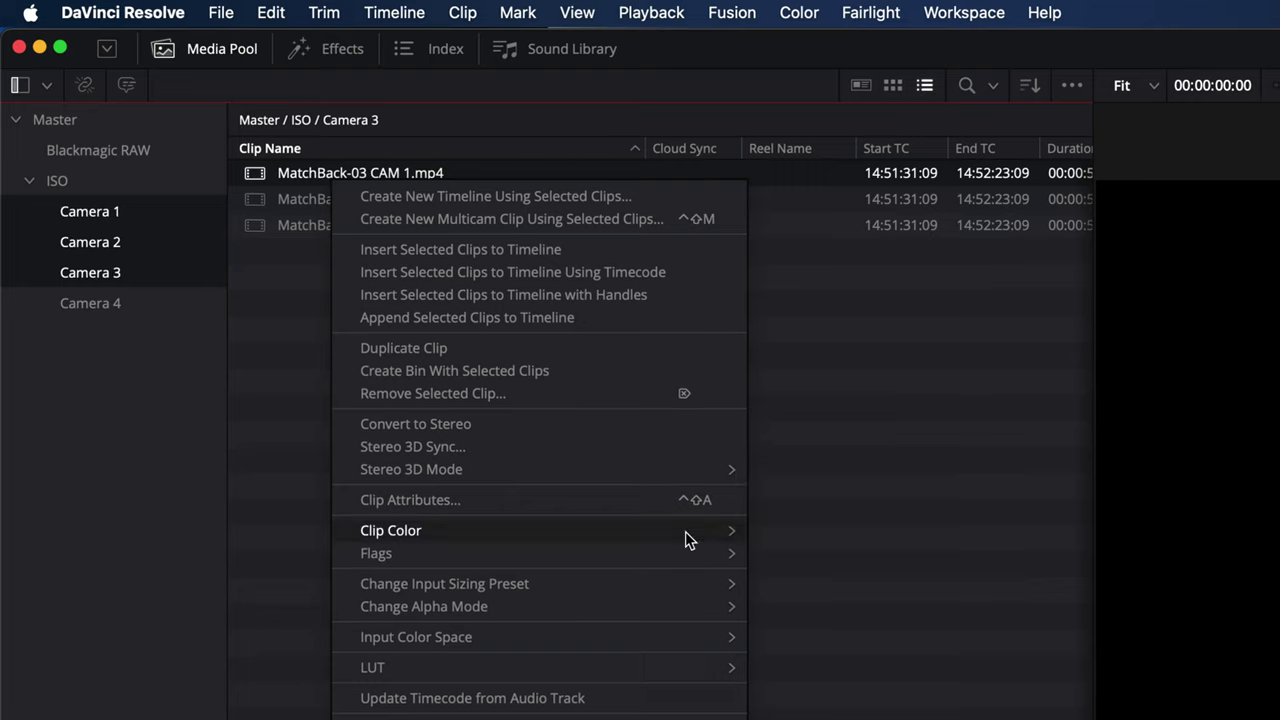
mouse_move(741, 530)
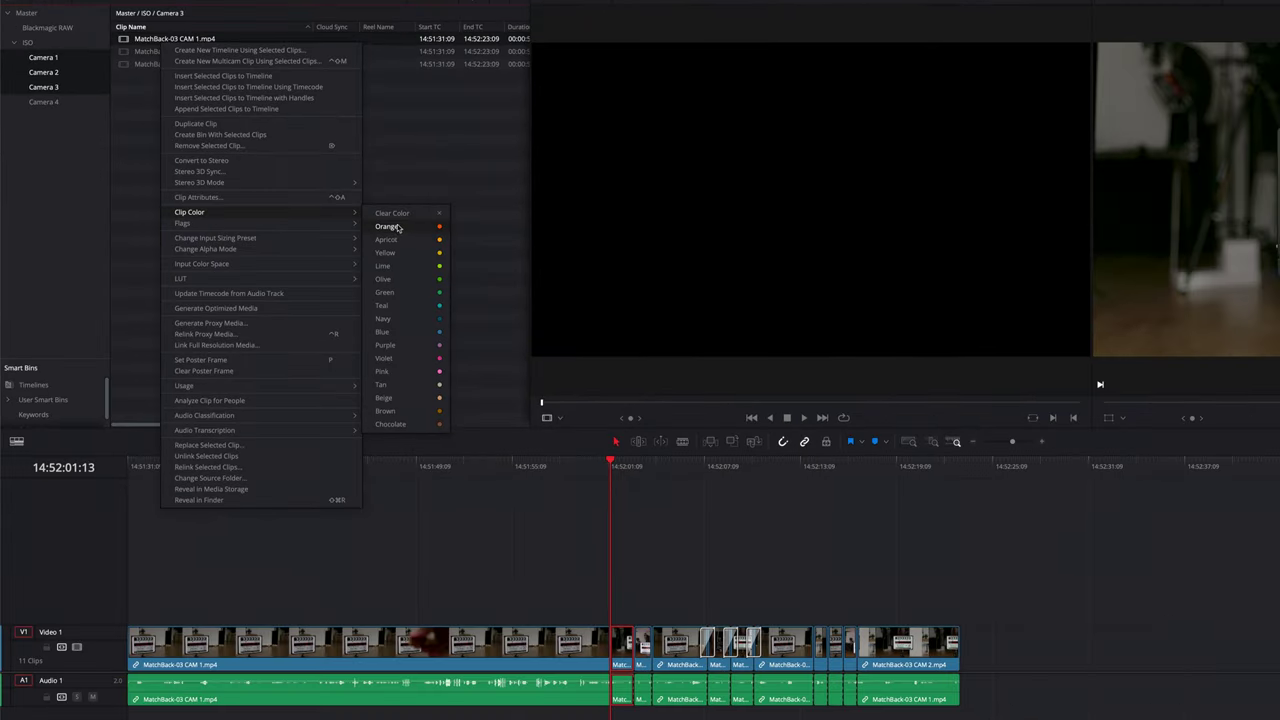
click(398, 227)
Step: Set the clip color of MatchBack-03 CAM 2.mp4 to Apricot
click(212, 51)
right_click(214, 55)
mouse_move(334, 223)
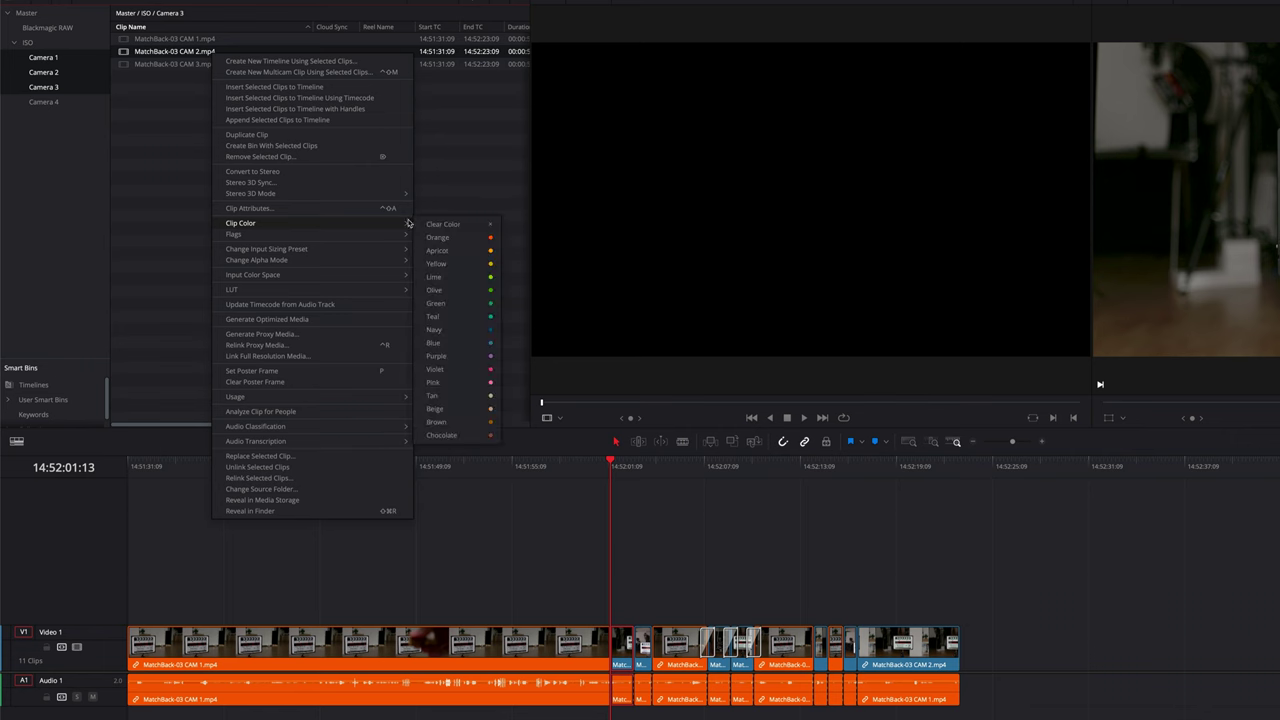
click(443, 251)
Step: Set the clip color of MatchBack-03 CAM 3.mp4 to Yellow
click(212, 64)
right_click(215, 65)
mouse_move(365, 235)
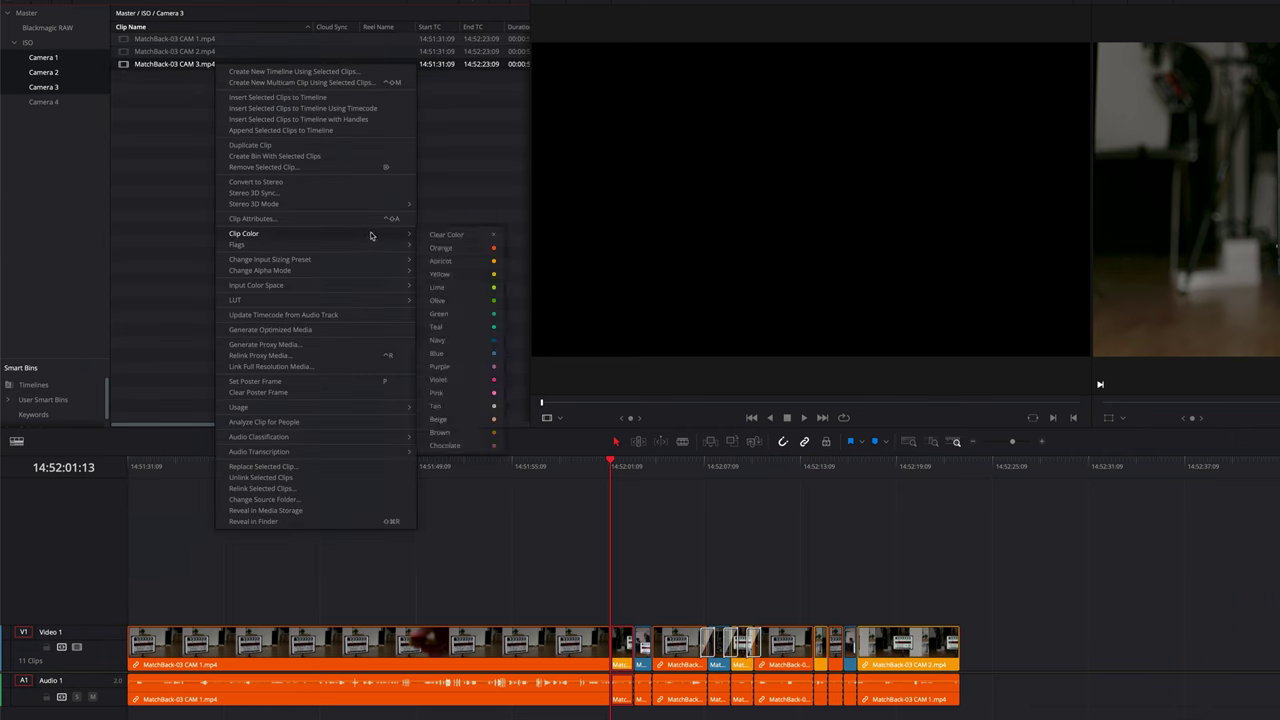
click(456, 274)
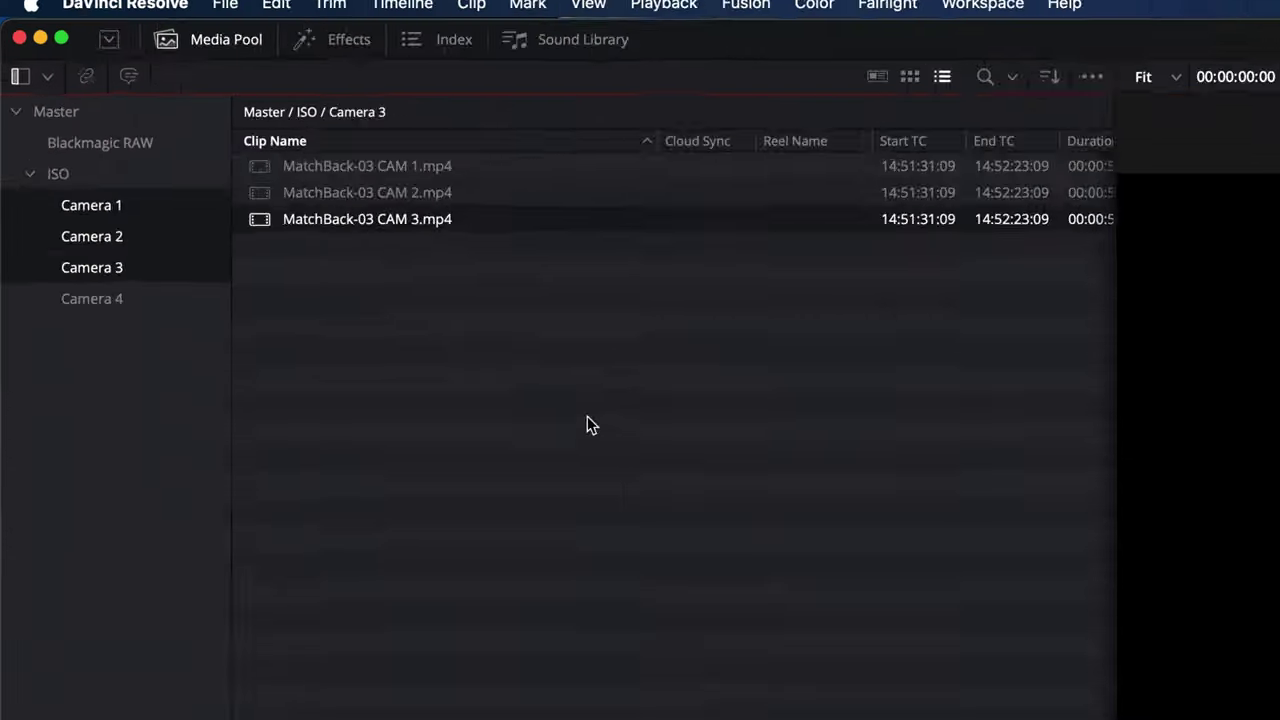
Step: Start a new multicam clip from the three camera clips and name it MatchBack-03 Multicam
drag(587, 416, 320, 155)
right_click(303, 162)
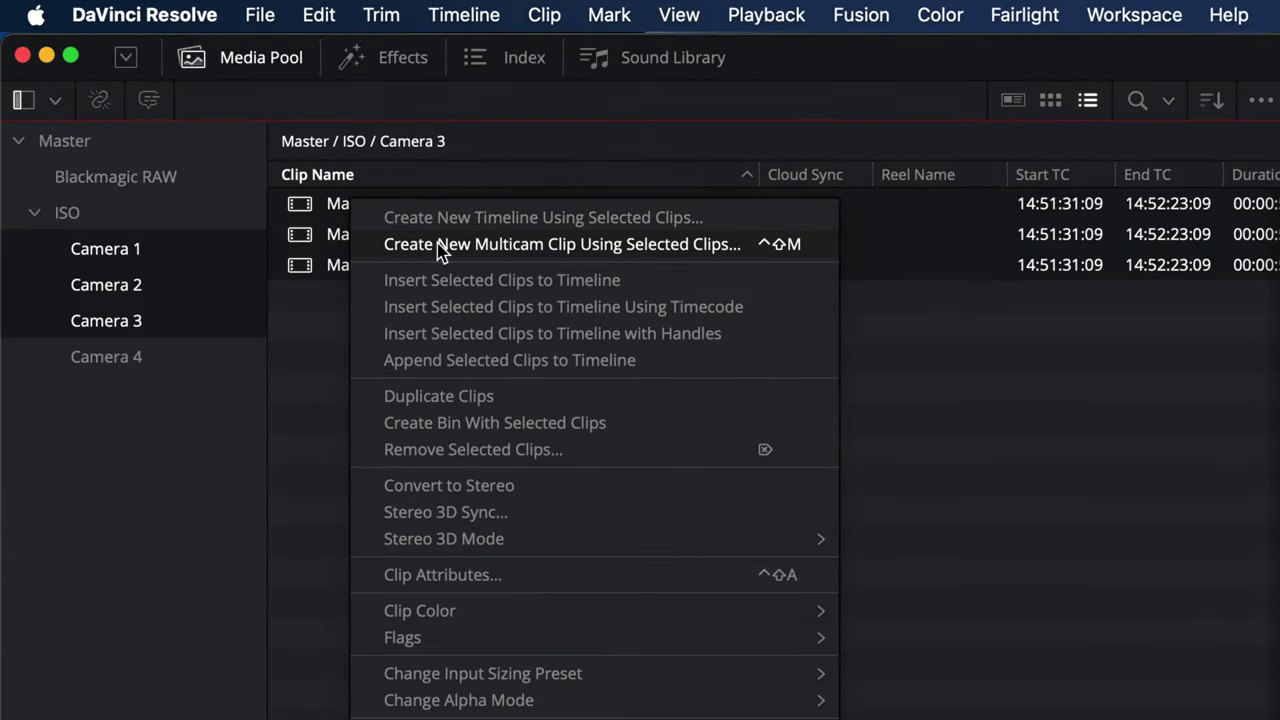
click(589, 254)
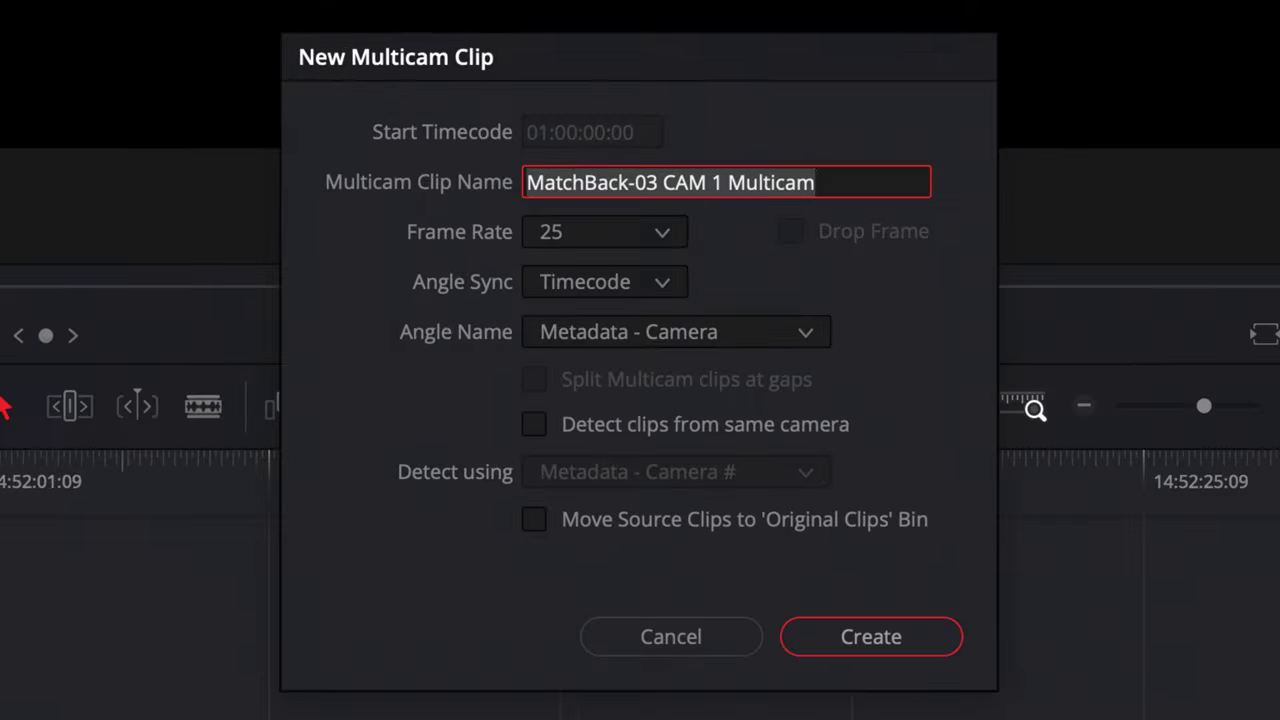
key(BackSpace)
key(BackSpace)
key(BackSpace)
key(BackSpace)
key(BackSpace)
key(BackSpace)
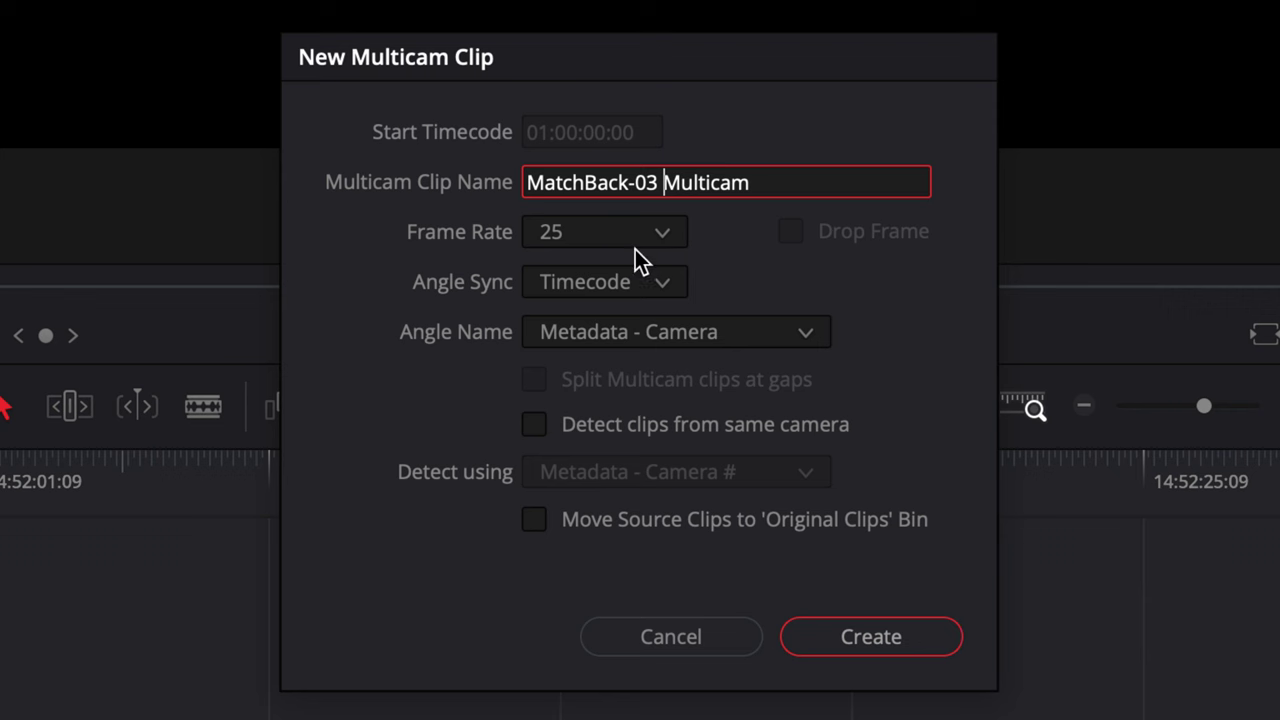
Step: Create the multicam clip with angles synced by Timecode and named by Metadata - Camera
click(622, 280)
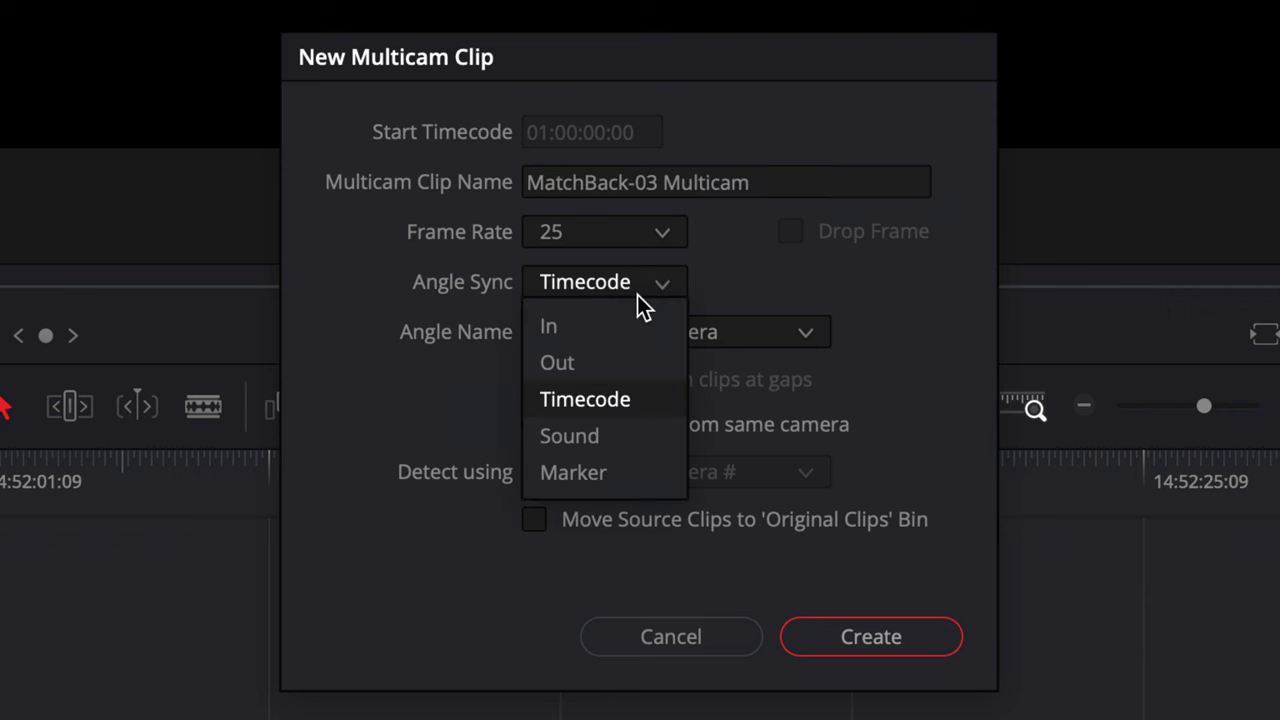
click(620, 398)
click(703, 338)
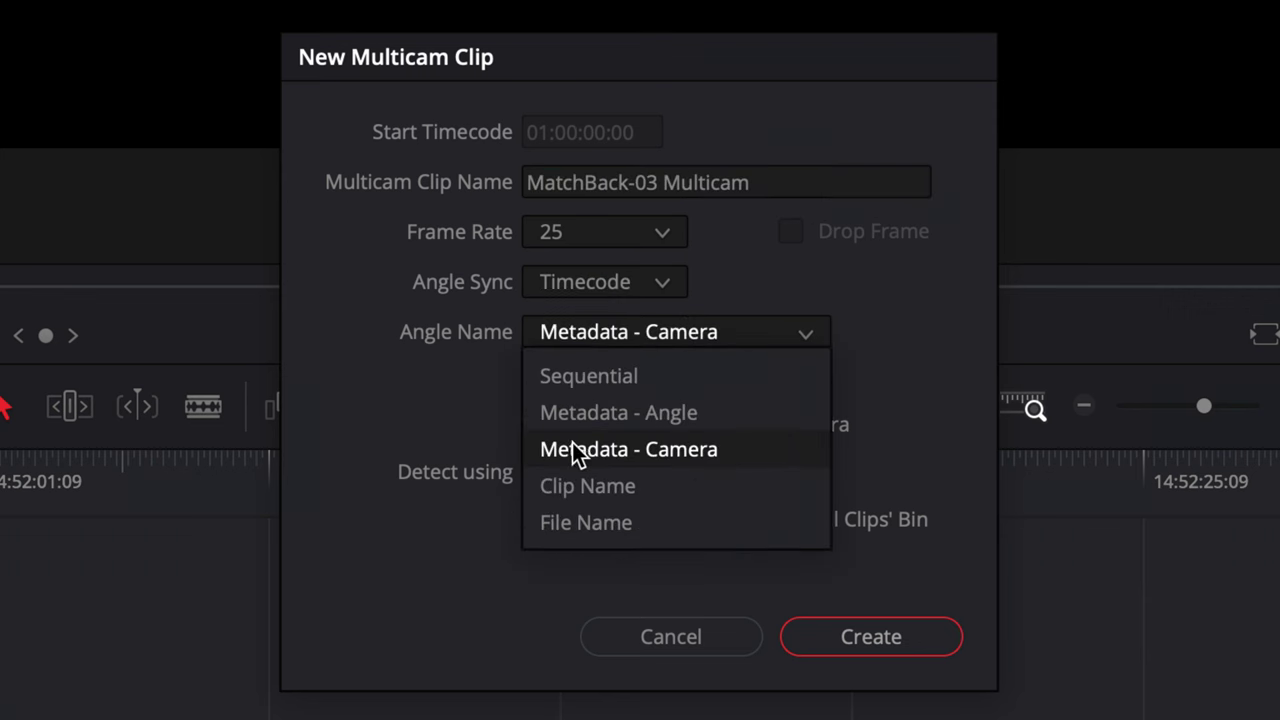
click(740, 457)
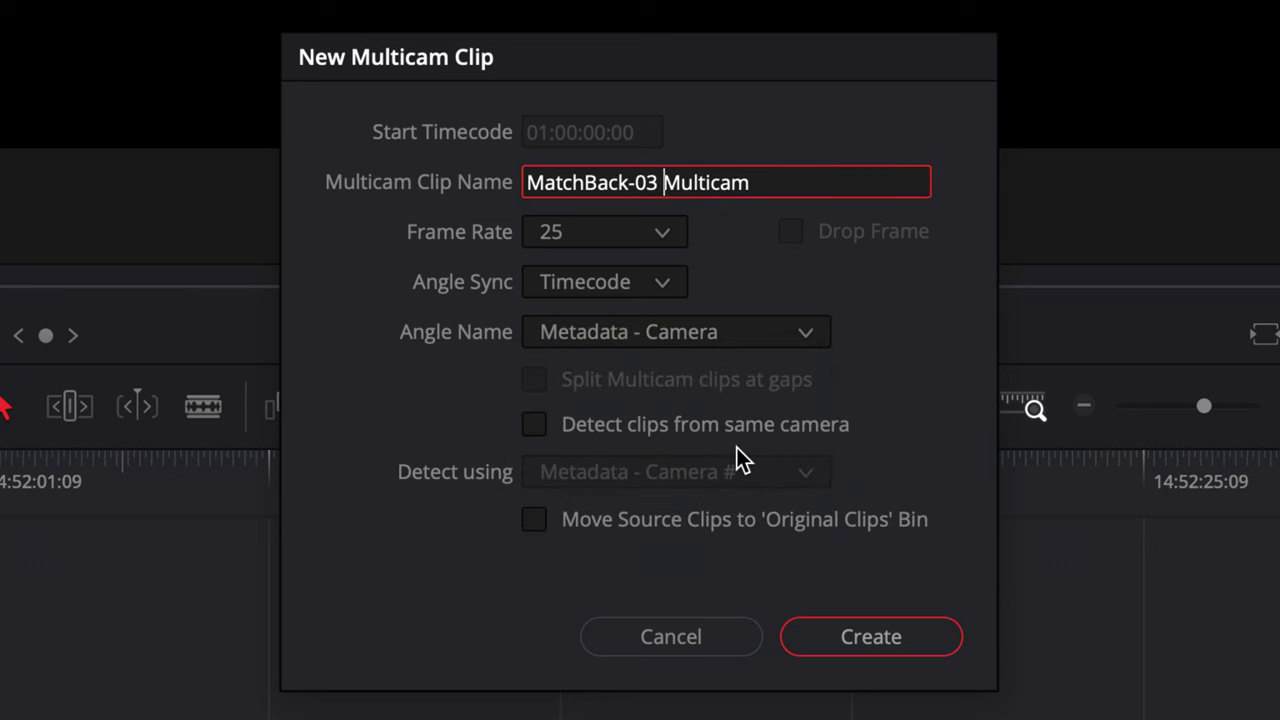
click(847, 636)
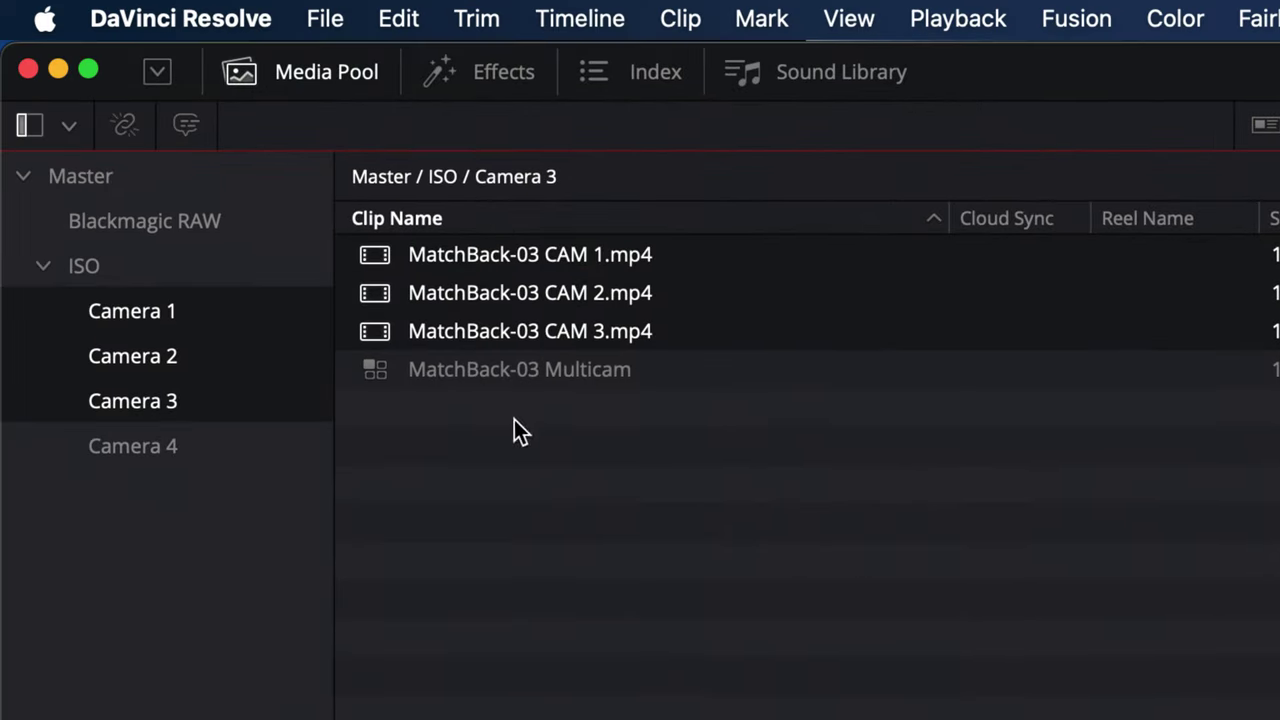
Step: Create a new bin named Multicam bin inside the ISO bin
click(388, 366)
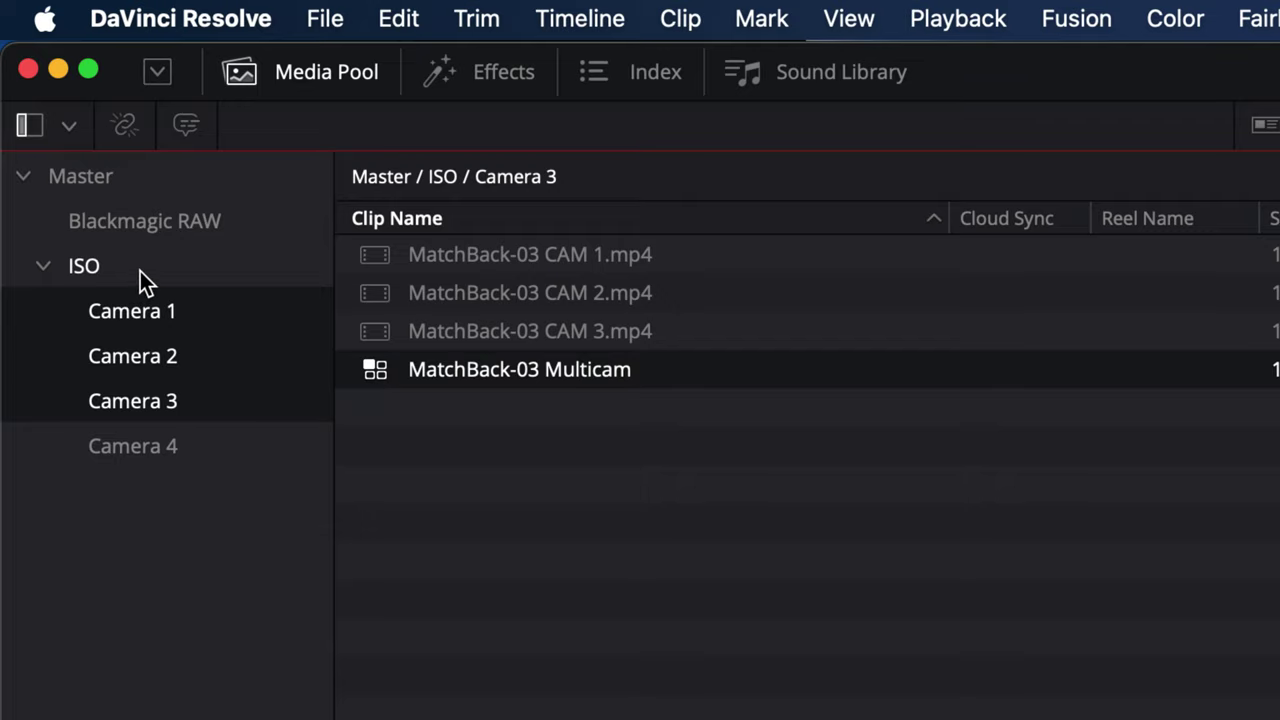
right_click(112, 266)
click(245, 408)
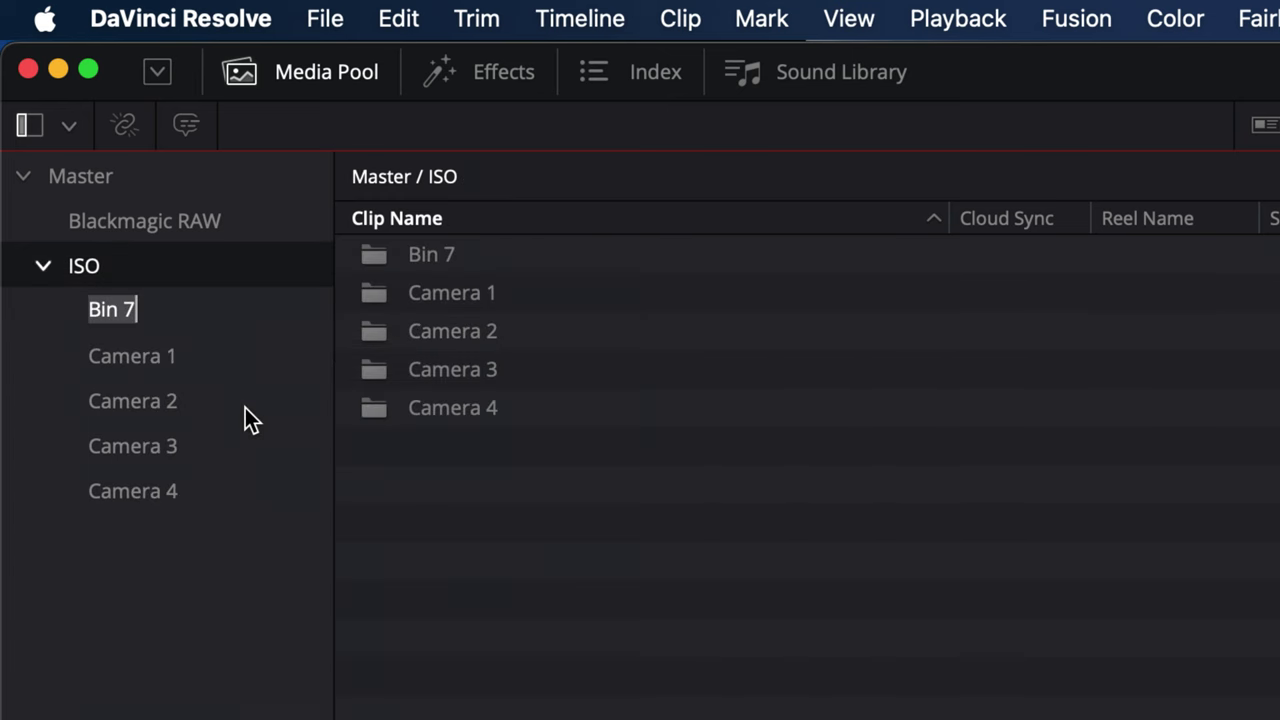
text(Multicam bin)
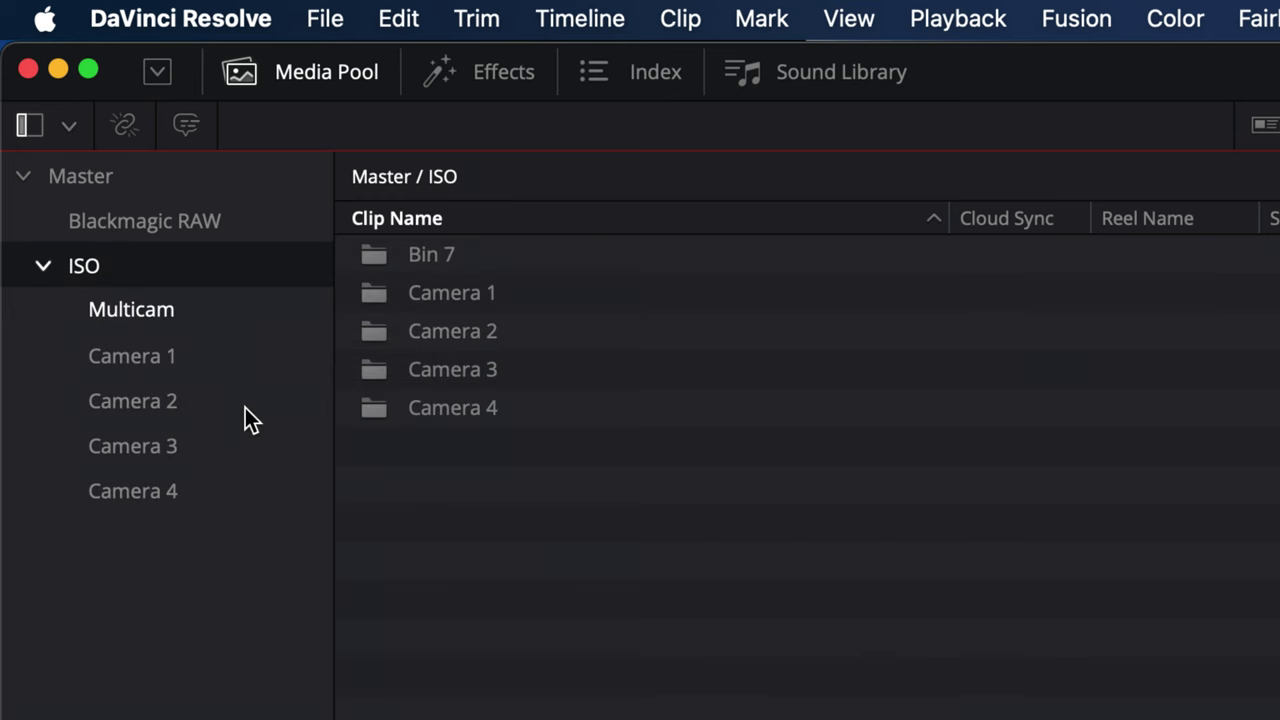
key(Return)
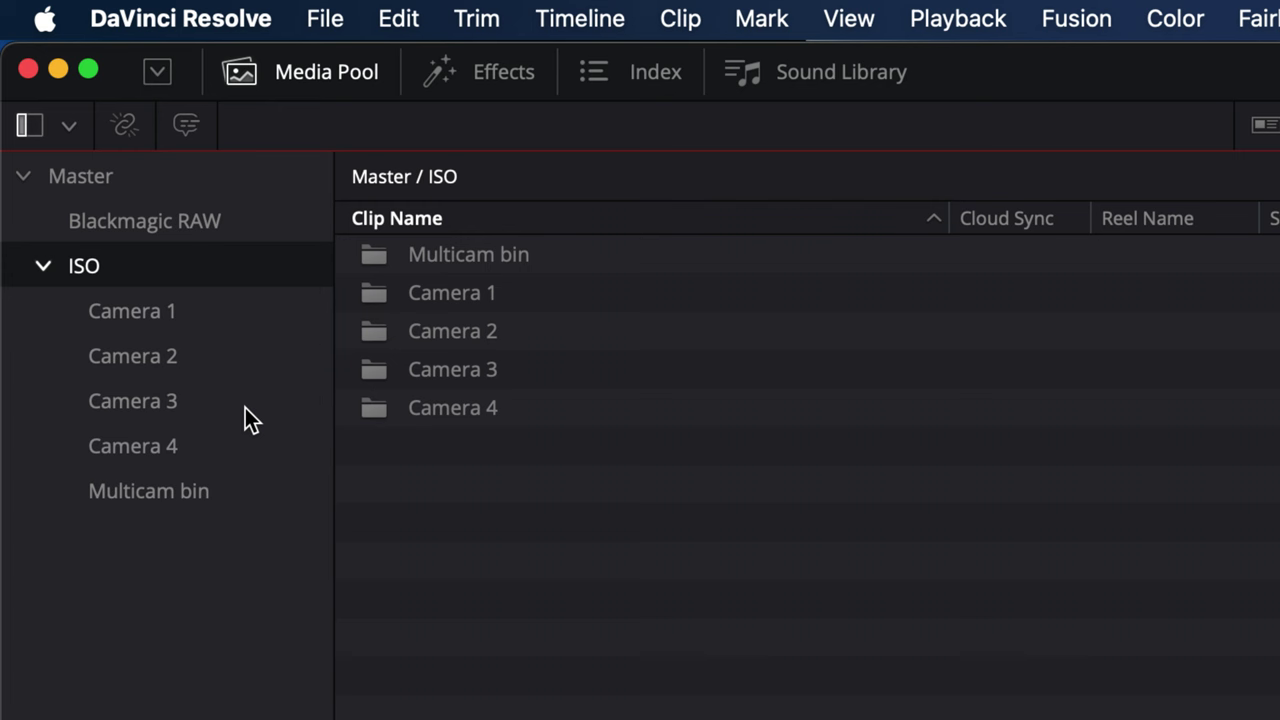
Step: Move the MatchBack-03 Multicam clip from the camera bin into Multicam bin and open that bin
click(228, 318)
click(546, 294)
drag(546, 294, 112, 490)
click(112, 490)
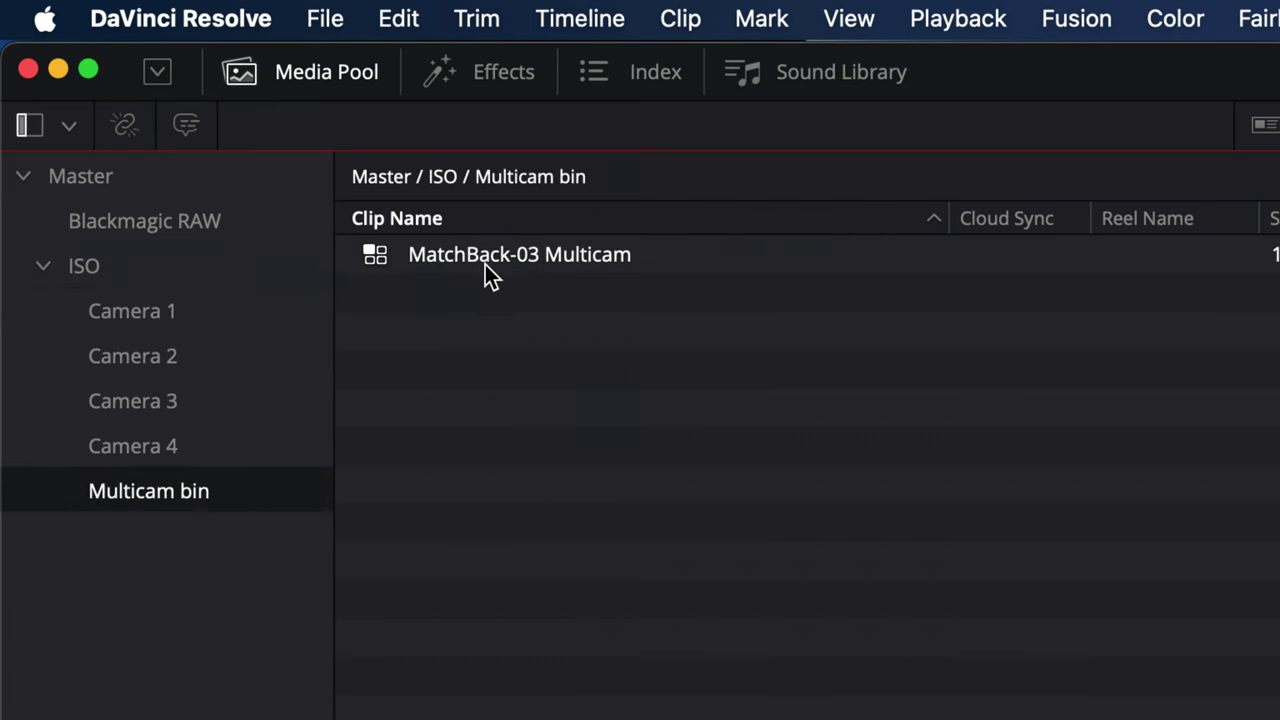
Step: Turn on stacked timelines and open the MatchBack-03 Multicam clip in a timeline to inspect its camera tracks
click(40, 460)
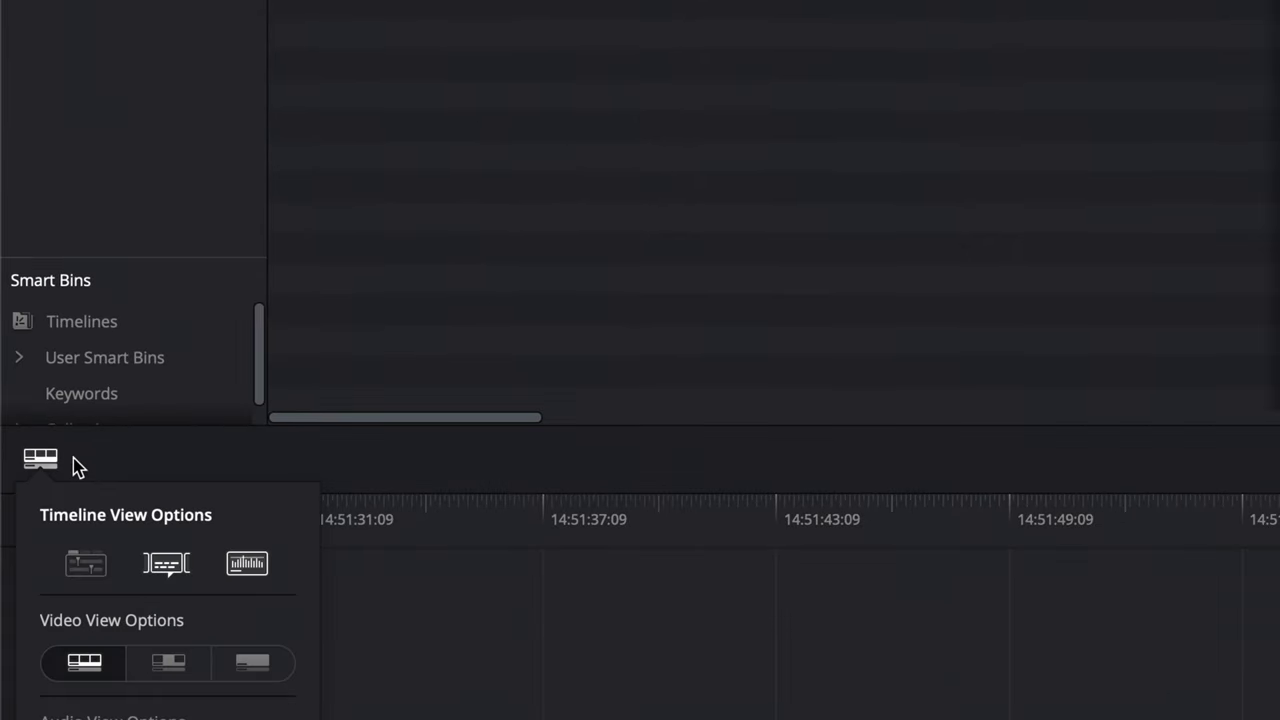
click(408, 477)
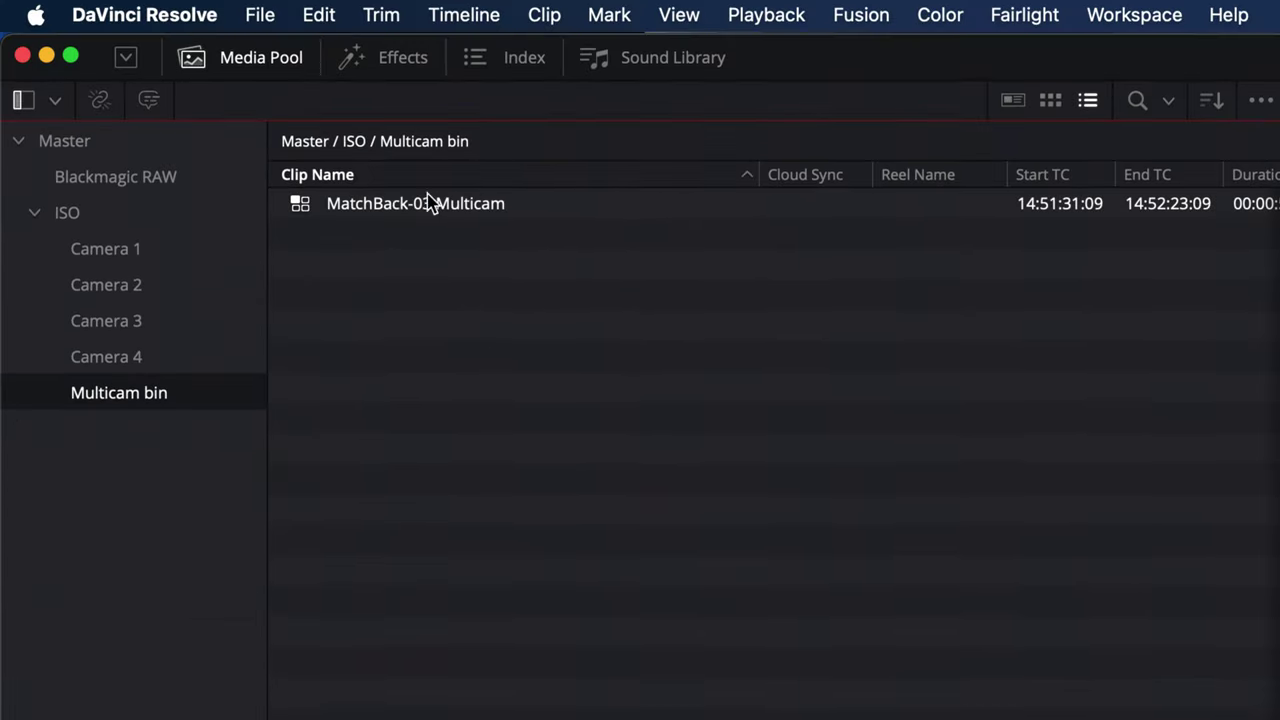
right_click(395, 207)
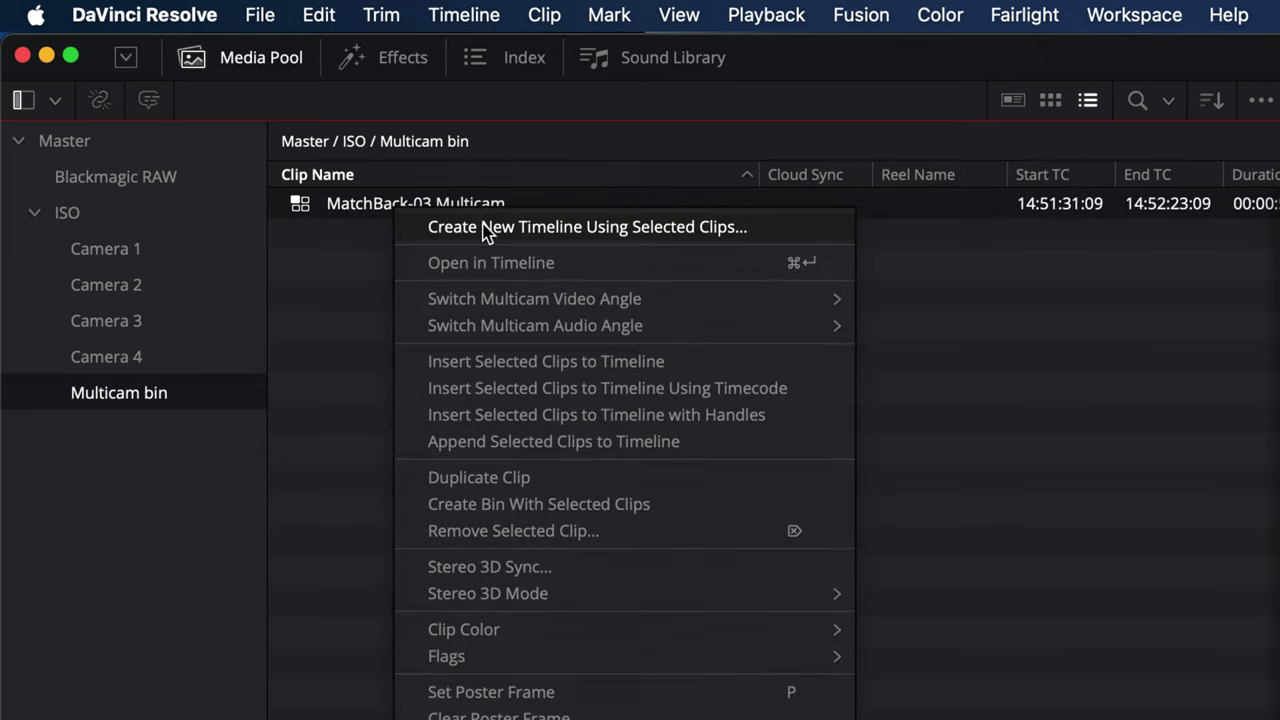
click(483, 262)
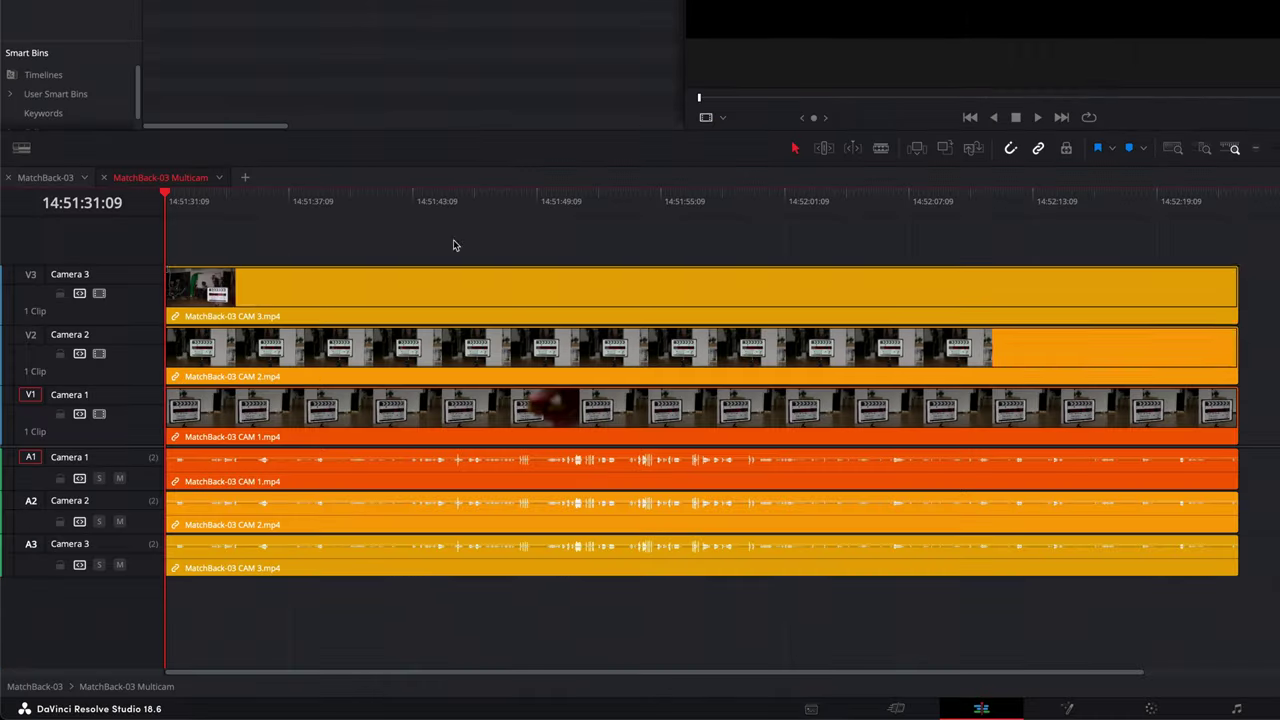
drag(222, 209, 446, 236)
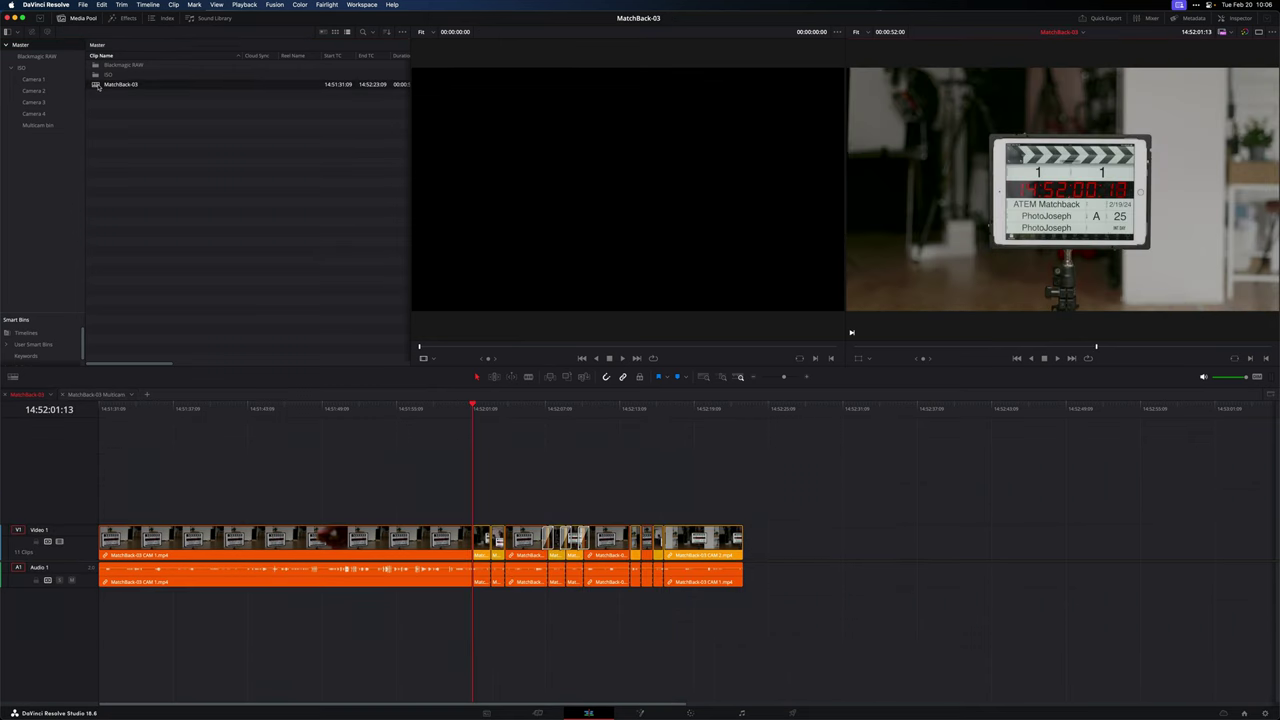
Step: Select all Orange clips in the MatchBack-03 timeline and turn off Conform Lock Enabled for them
click(154, 5)
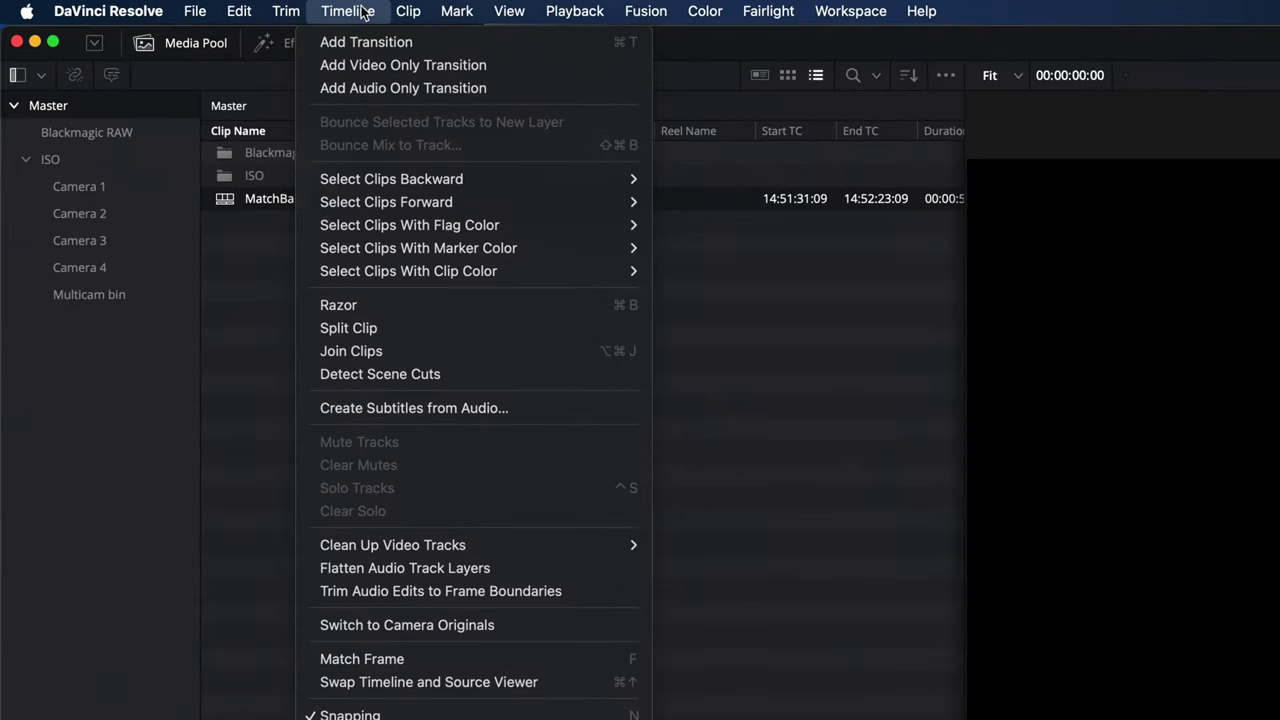
mouse_move(379, 273)
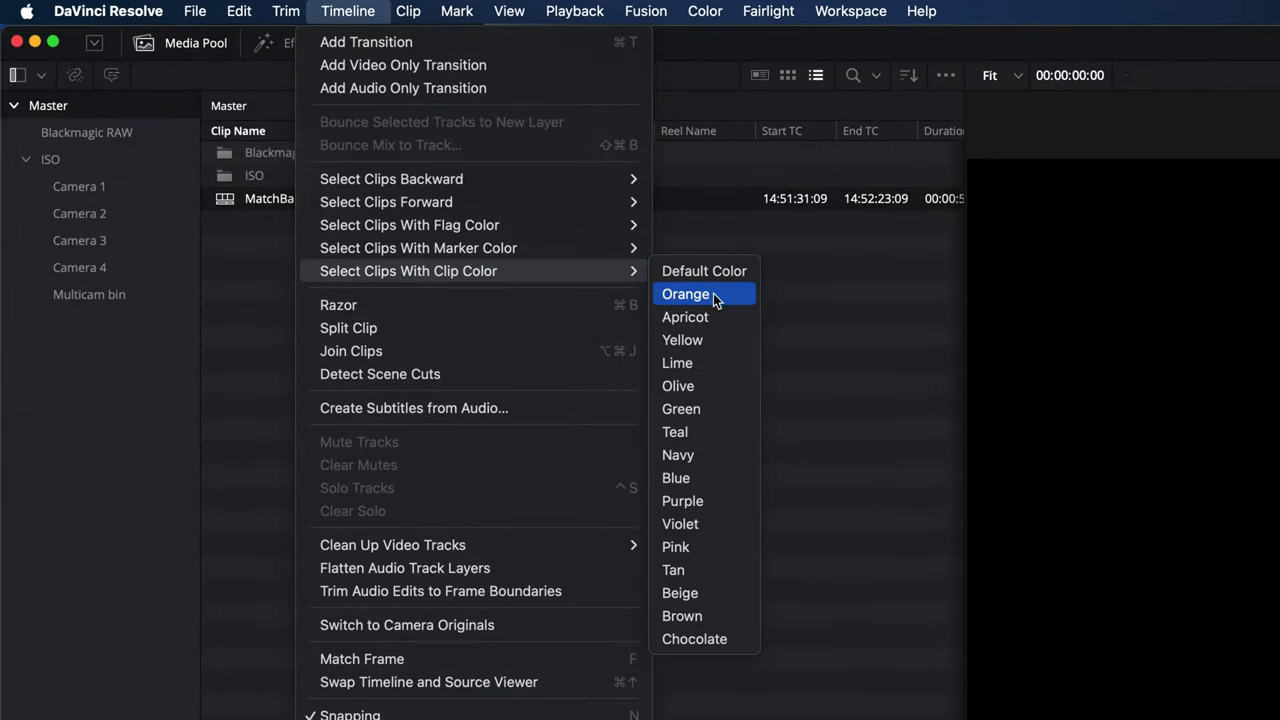
click(731, 296)
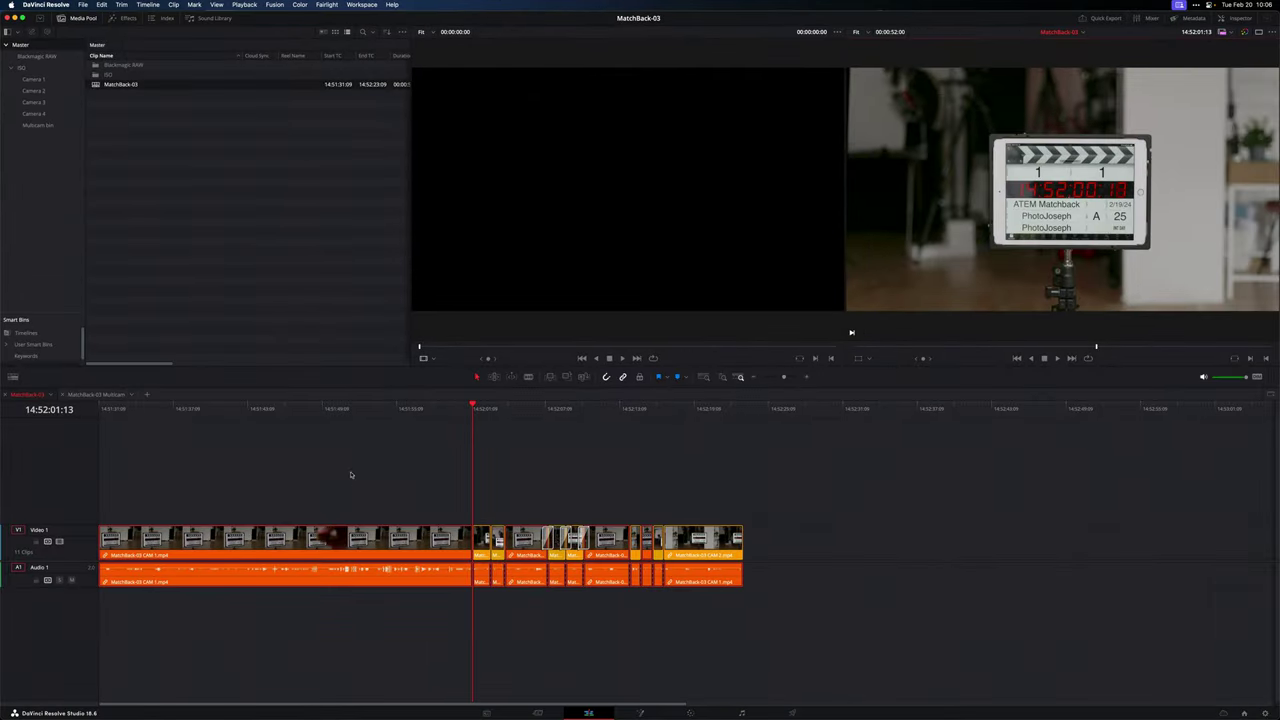
right_click(369, 540)
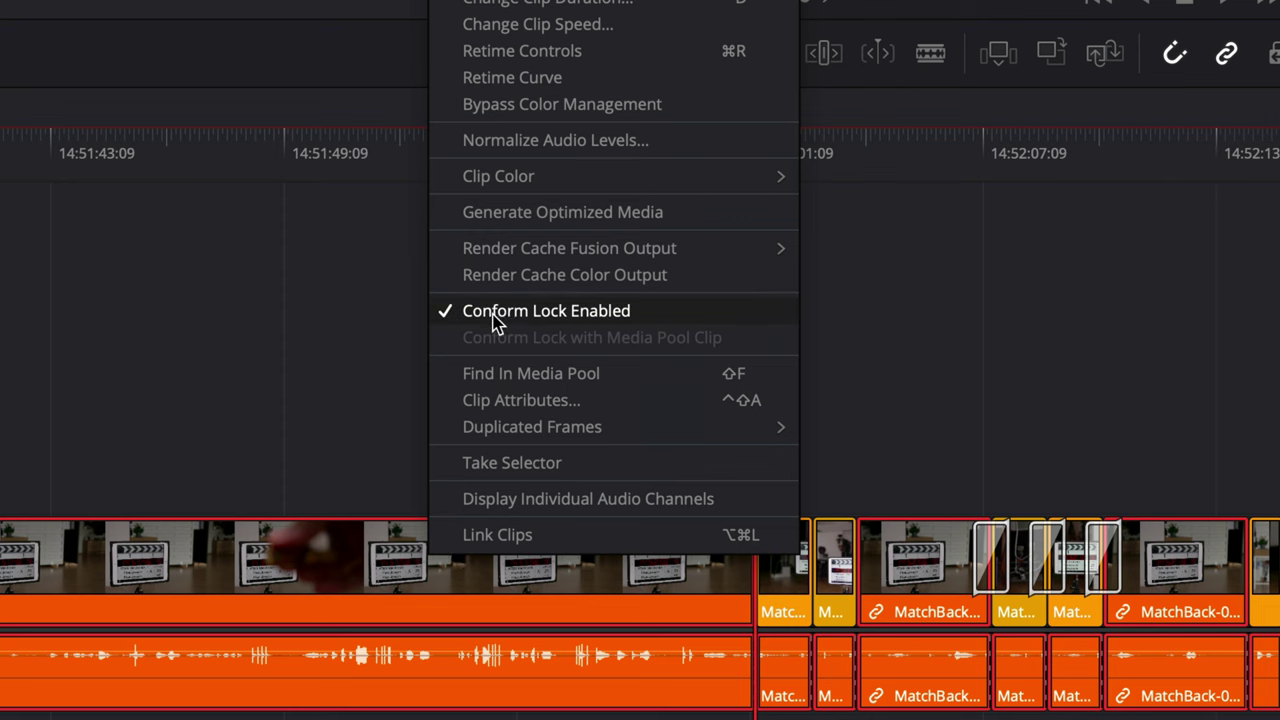
click(630, 318)
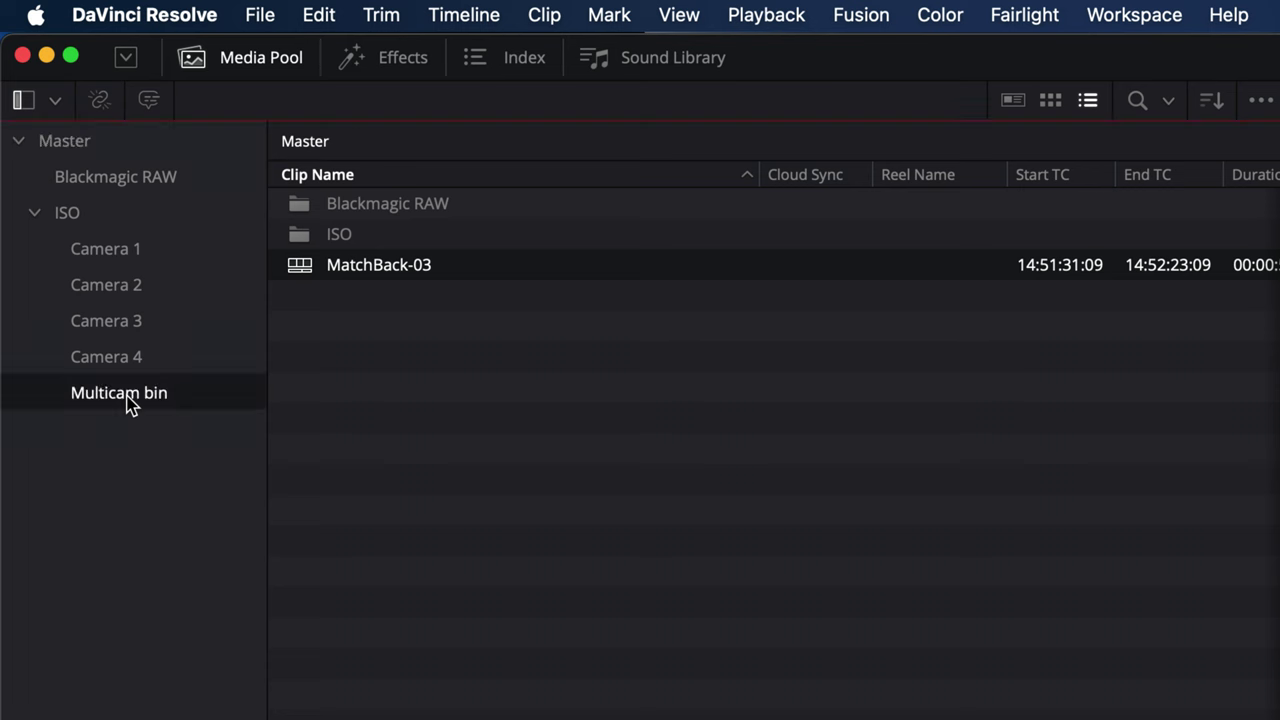
Step: Check which camera is the active video and audio angle of the MatchBack-03 Multicam clip
click(127, 399)
right_click(360, 211)
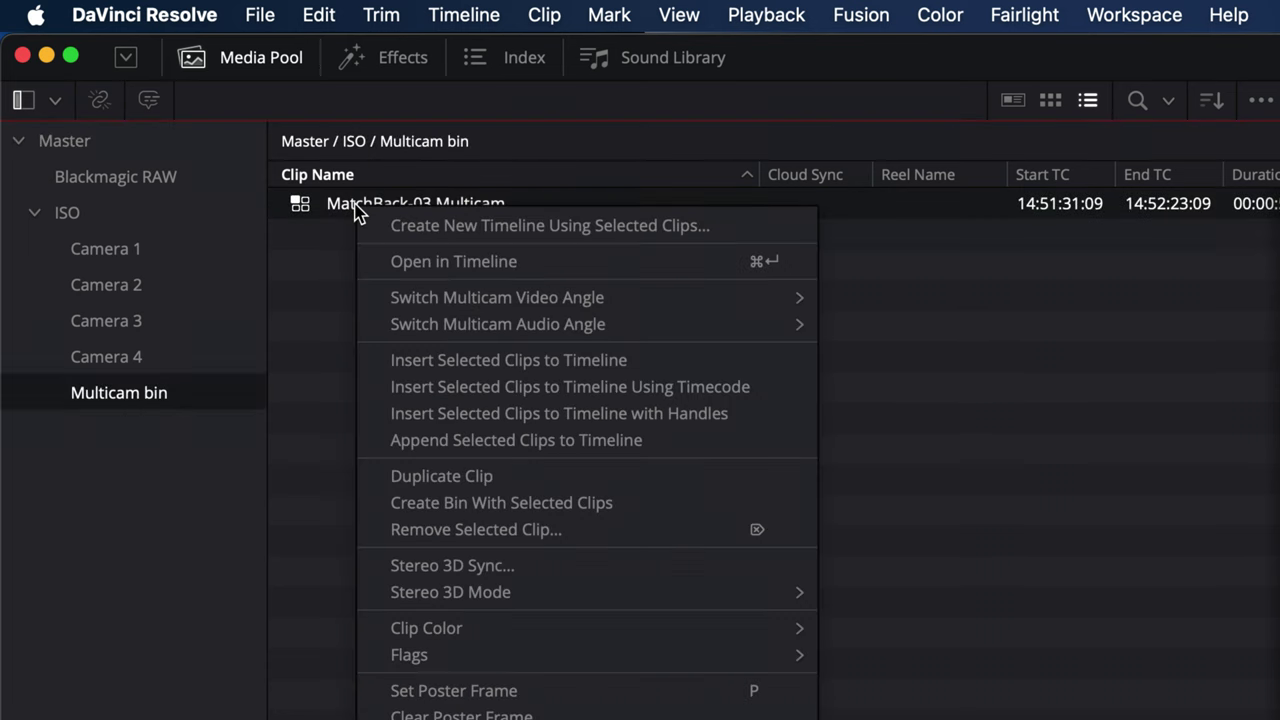
mouse_move(431, 303)
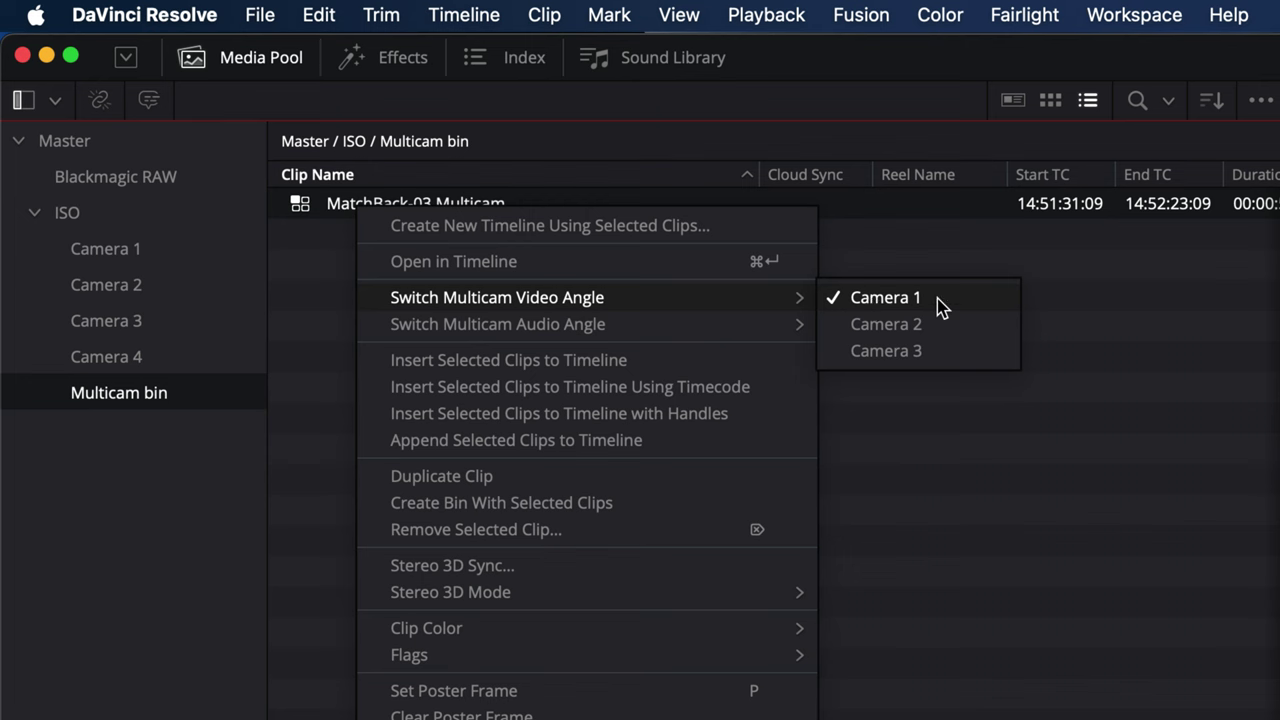
mouse_move(629, 331)
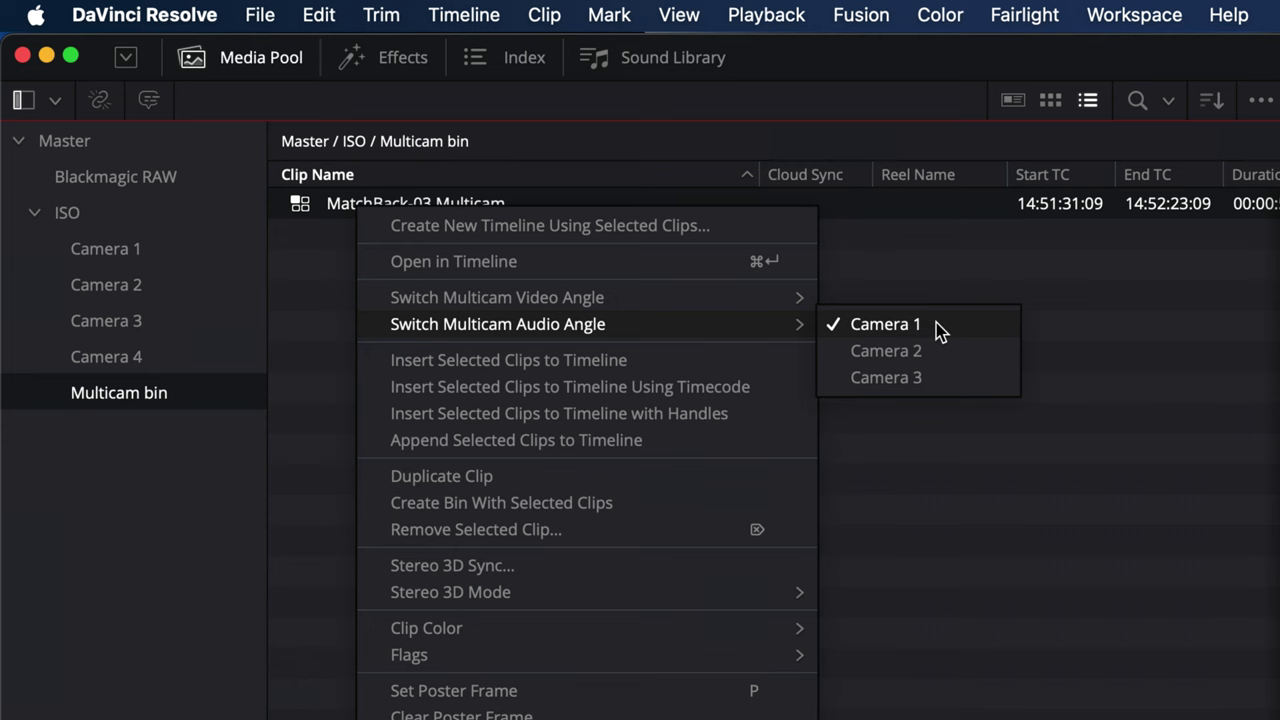
key(Escape)
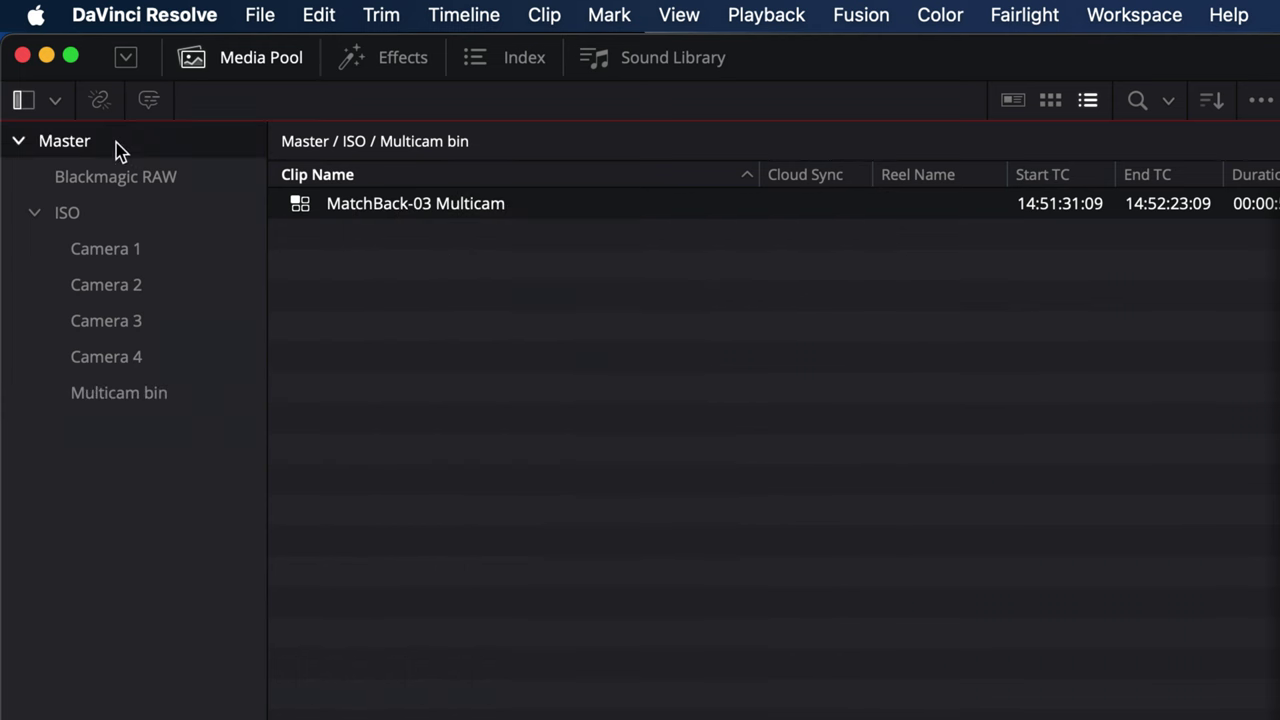
Step: Open the Reconform From Bins settings for the MatchBack-03 timeline in the Master bin
click(118, 146)
click(340, 275)
right_click(373, 267)
mouse_move(848, 303)
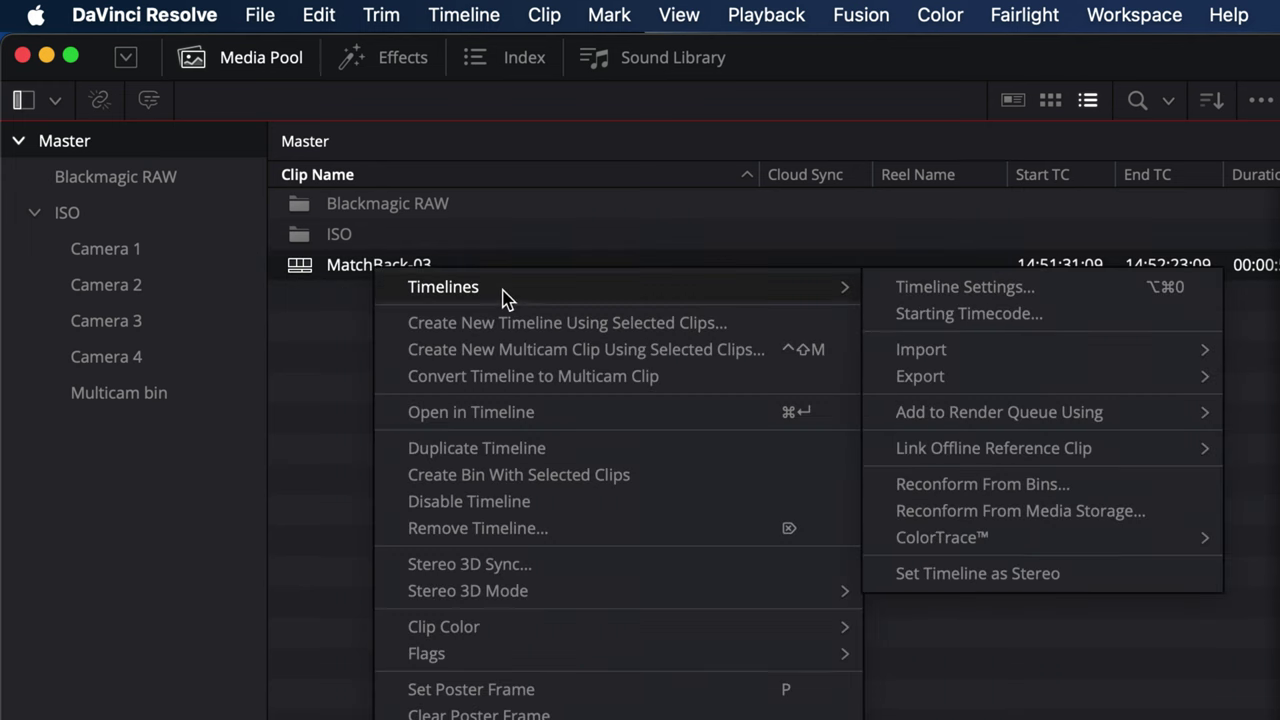
click(1094, 488)
Step: Limit the reconform to Selected Clips and keep clips set to Conform Lock Enabled after conform
click(409, 119)
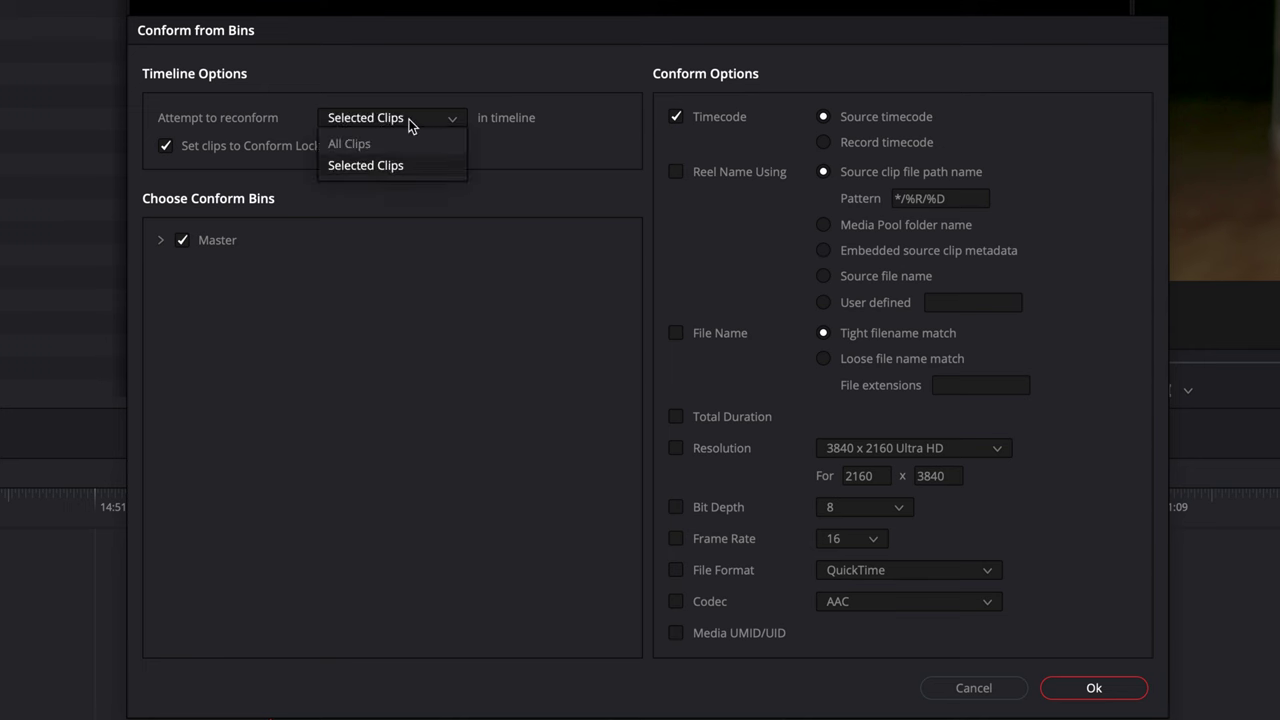
click(366, 166)
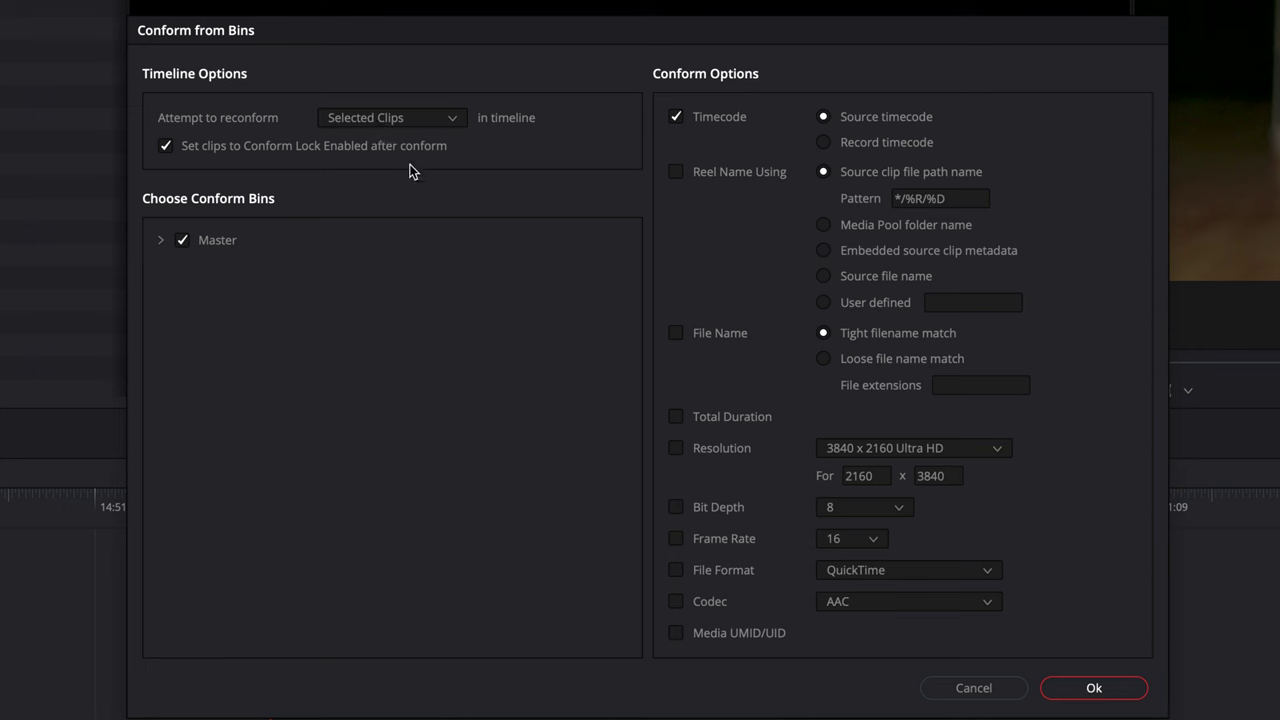
click(237, 144)
click(166, 146)
Step: Restrict the conform bins to Multicam bin only and run the reconform of the selected clips by source timecode
click(161, 241)
click(183, 293)
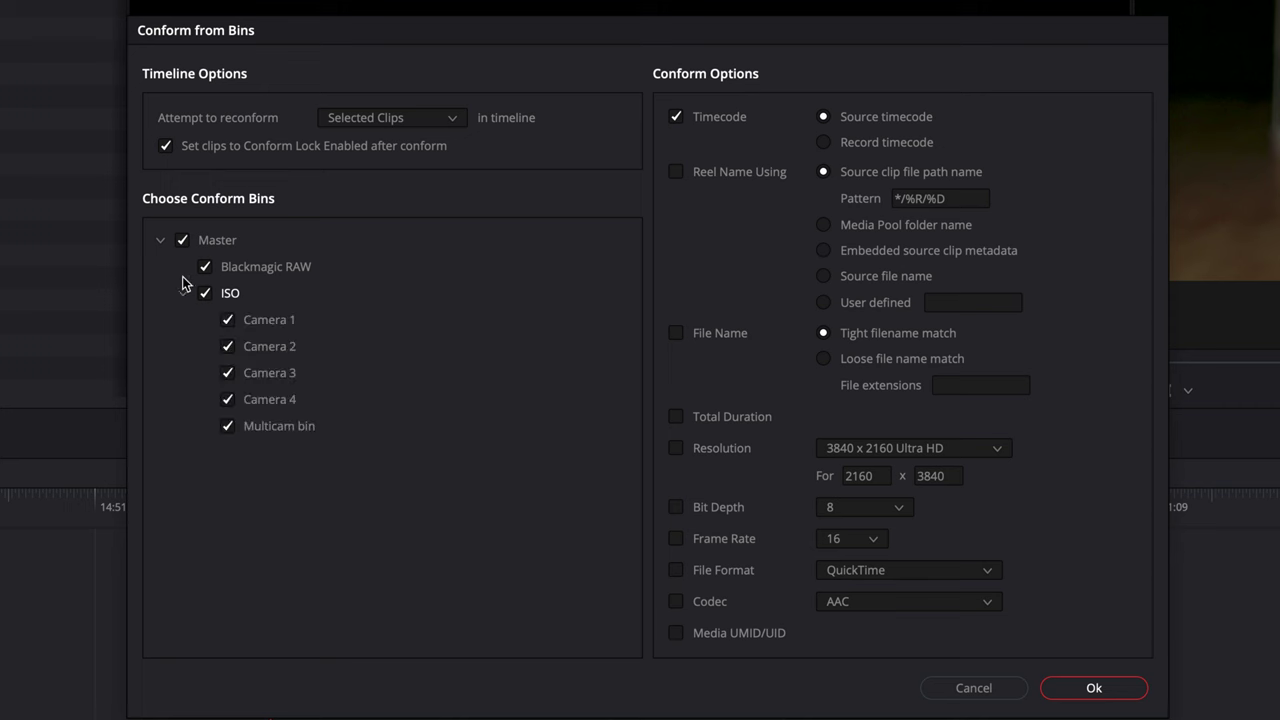
click(182, 240)
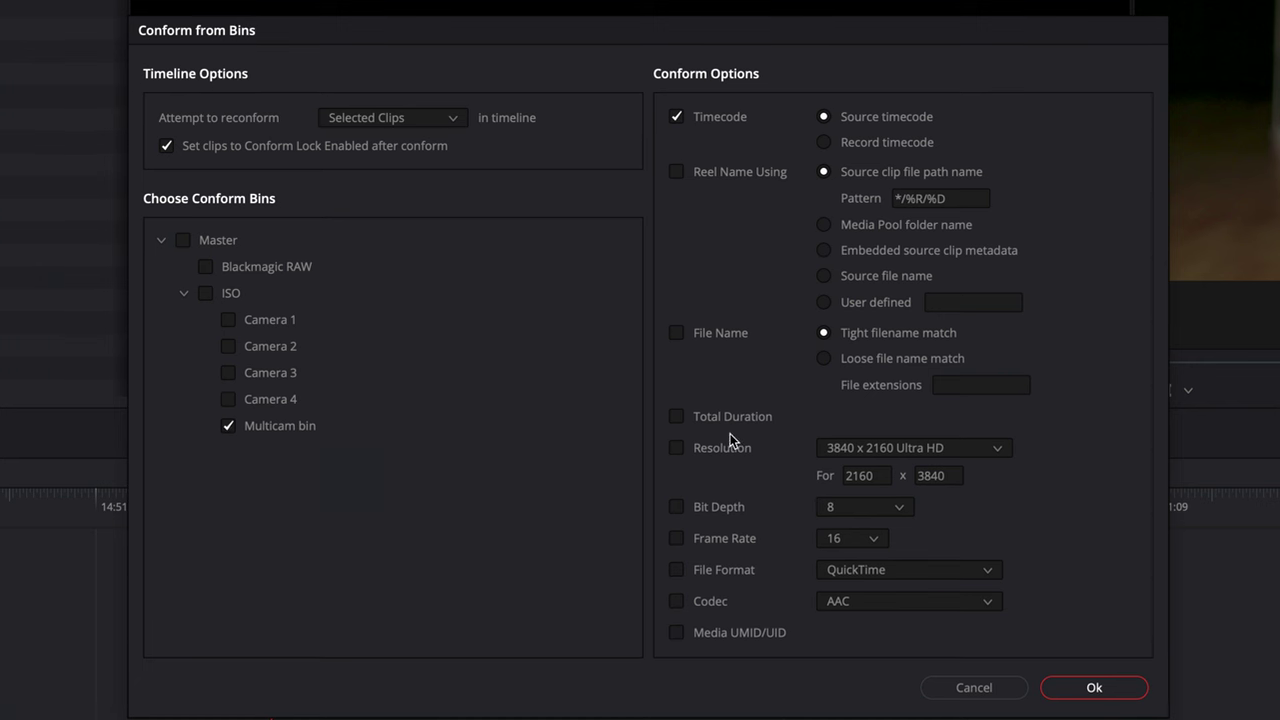
click(1206, 455)
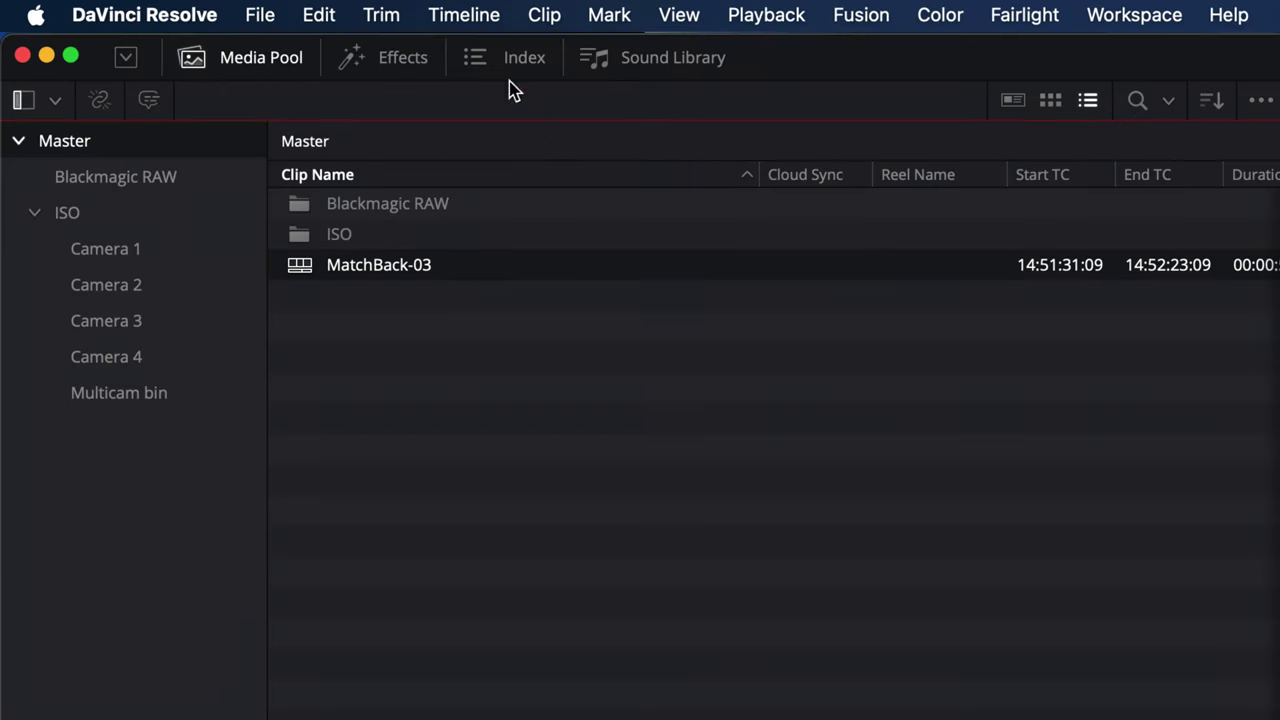
Step: Select all Apricot clips in the MatchBack-03 timeline and turn off Conform Lock Enabled for them
click(460, 14)
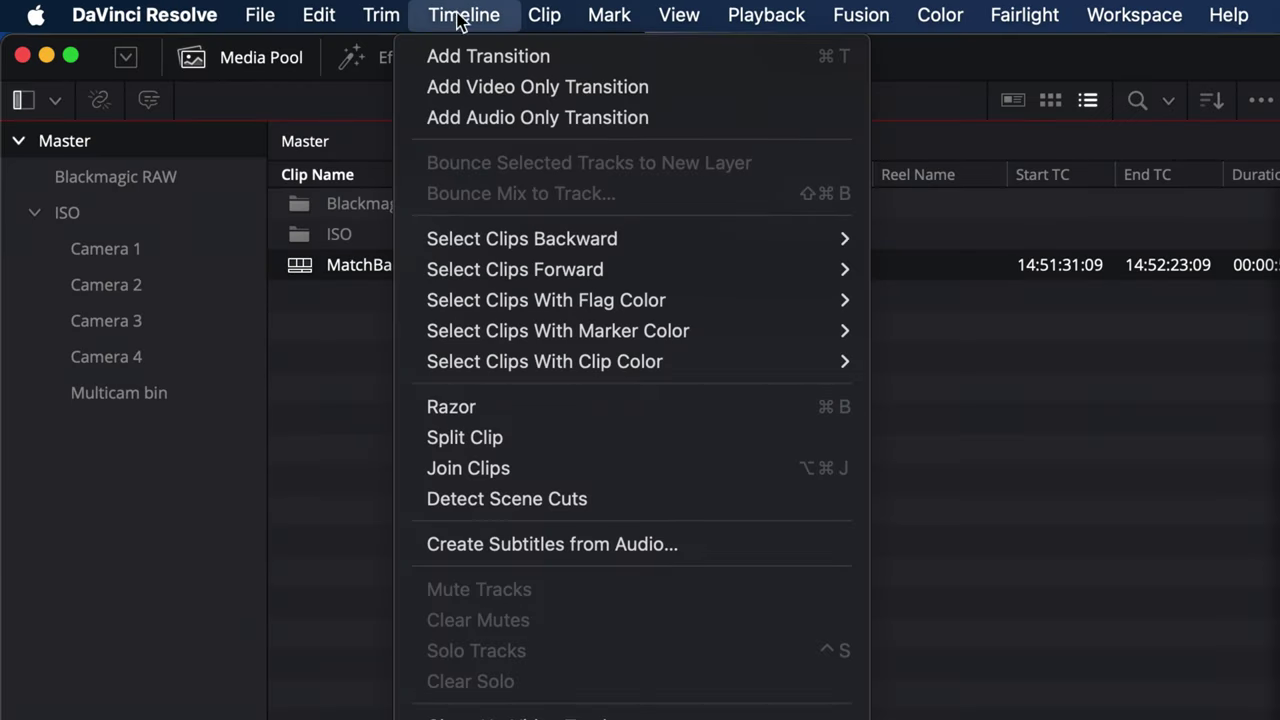
mouse_move(671, 363)
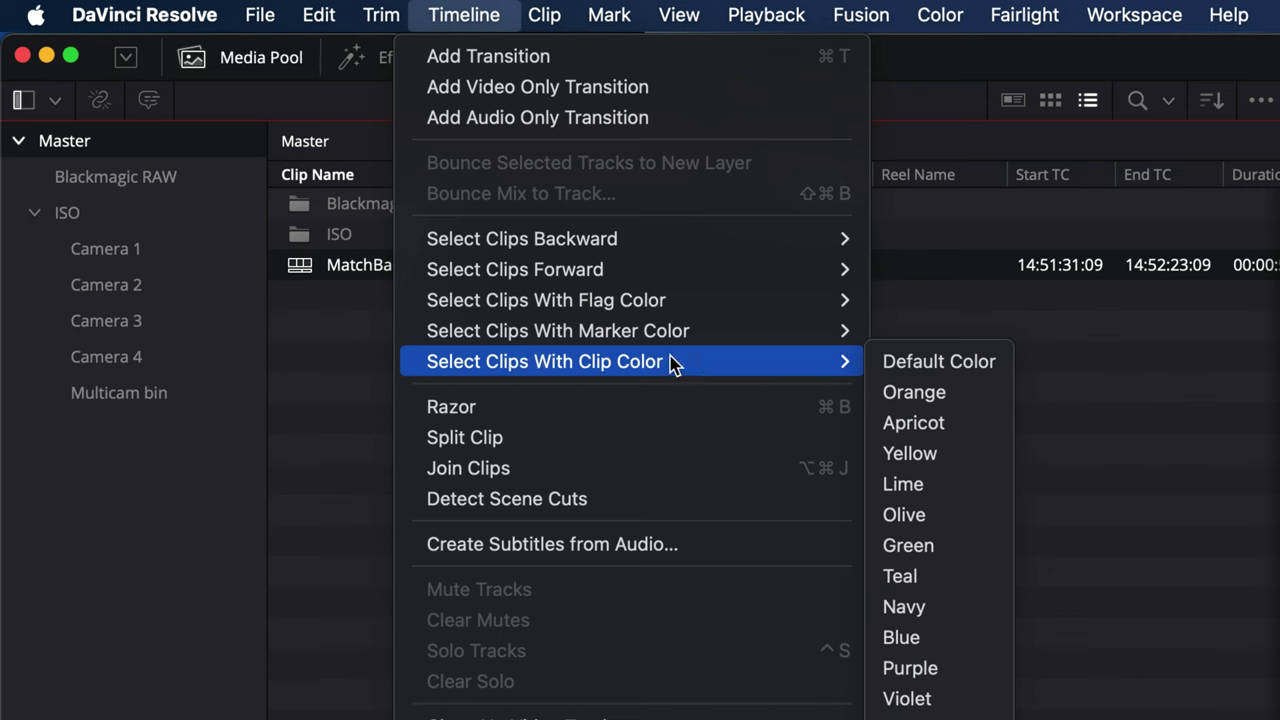
click(976, 425)
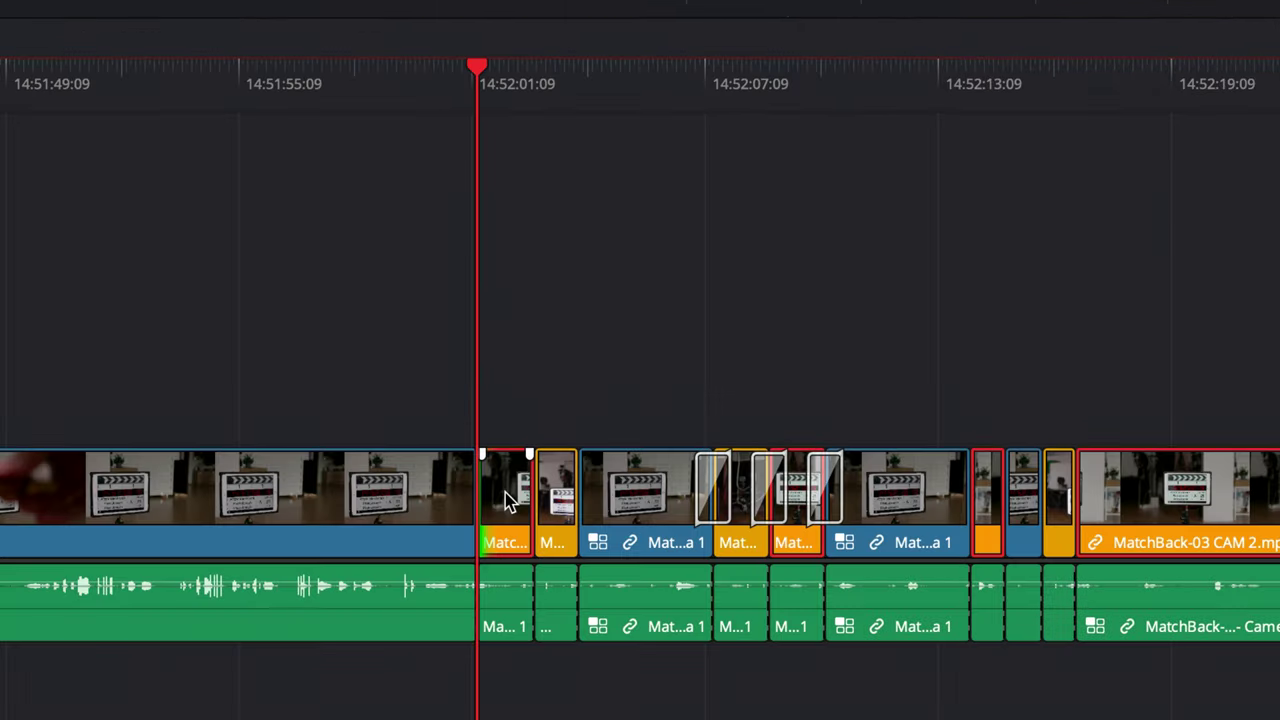
right_click(504, 492)
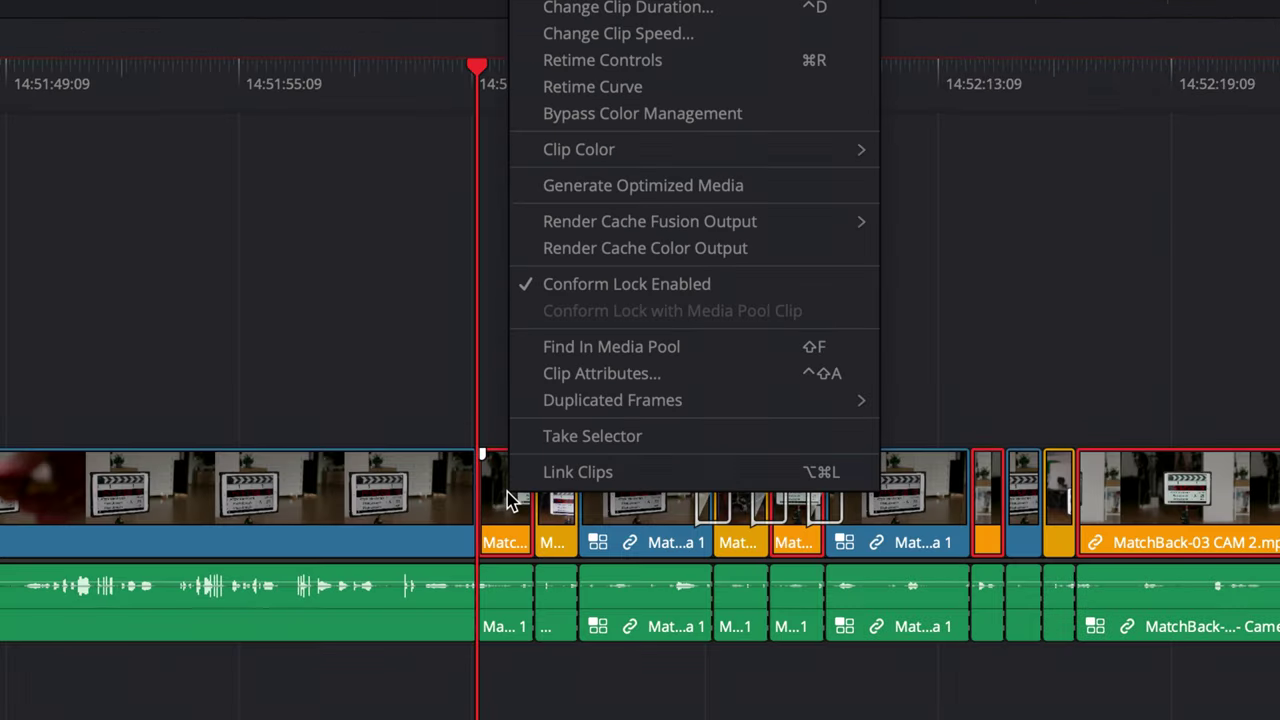
click(626, 287)
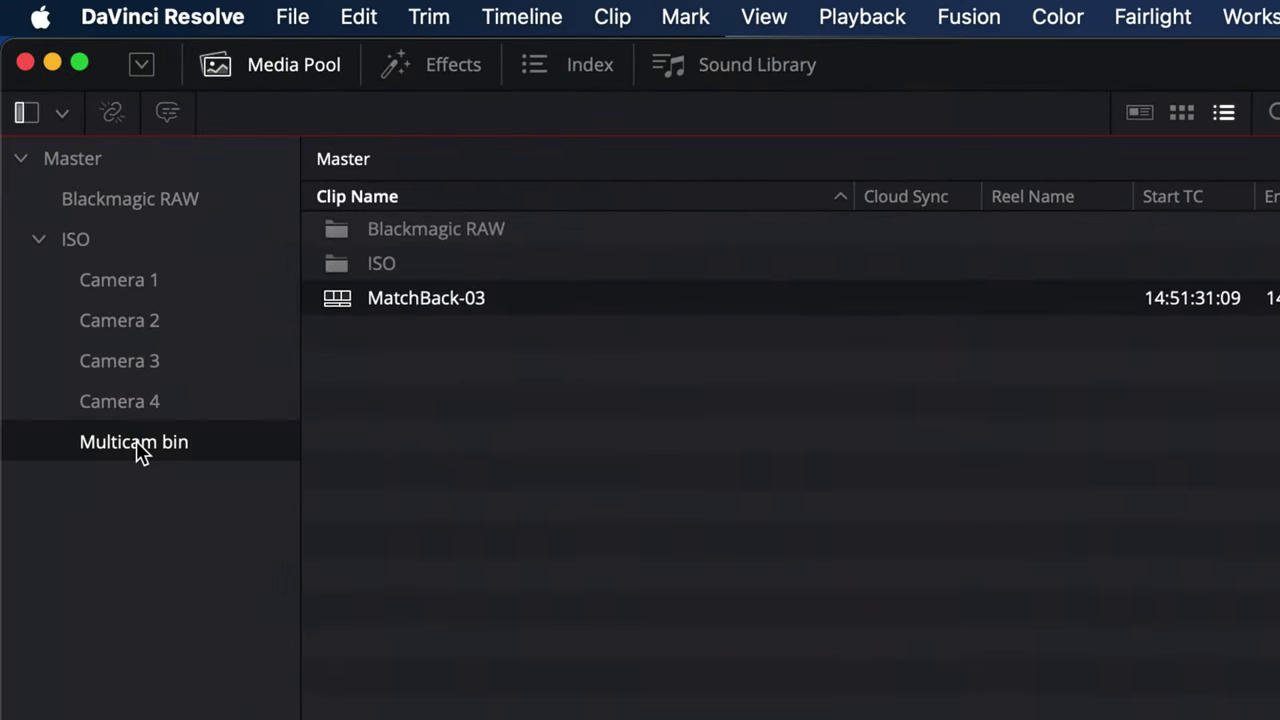
Step: Switch the video angle of the MatchBack-03 Multicam clip in the Multicam bin to Camera 2
click(136, 441)
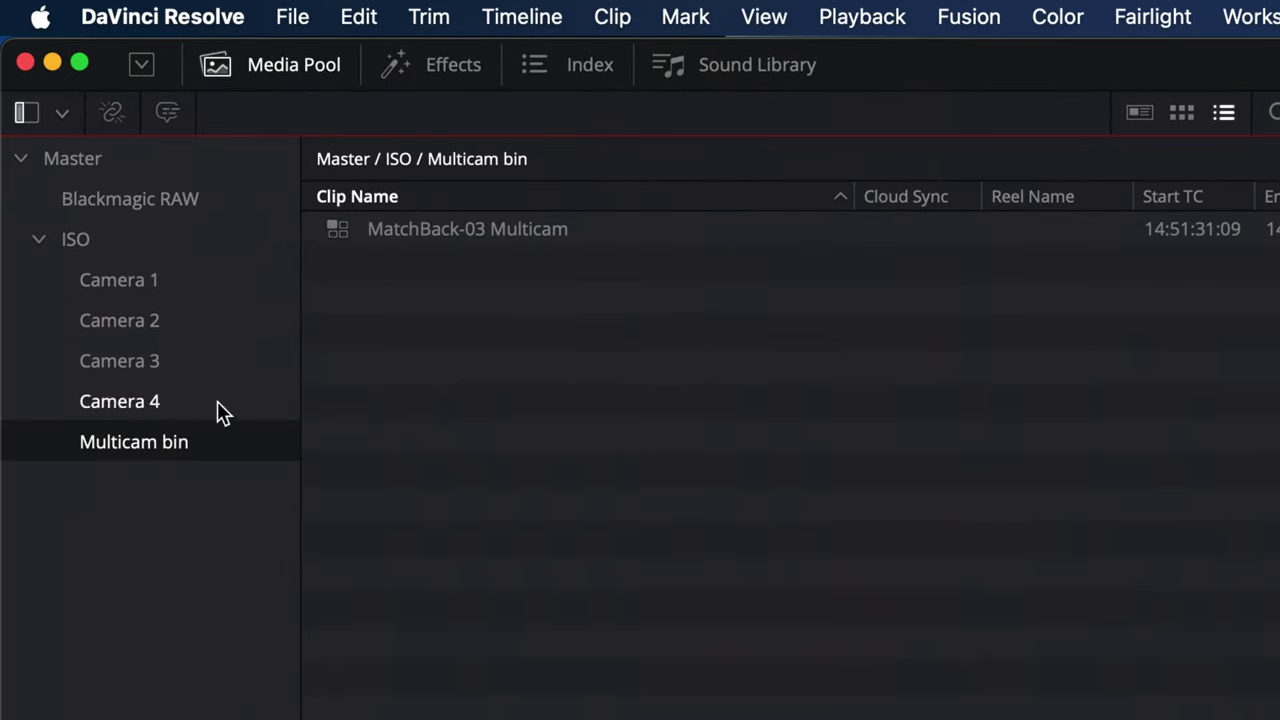
right_click(392, 232)
mouse_move(813, 335)
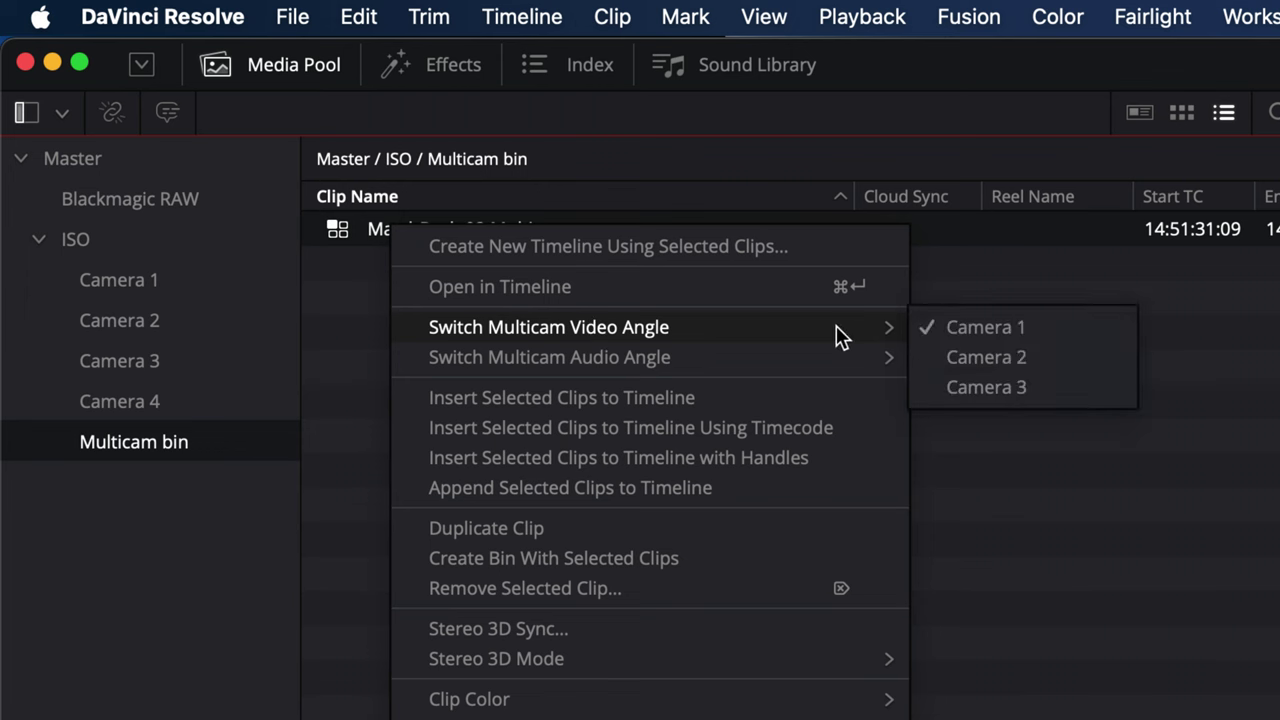
click(1075, 362)
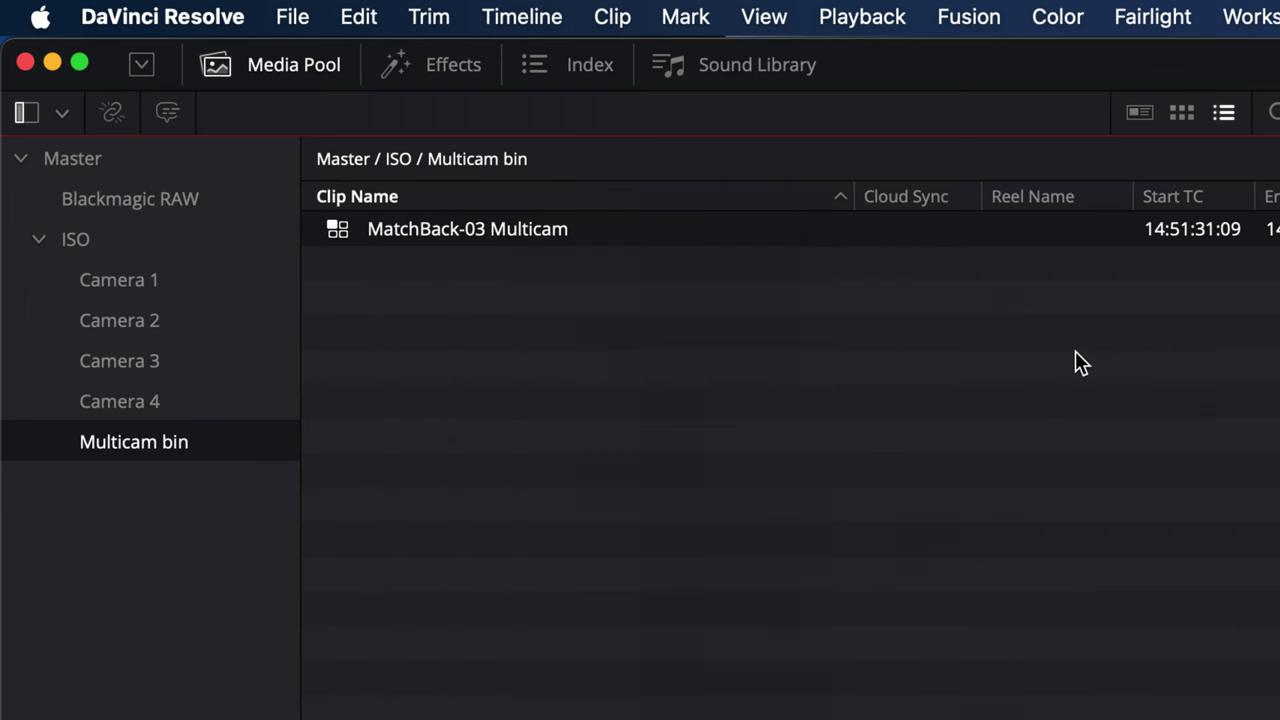
Step: Reconform the selected Apricot clips of the MatchBack-03 timeline from the Multicam bin
click(150, 160)
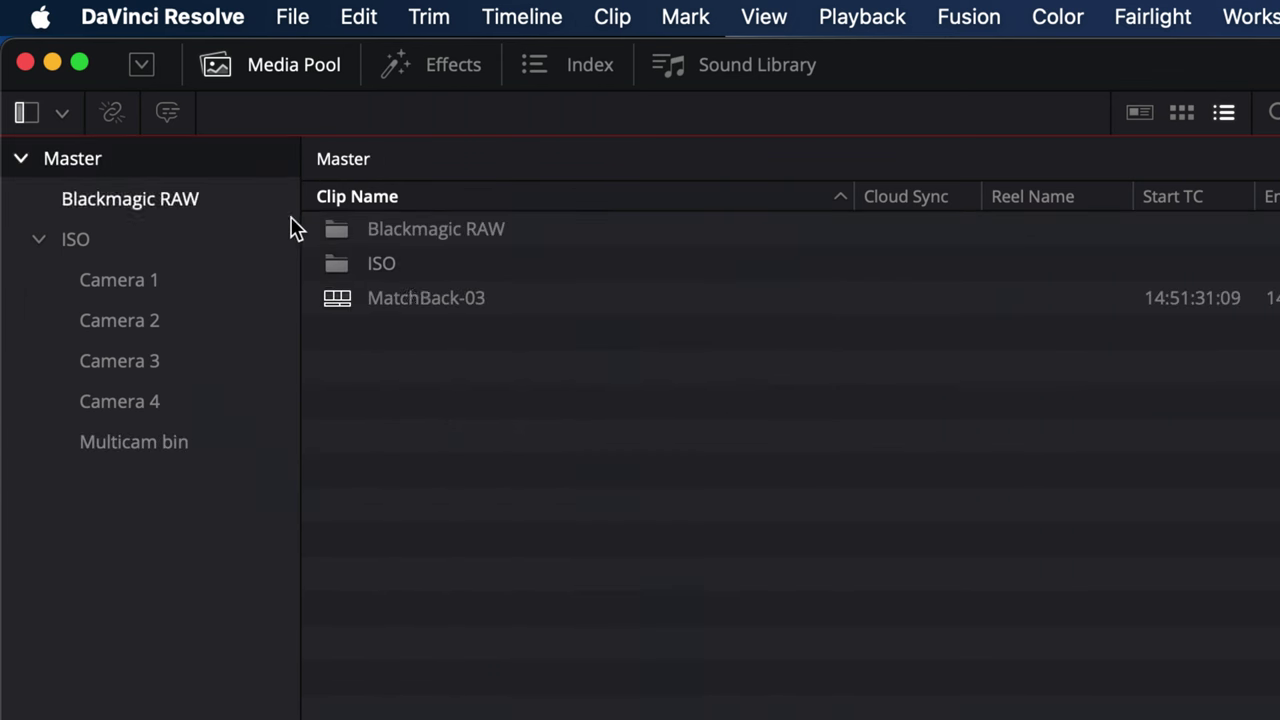
right_click(427, 303)
mouse_move(630, 338)
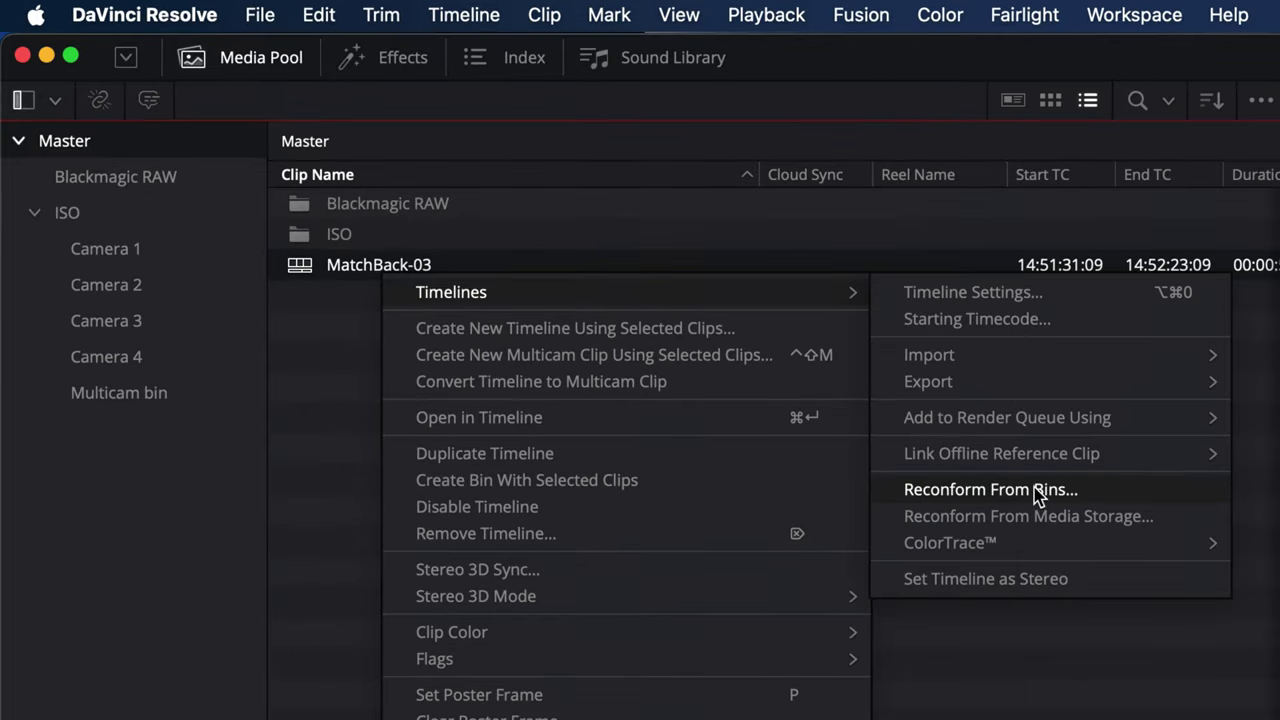
click(1166, 551)
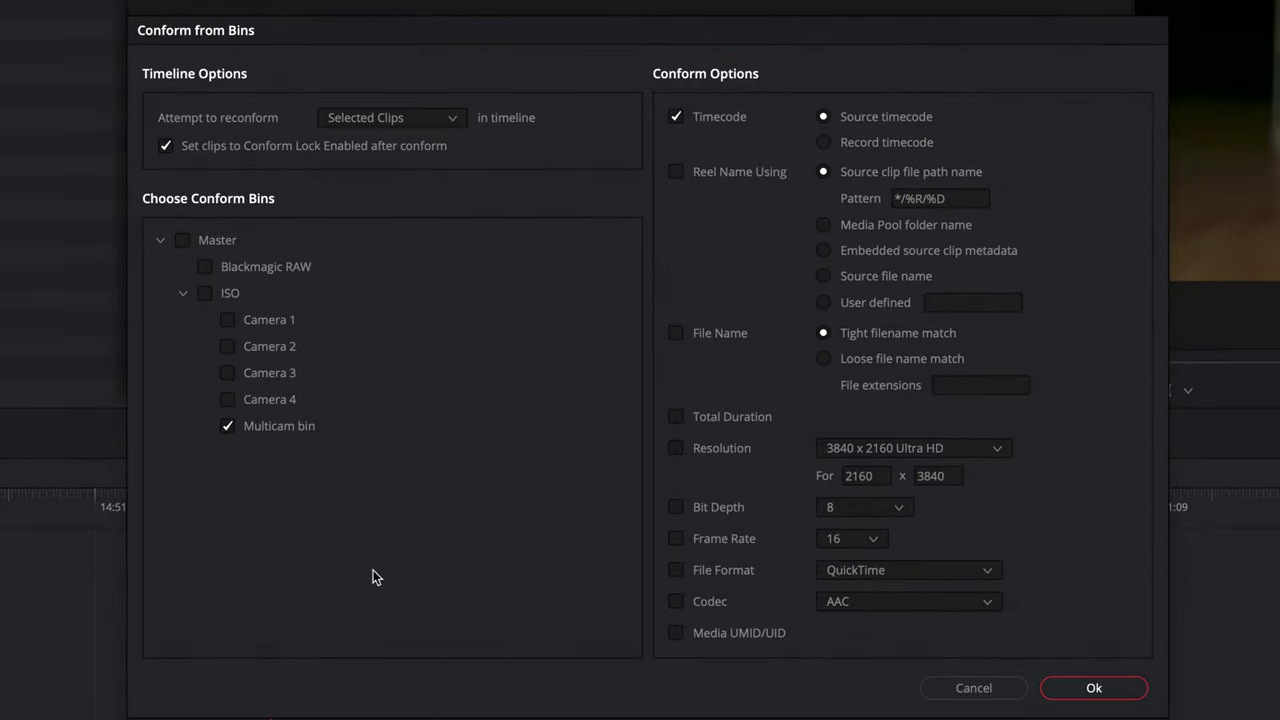
click(1094, 688)
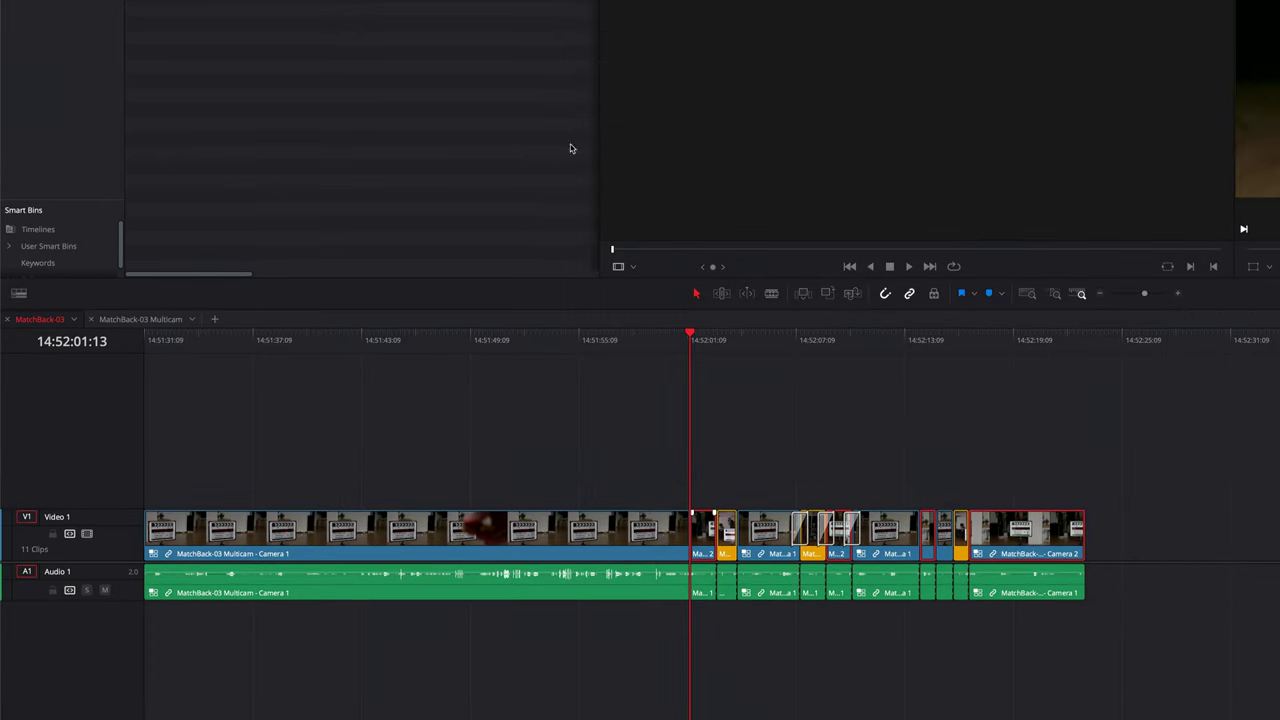
Step: Select all Yellow clips in the MatchBack-03 timeline and turn off Conform Lock Enabled for them
click(464, 14)
mouse_move(563, 371)
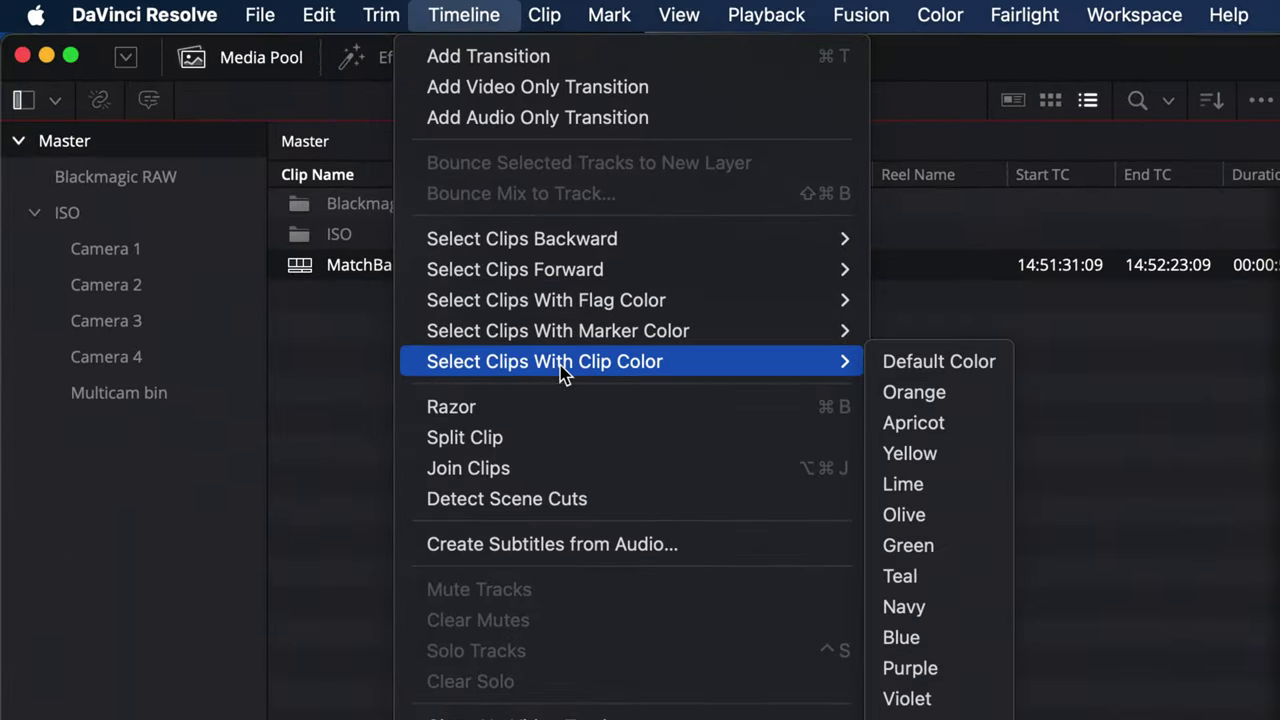
click(969, 456)
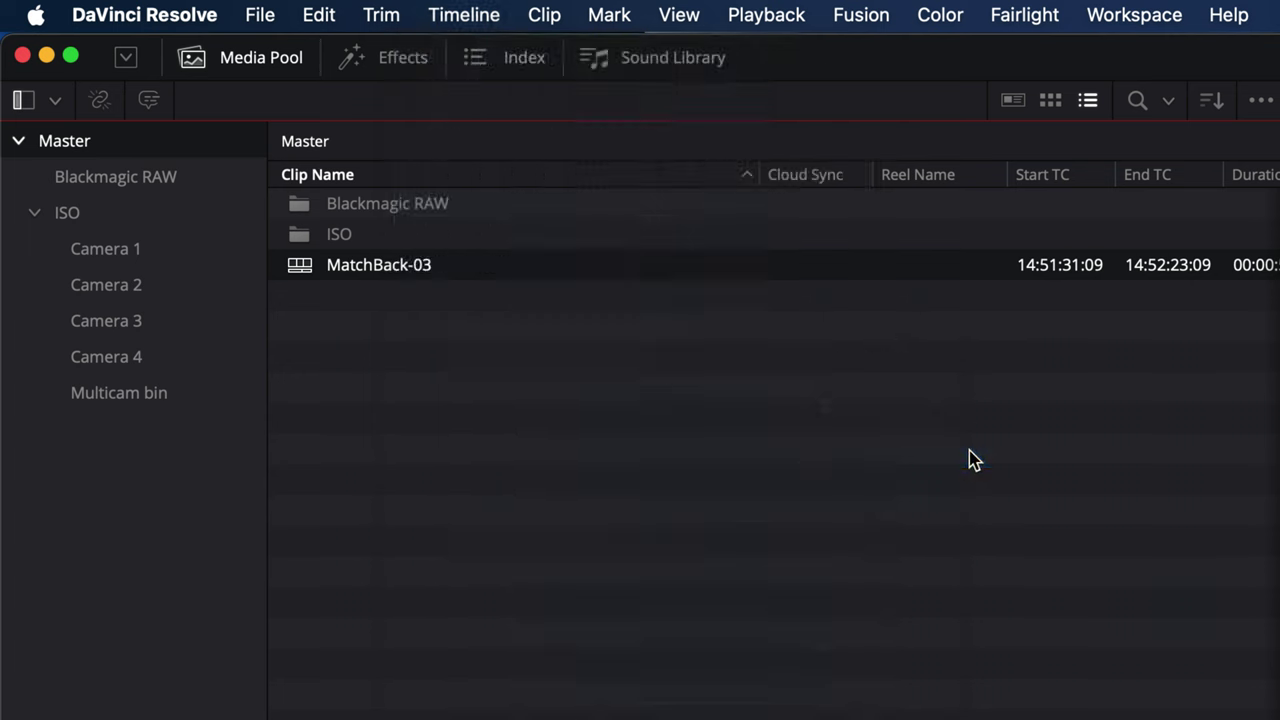
right_click(577, 506)
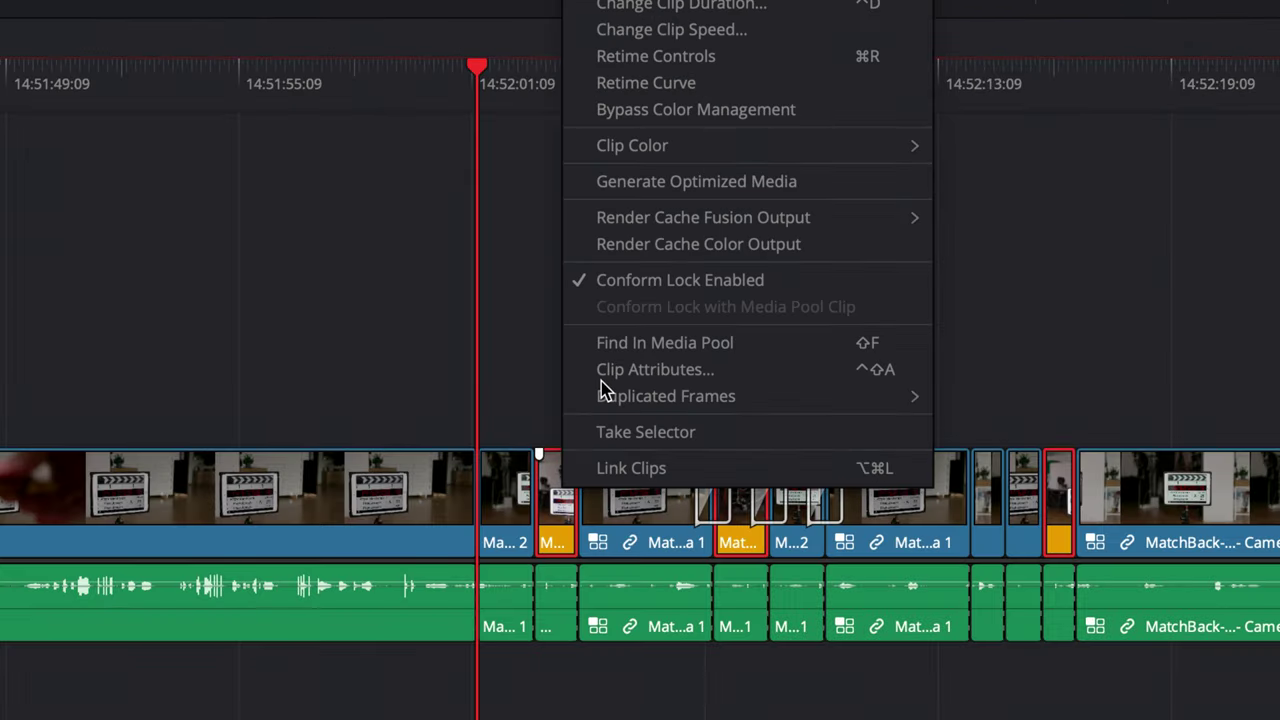
click(586, 286)
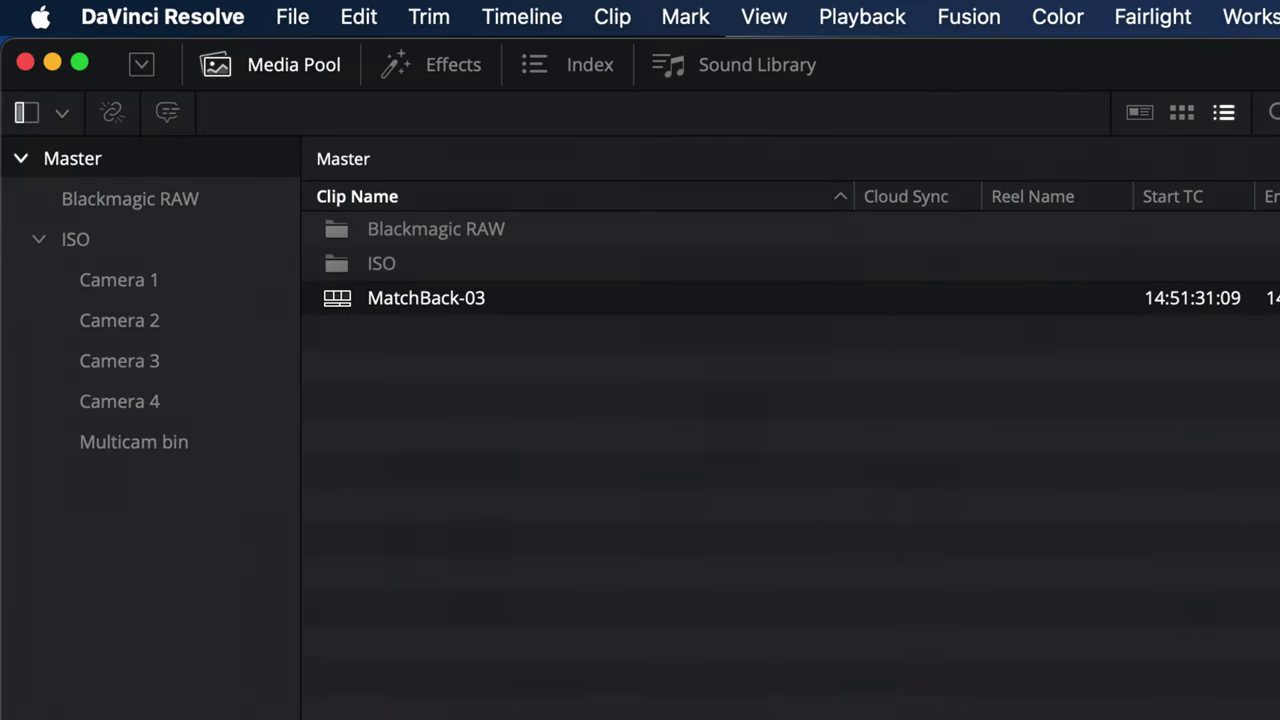
Step: Switch the video angle of the MatchBack-03 Multicam clip in the Multicam bin to Camera 3
click(159, 445)
right_click(445, 226)
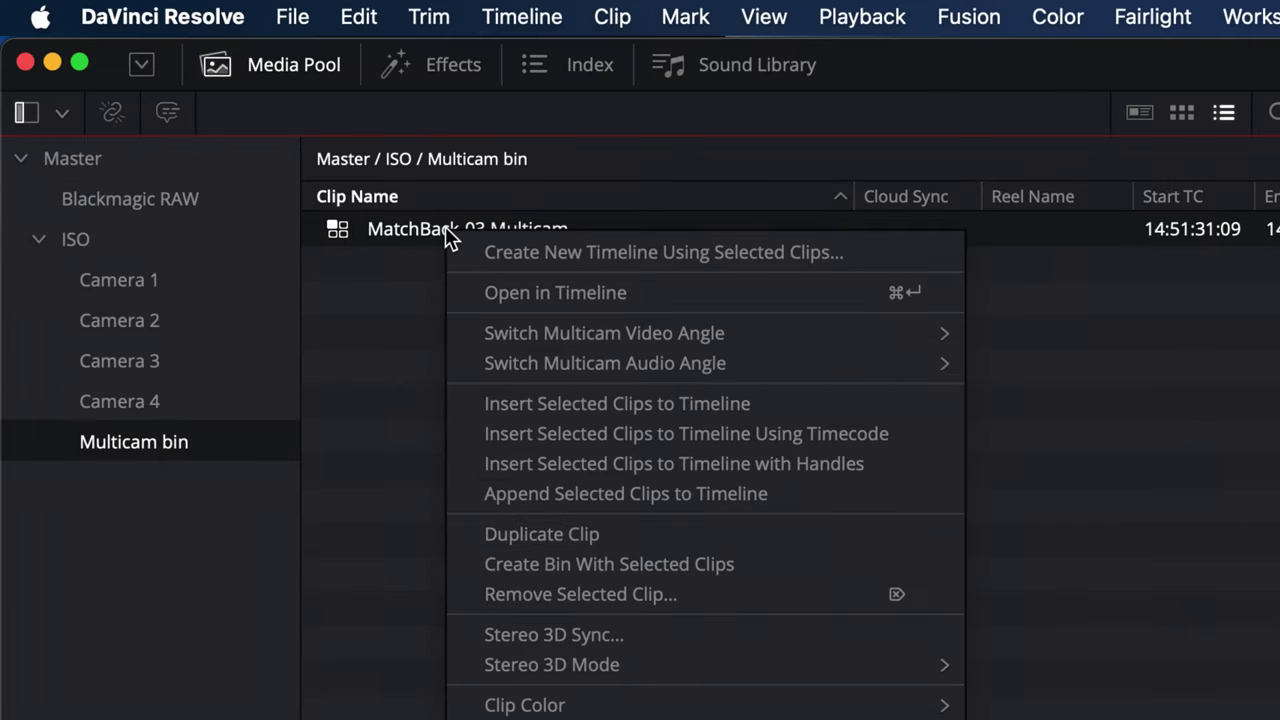
mouse_move(762, 336)
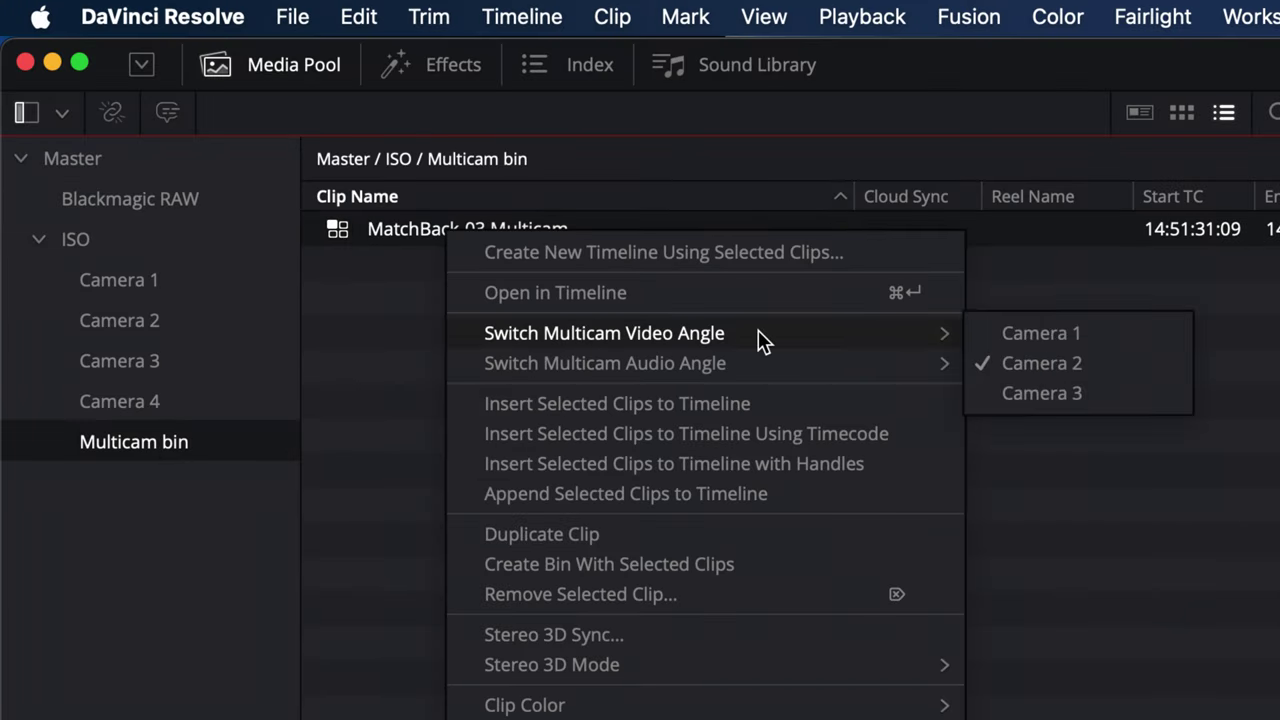
click(1012, 393)
Step: Reconform the selected Yellow clips of the MatchBack-03 timeline from the Multicam bin
click(72, 162)
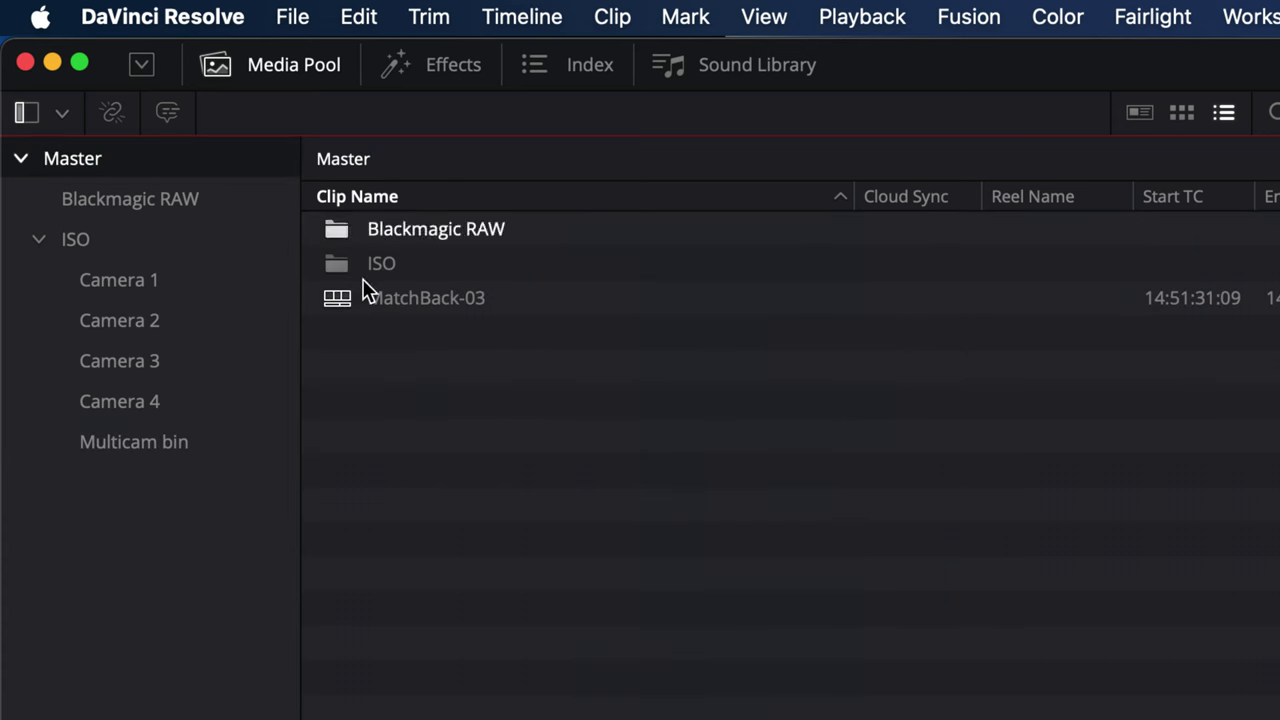
right_click(378, 310)
mouse_move(517, 325)
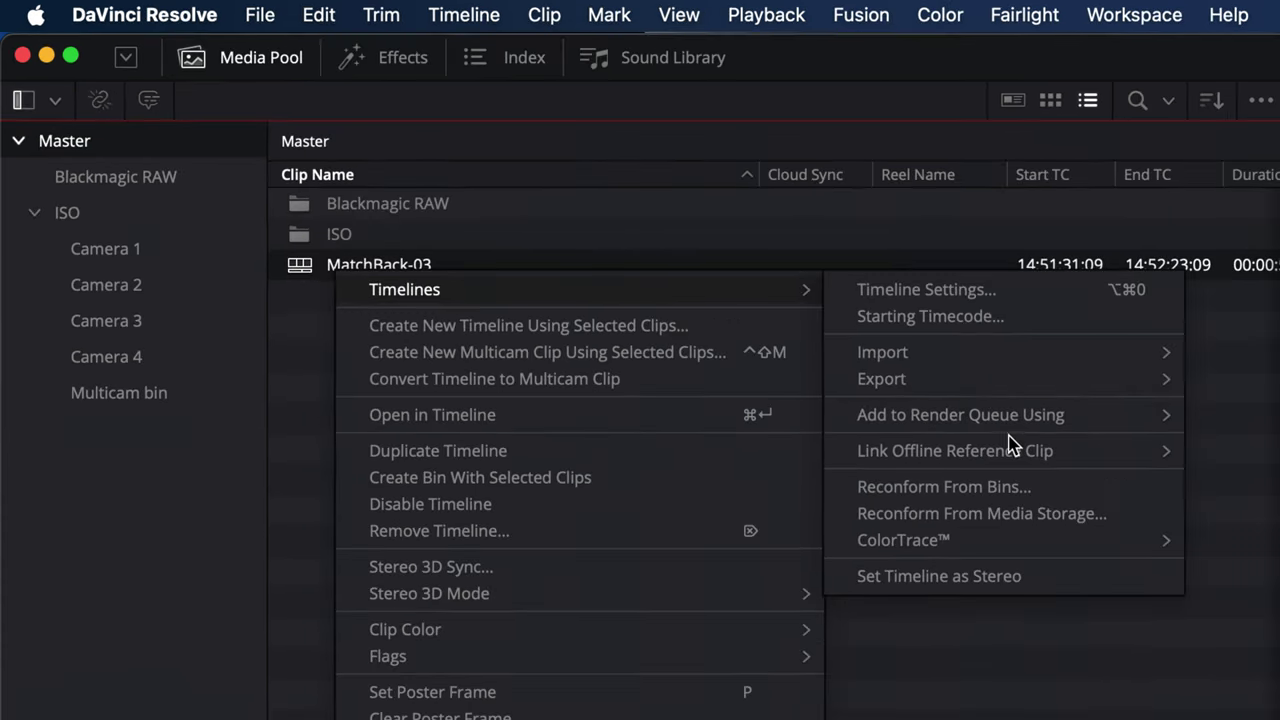
click(1166, 548)
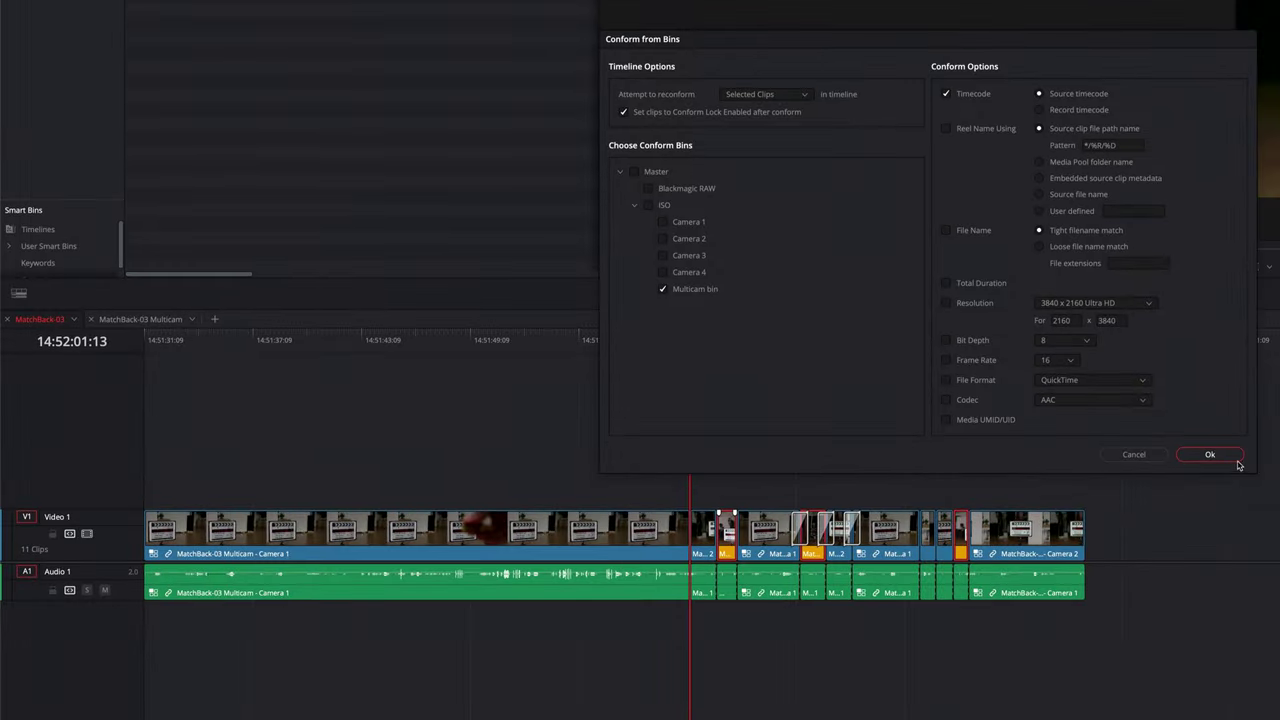
click(1217, 455)
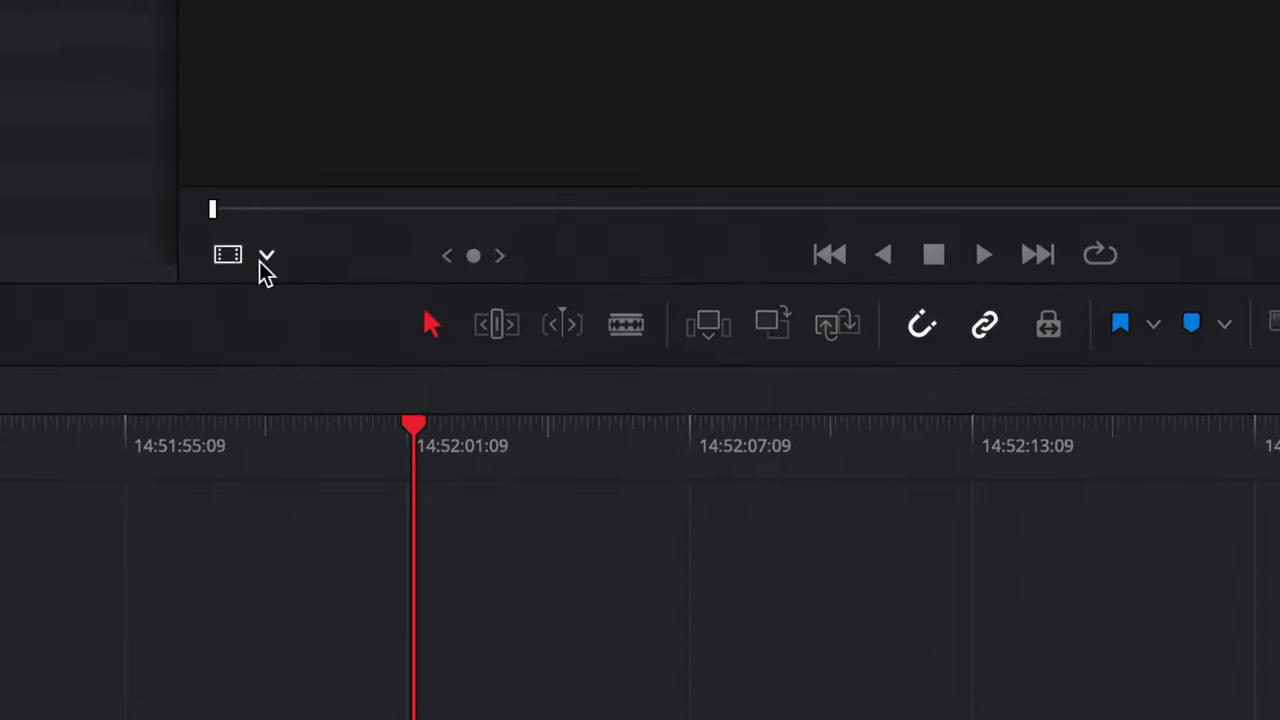
Step: Set the source viewer to show the multicam angles and move the MatchBack-03 playhead to 14:52:07:03
click(632, 267)
click(648, 335)
drag(468, 412, 540, 414)
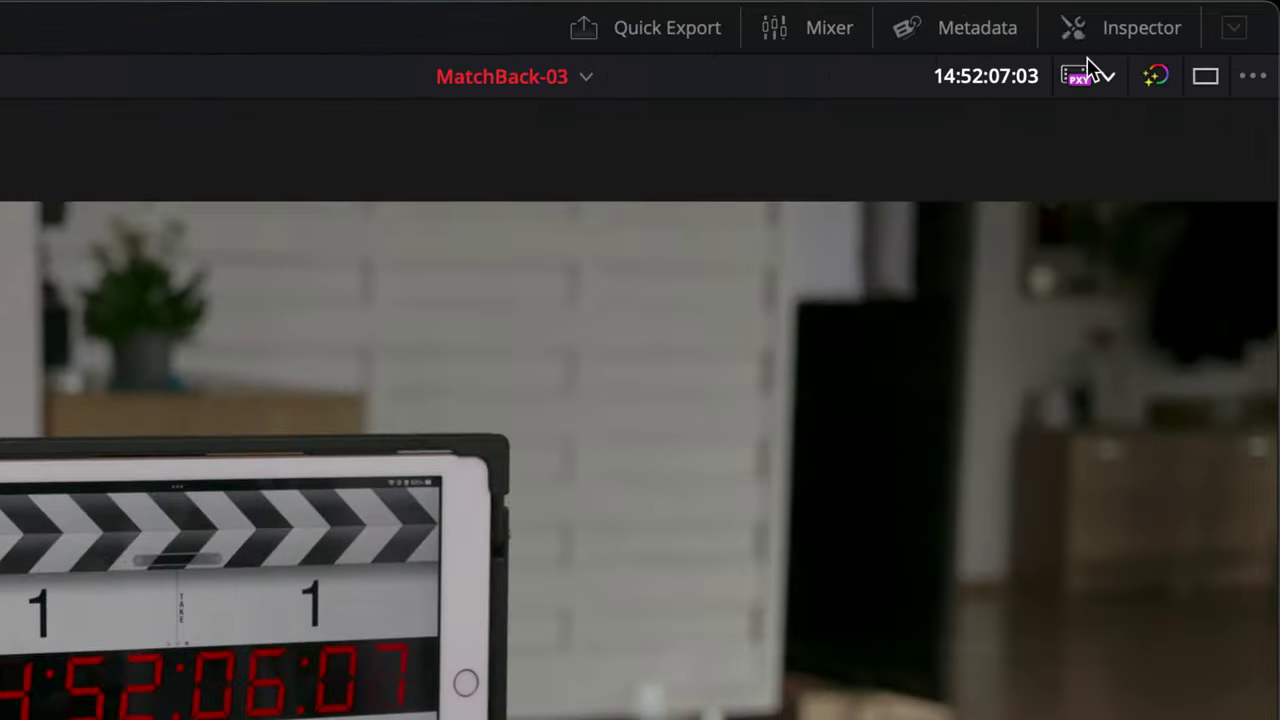
Step: Check the multicam clip's file information in the Inspector and the timeline format in the project's Master Settings
click(1150, 30)
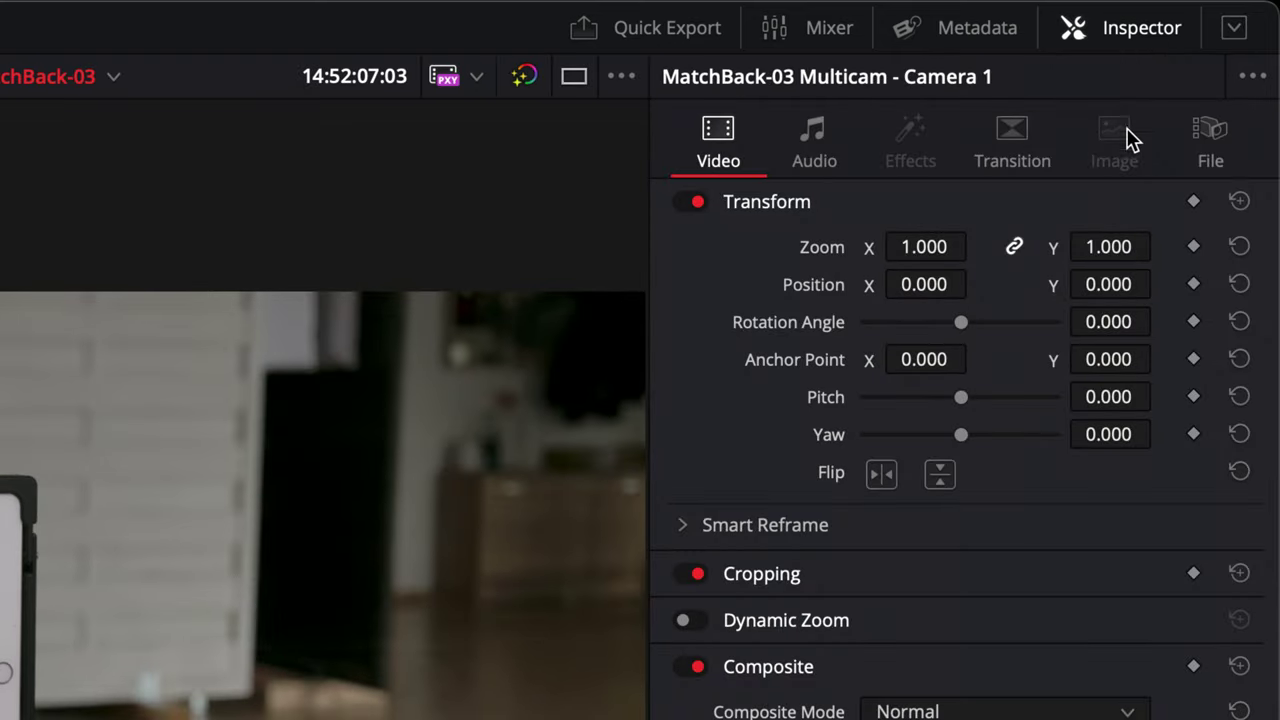
click(1209, 135)
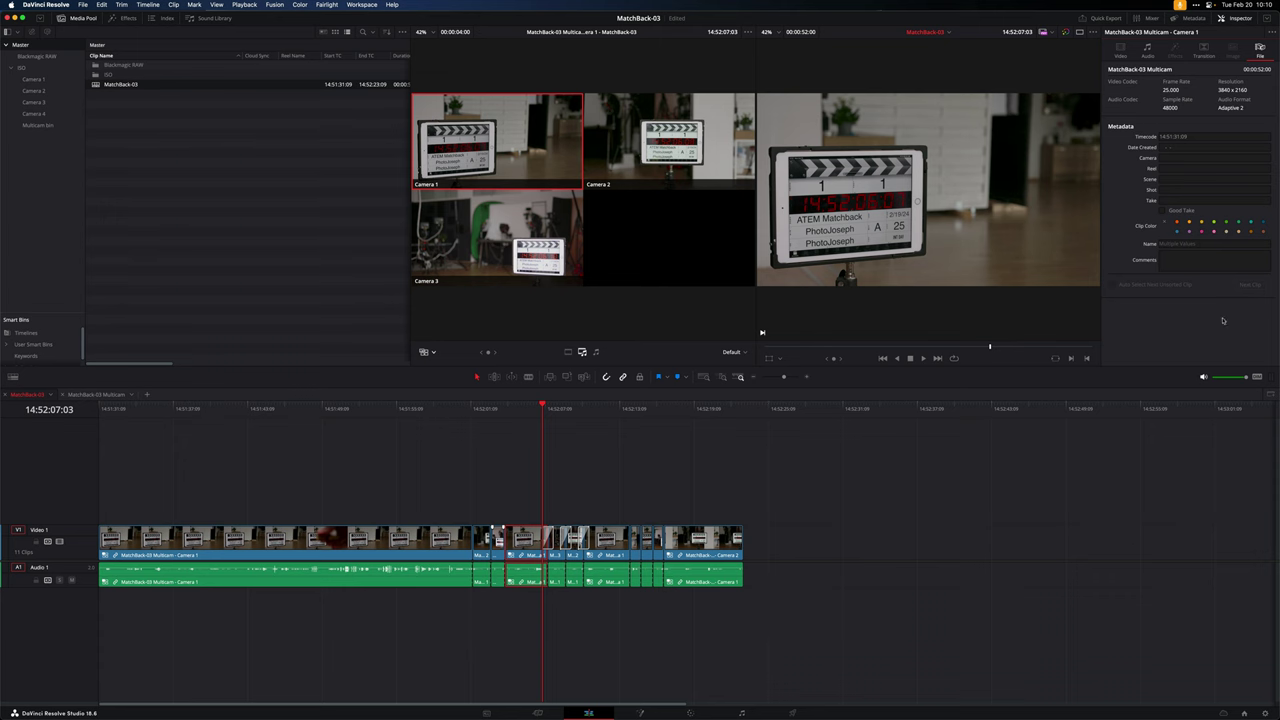
click(1245, 713)
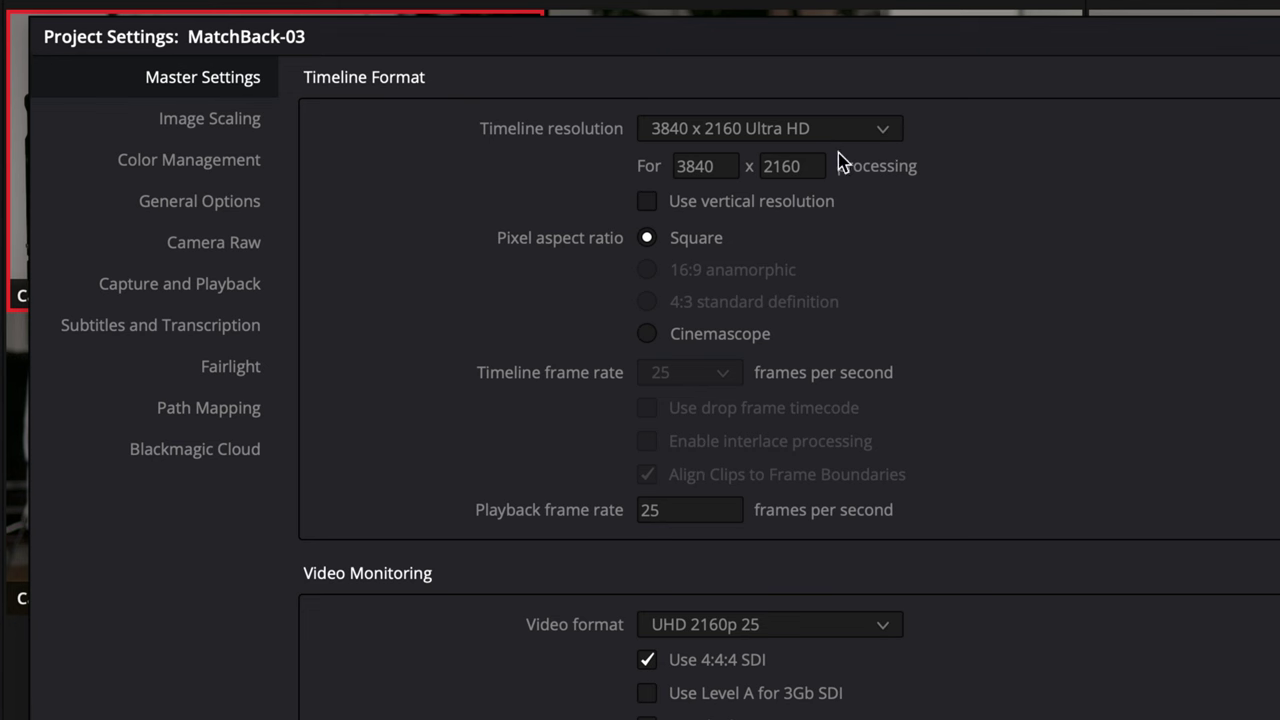
click(779, 622)
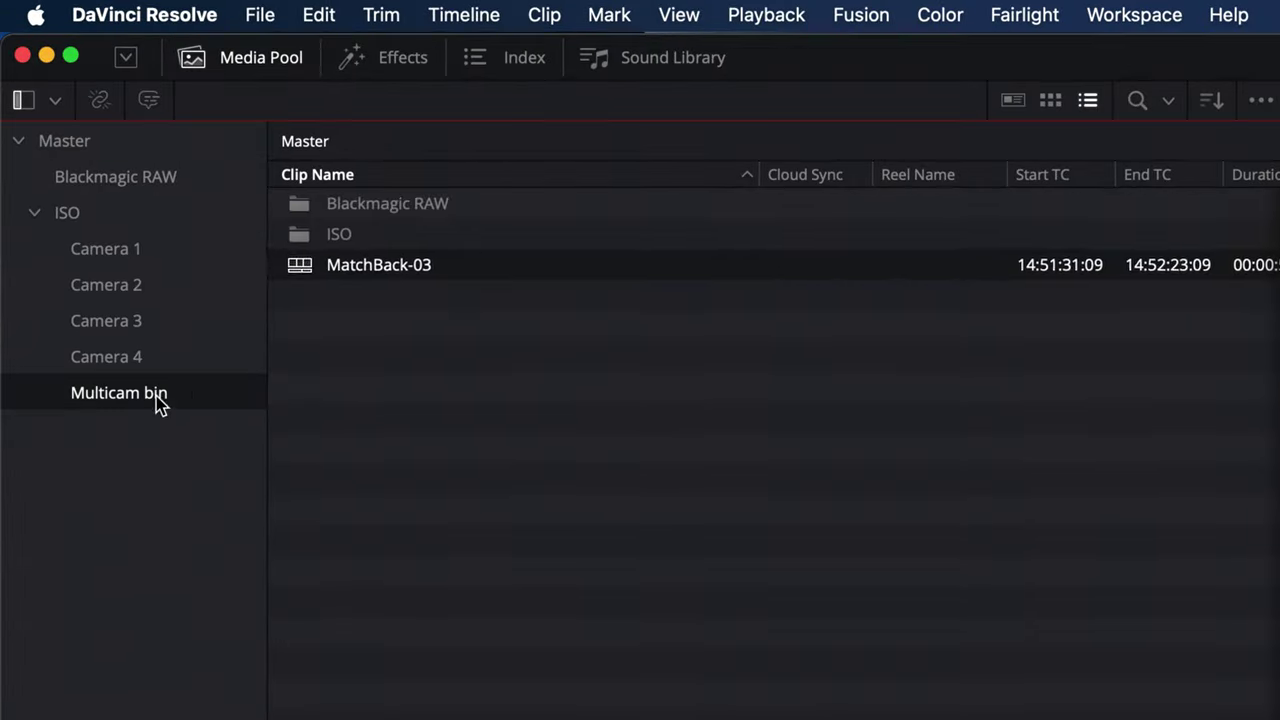
Step: Open the MatchBack-03 Multicam clip from the Multicam bin in the timeline and select its Camera 3 clip
click(52, 127)
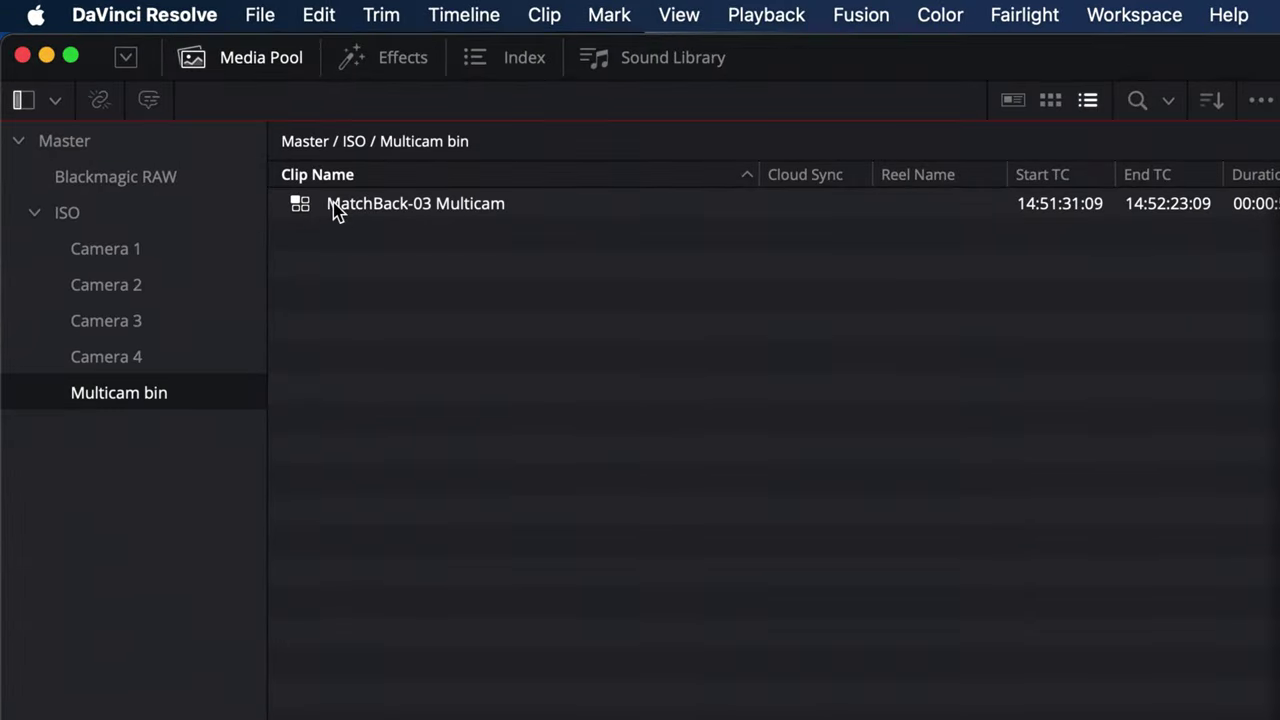
click(338, 208)
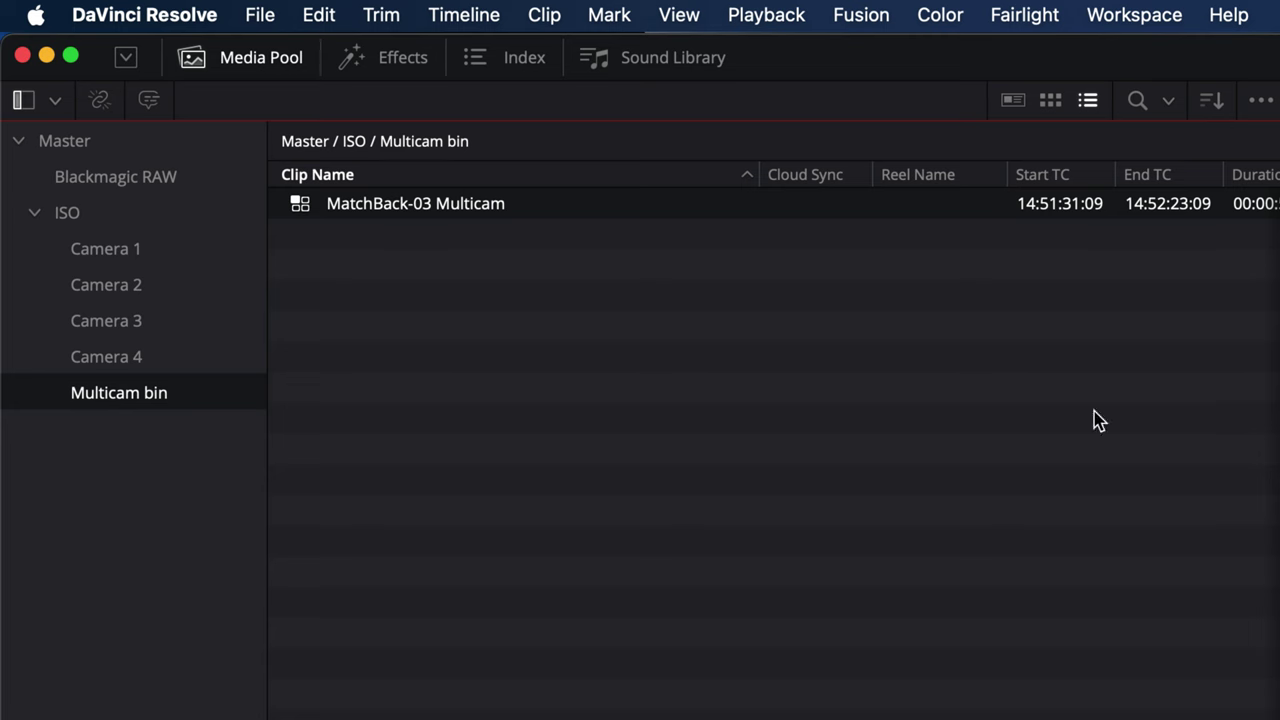
right_click(376, 210)
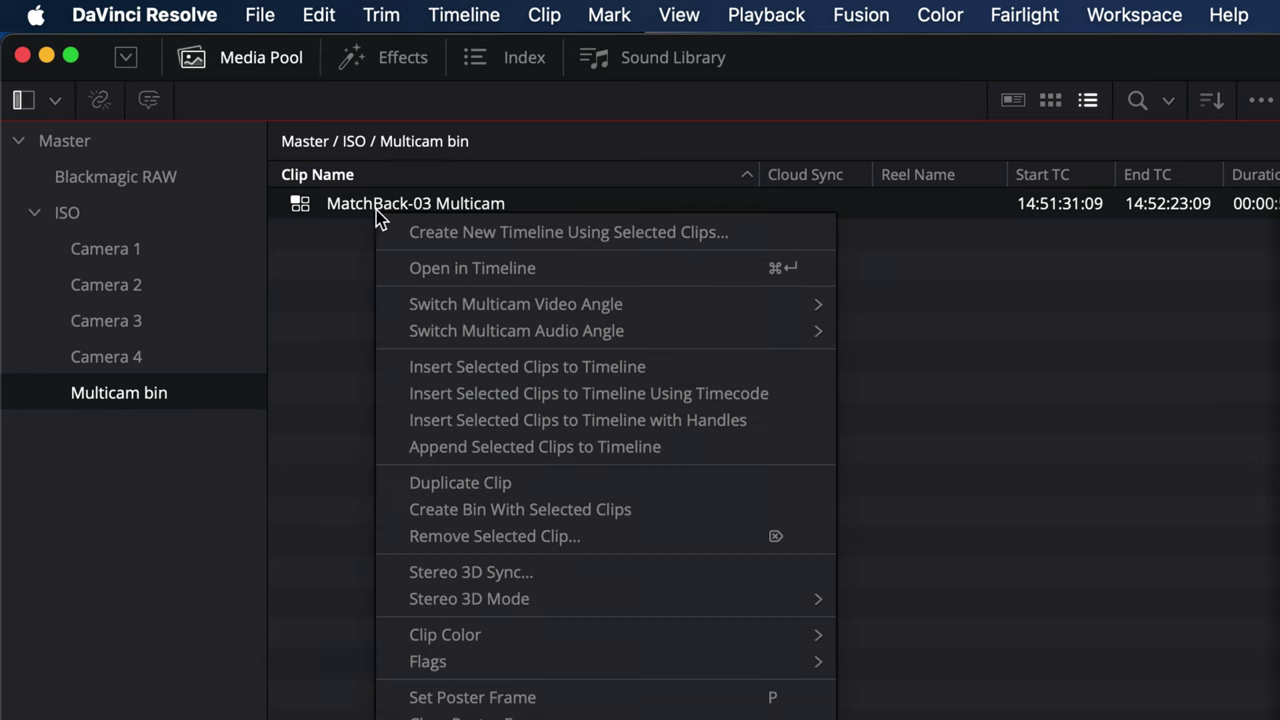
click(437, 268)
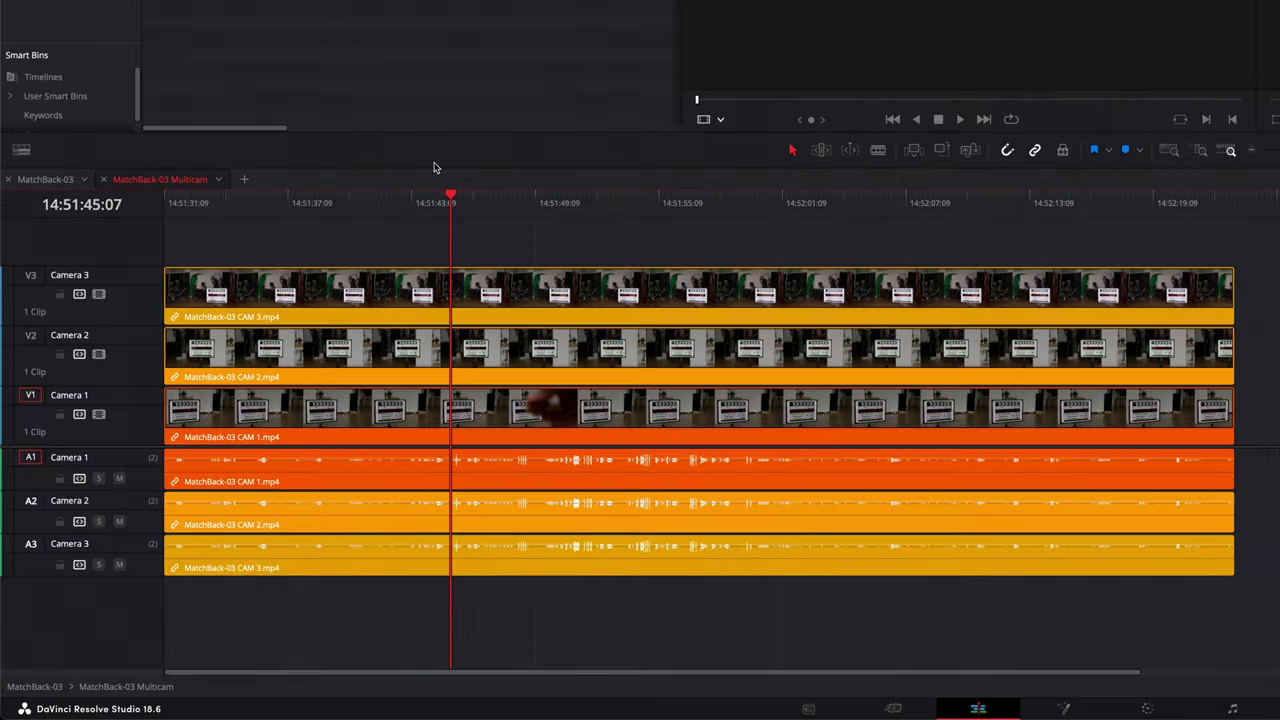
click(517, 320)
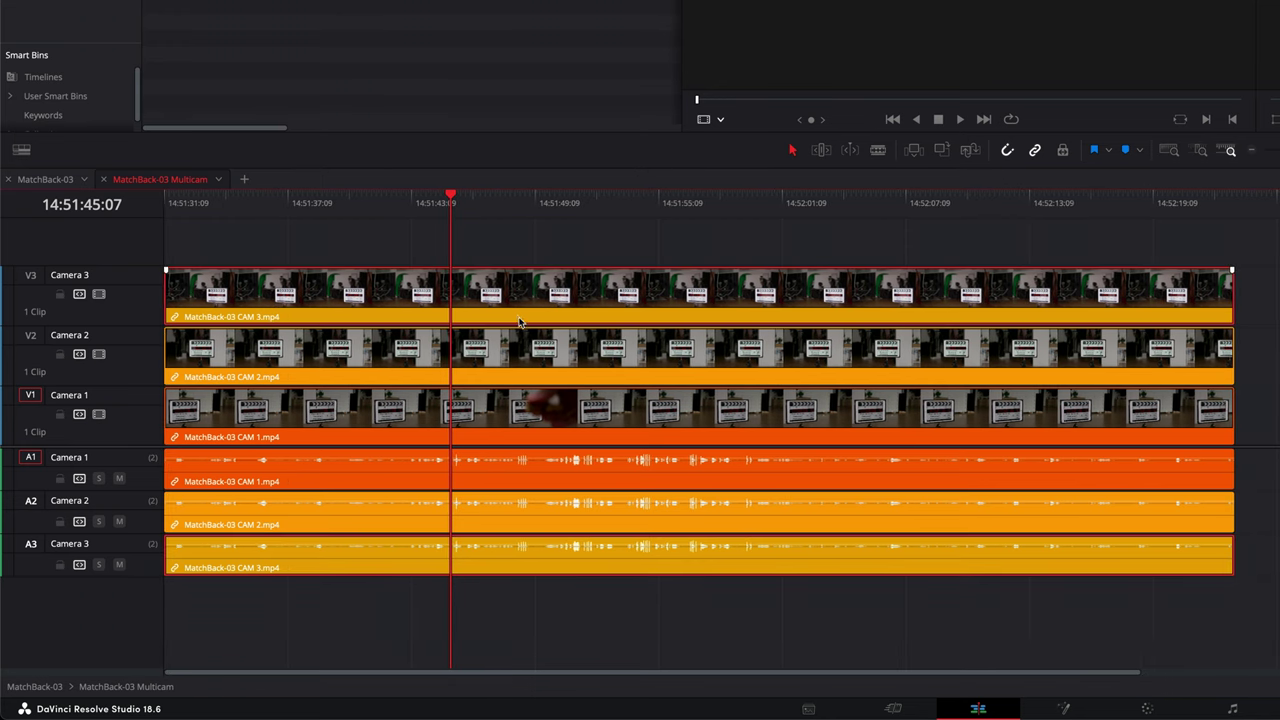
Step: Create a compound clip named "cam 1 comp" from the Camera 1 clip of the MatchBack-03 Multicam timeline
click(470, 411)
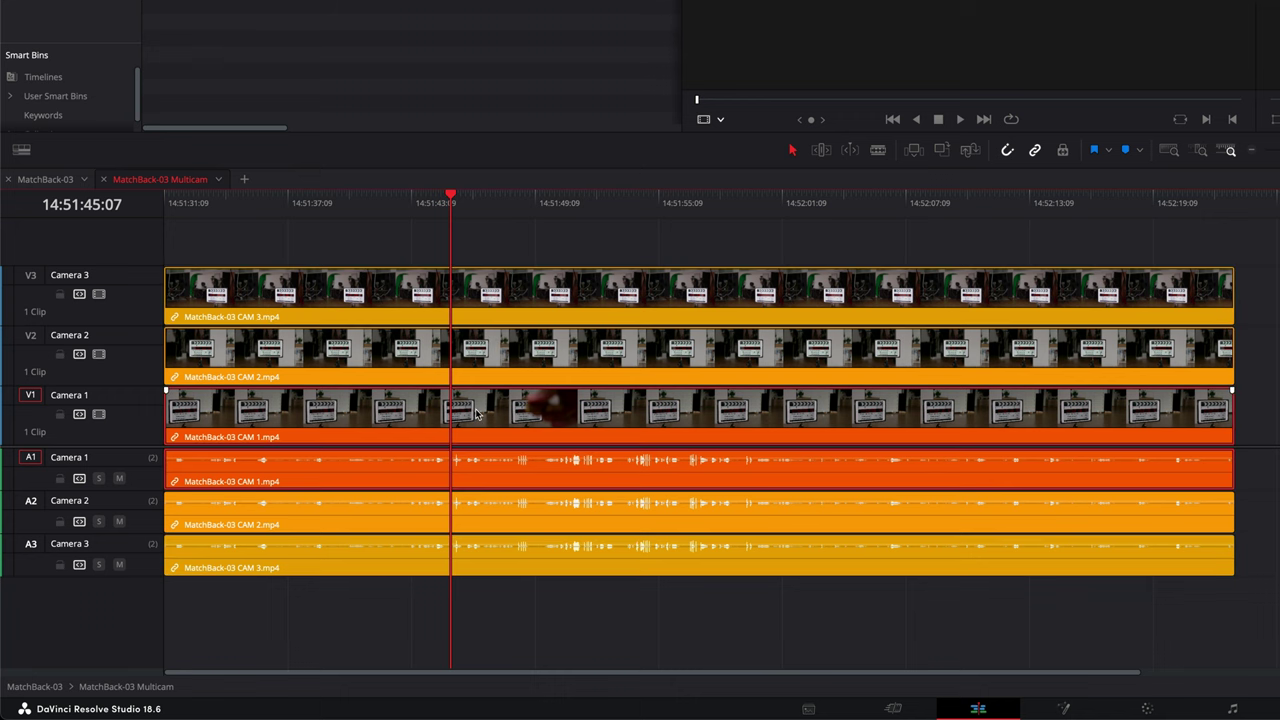
click(534, 314)
click(458, 406)
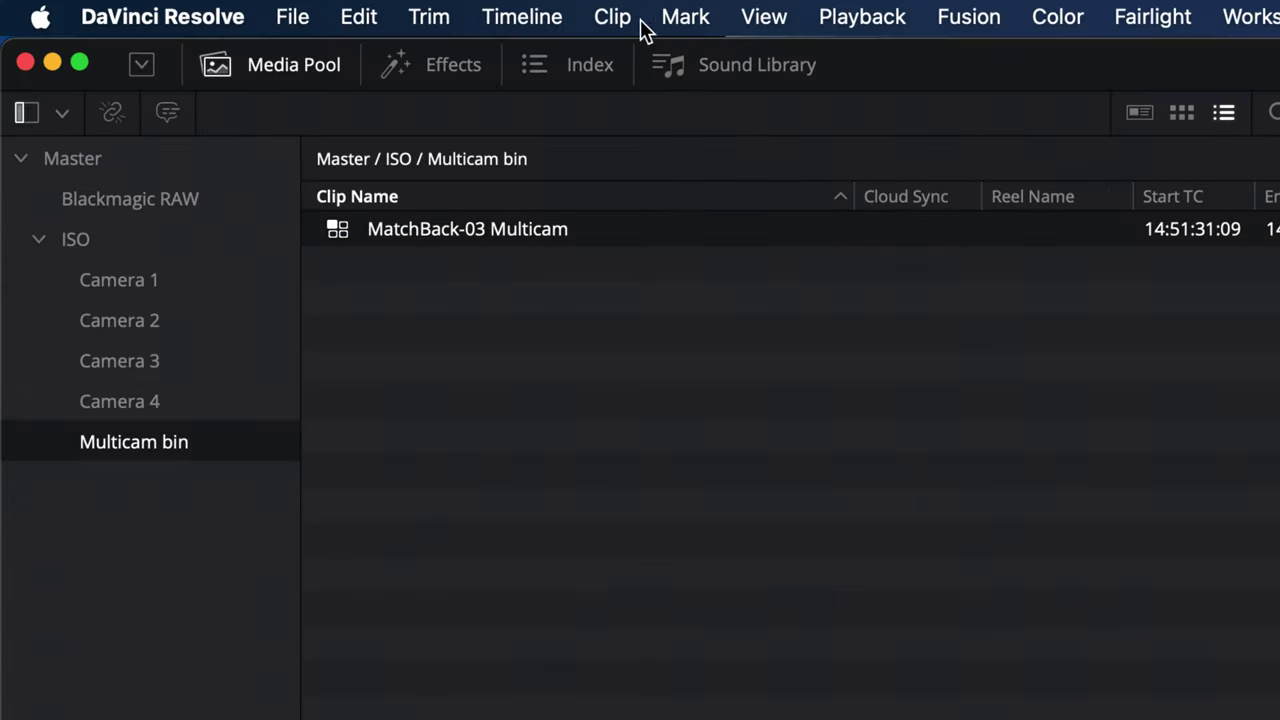
click(622, 22)
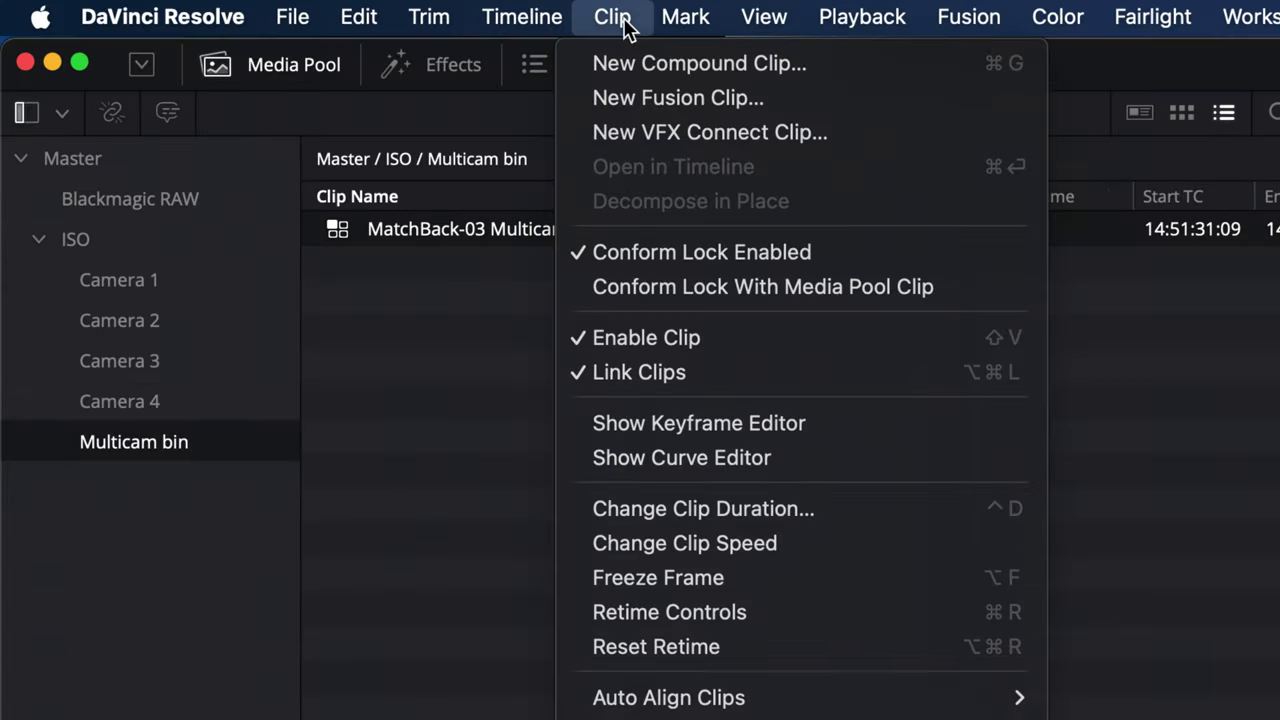
click(868, 64)
key(BackSpace)
text(cam 1 comp)
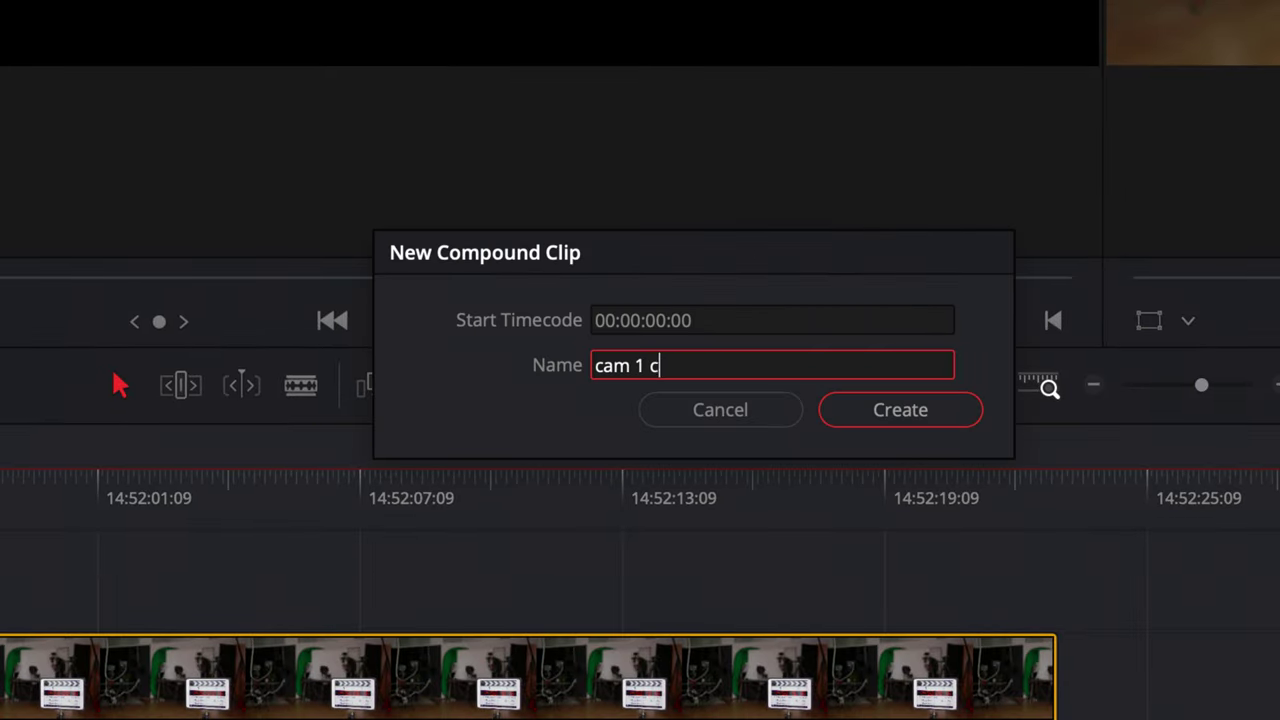
key(Return)
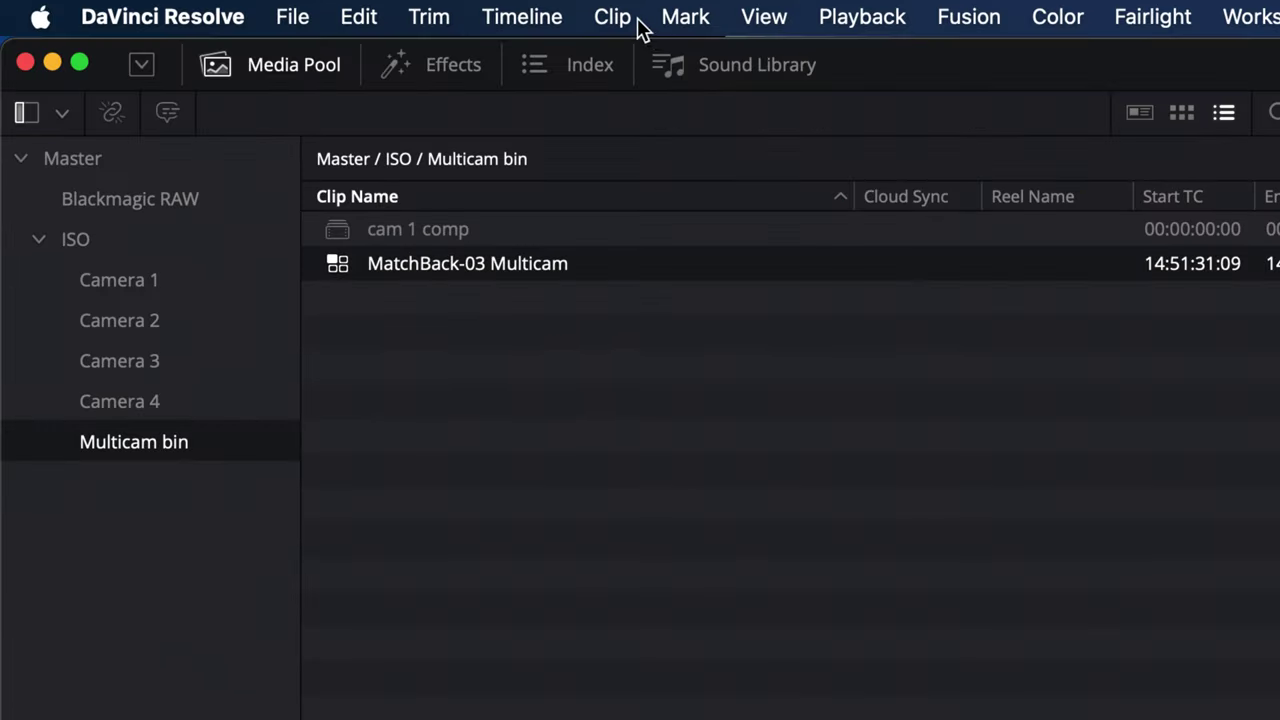
Step: Create a compound clip named "cam 2 comp" from the Camera 2 clip
click(637, 18)
click(640, 66)
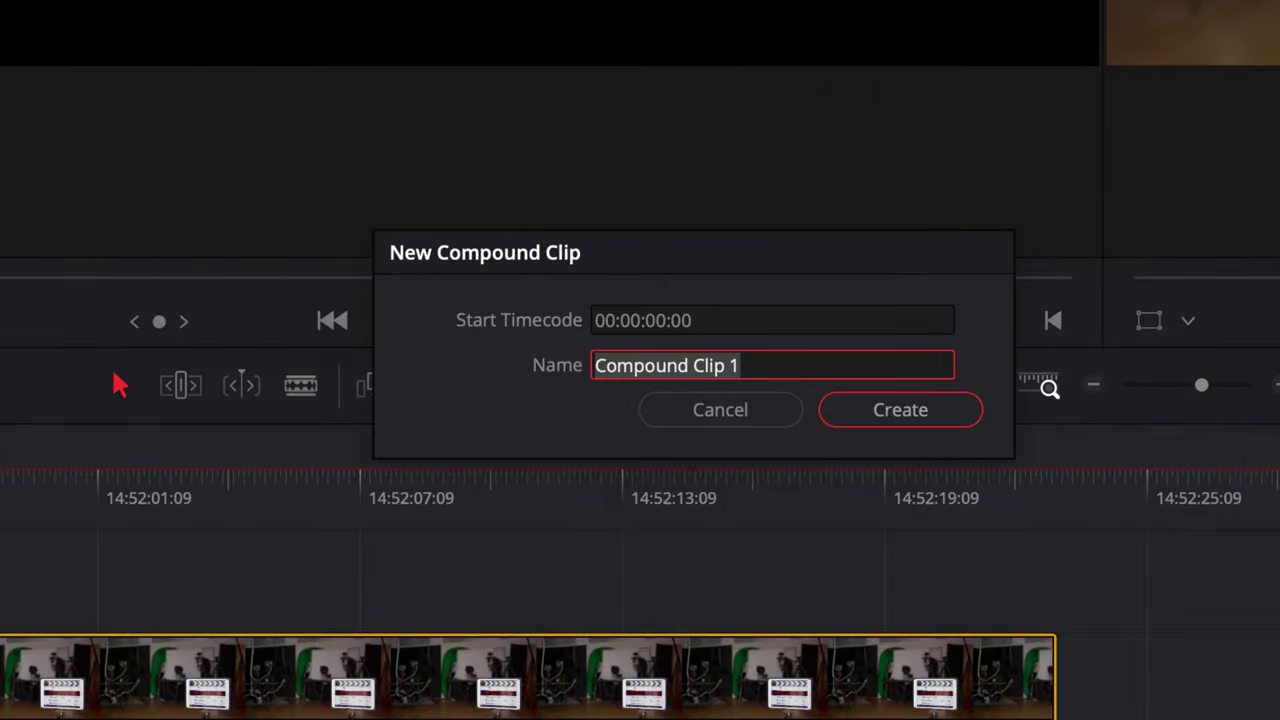
text(cam 2 comp)
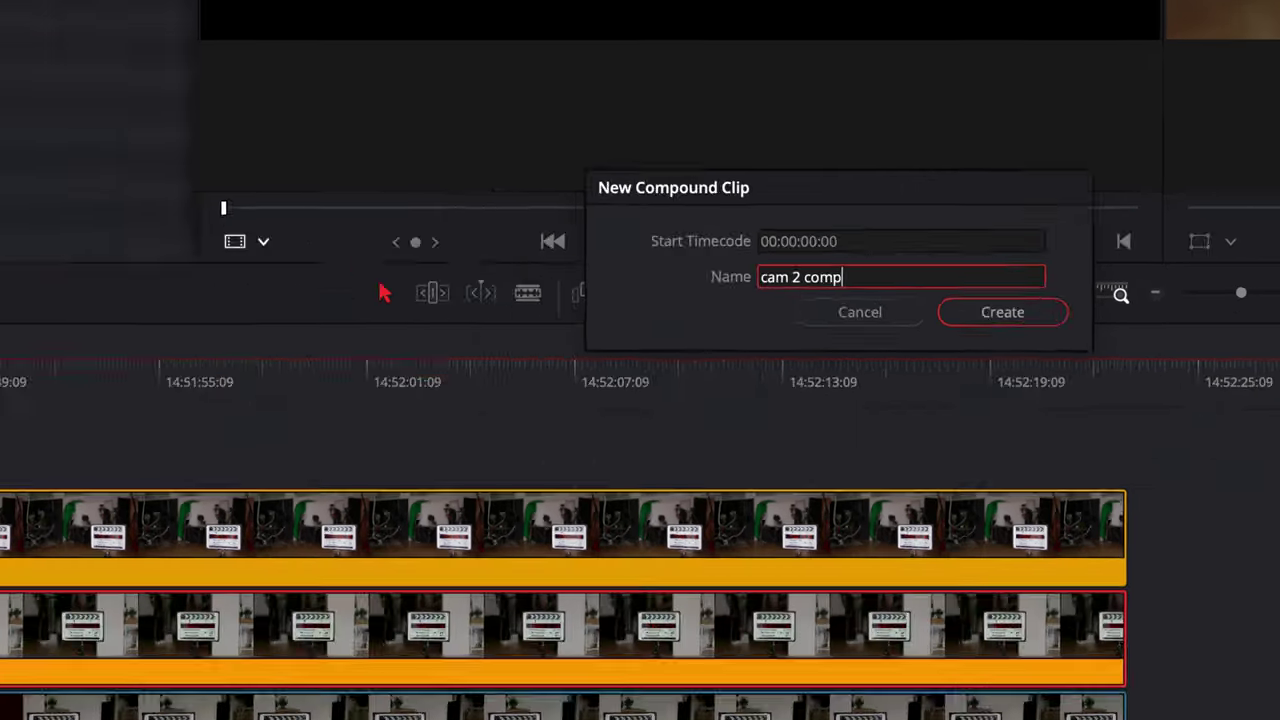
key(Return)
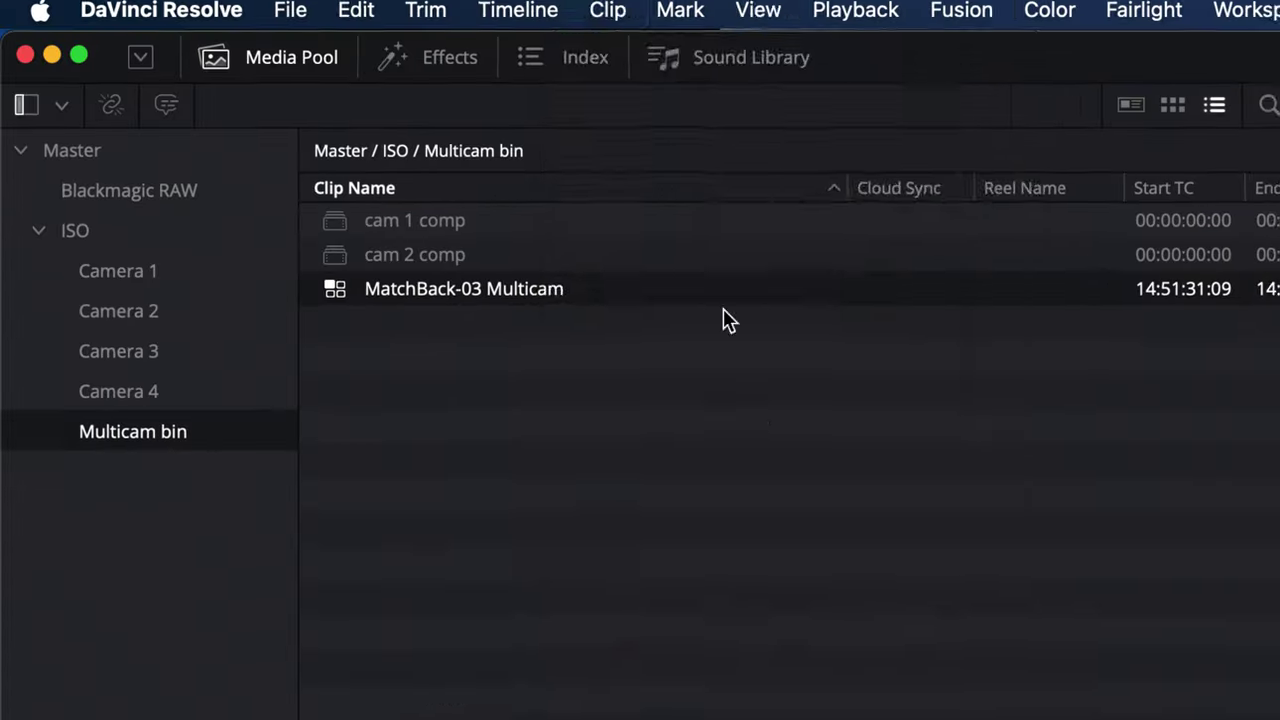
Step: Create a compound clip named "cam 3 comp" from the Camera 3 clip
click(610, 10)
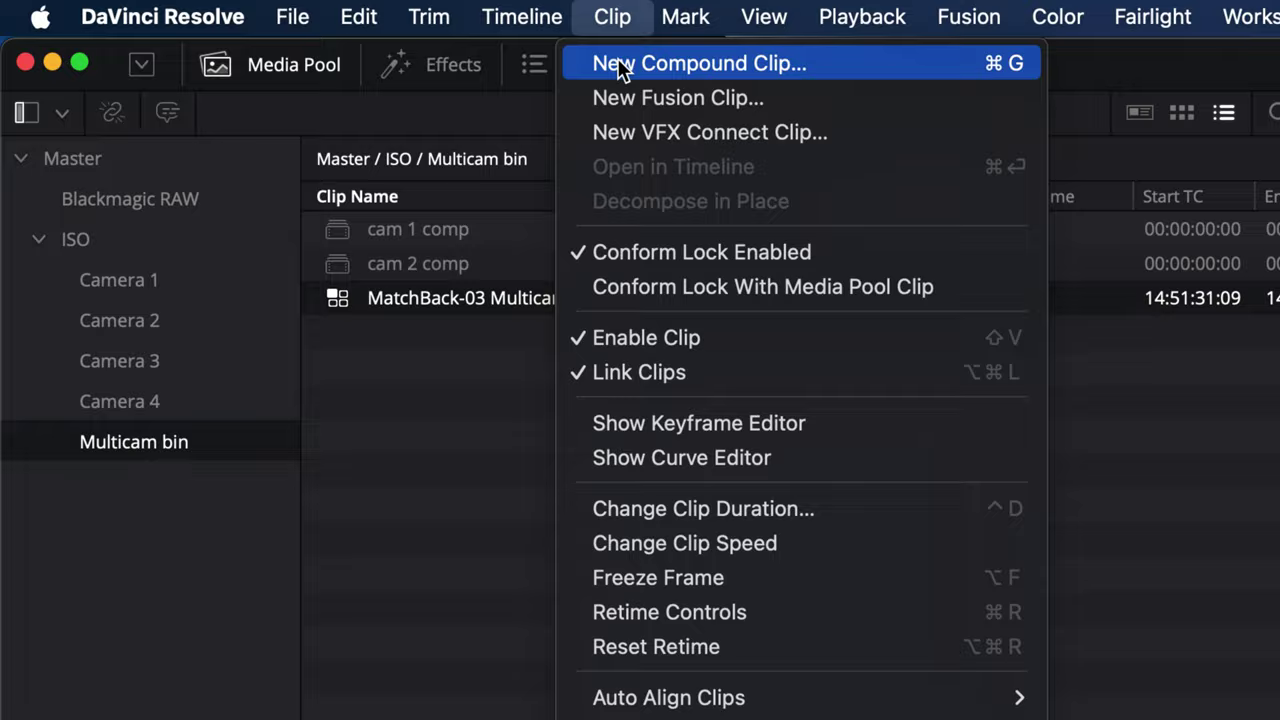
click(617, 62)
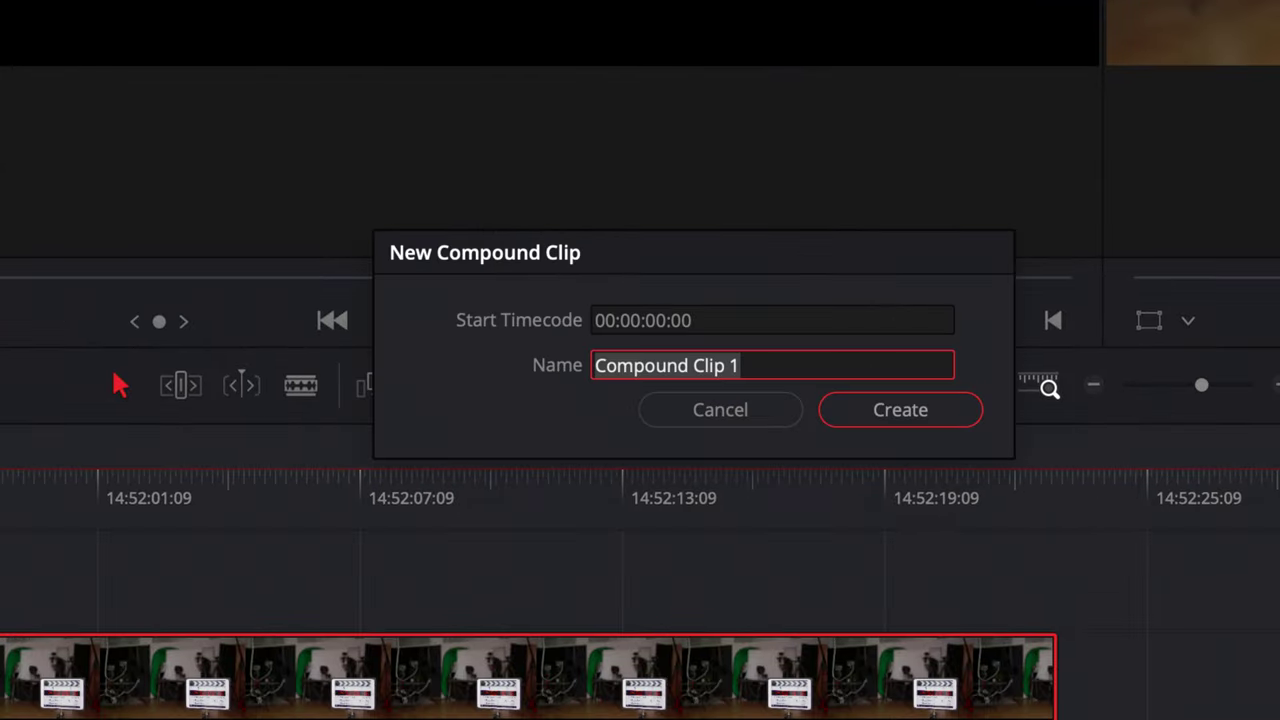
text(cam 3 )
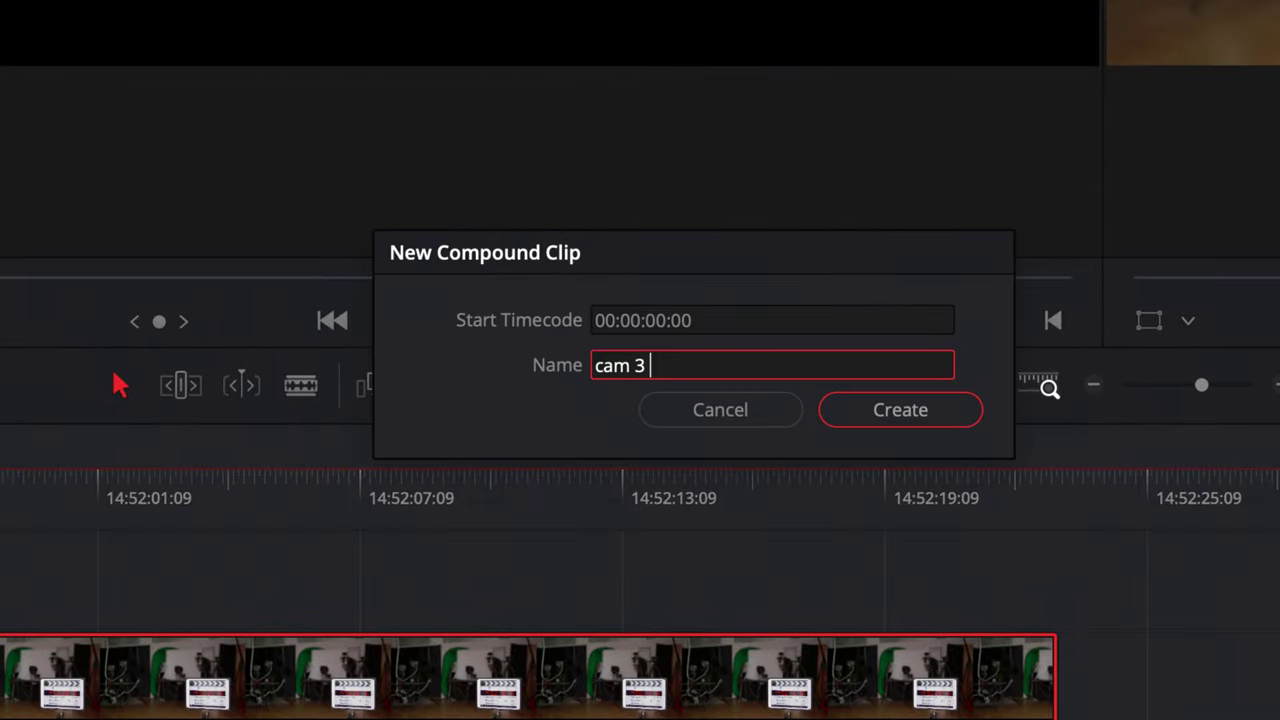
text(comp)
key(Return)
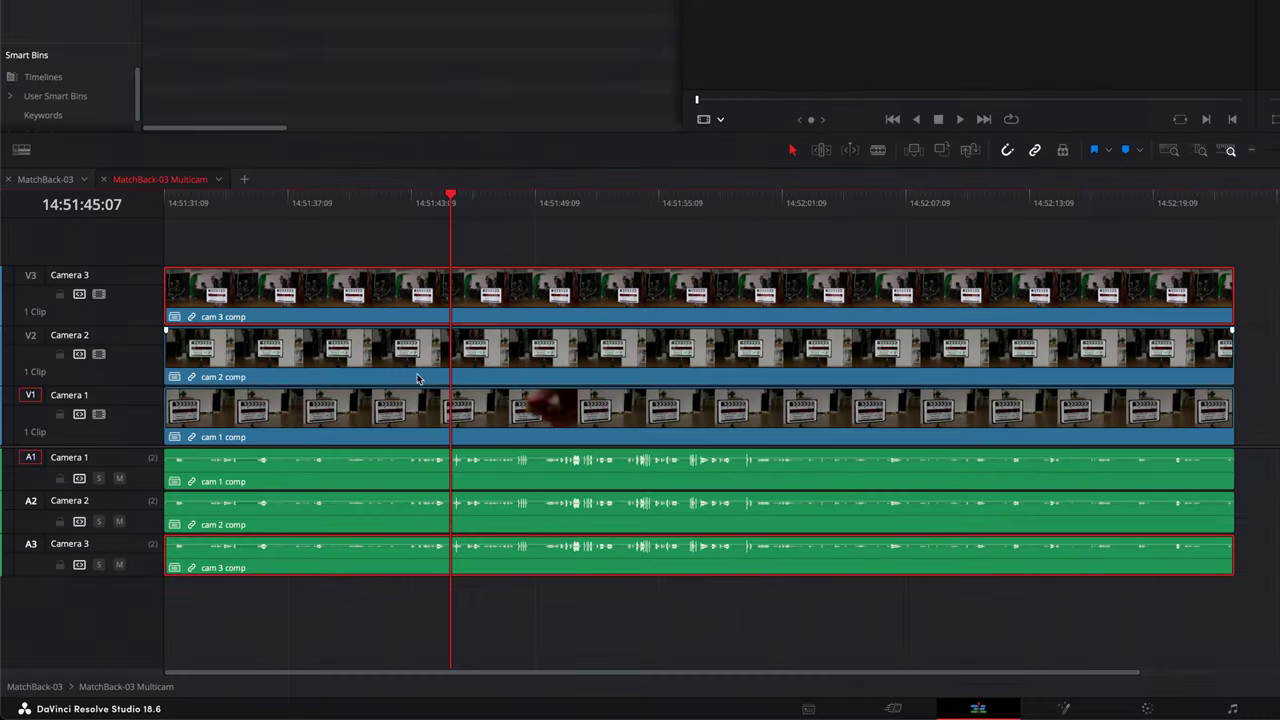
Step: Open the cam 1 comp compound clip on the Camera 1 track in its own timeline
click(445, 408)
right_click(445, 408)
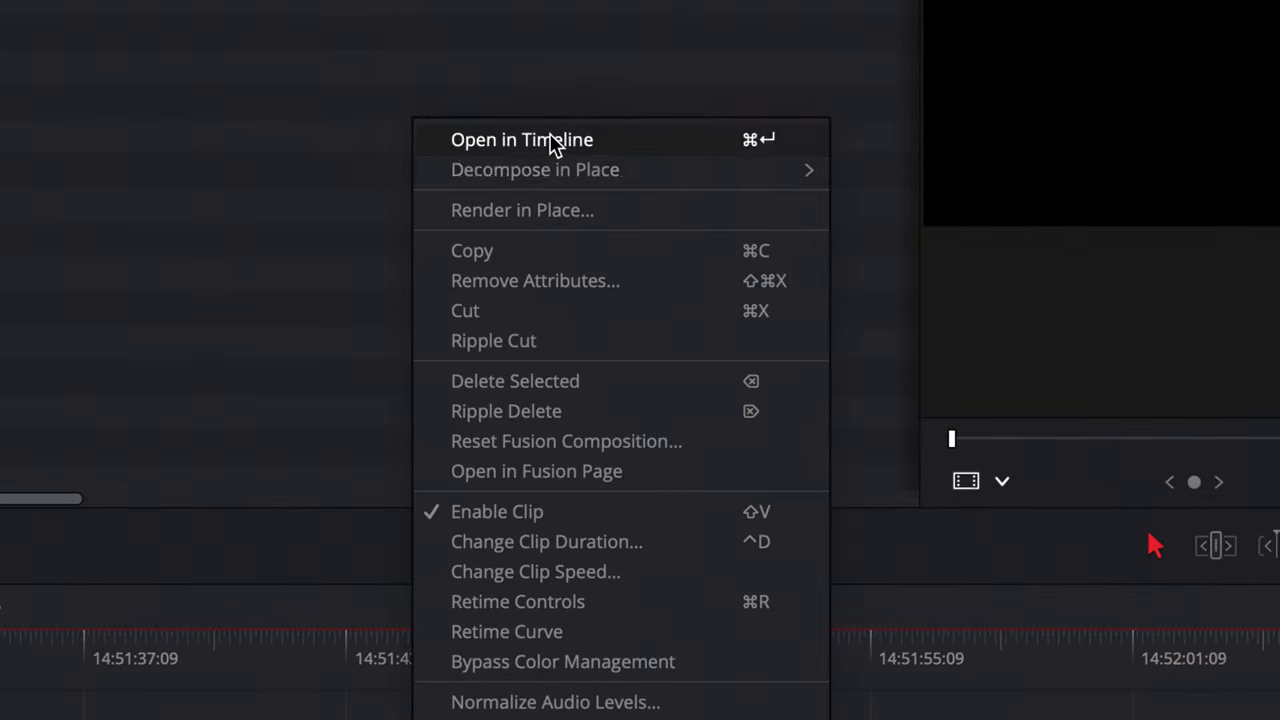
click(509, 0)
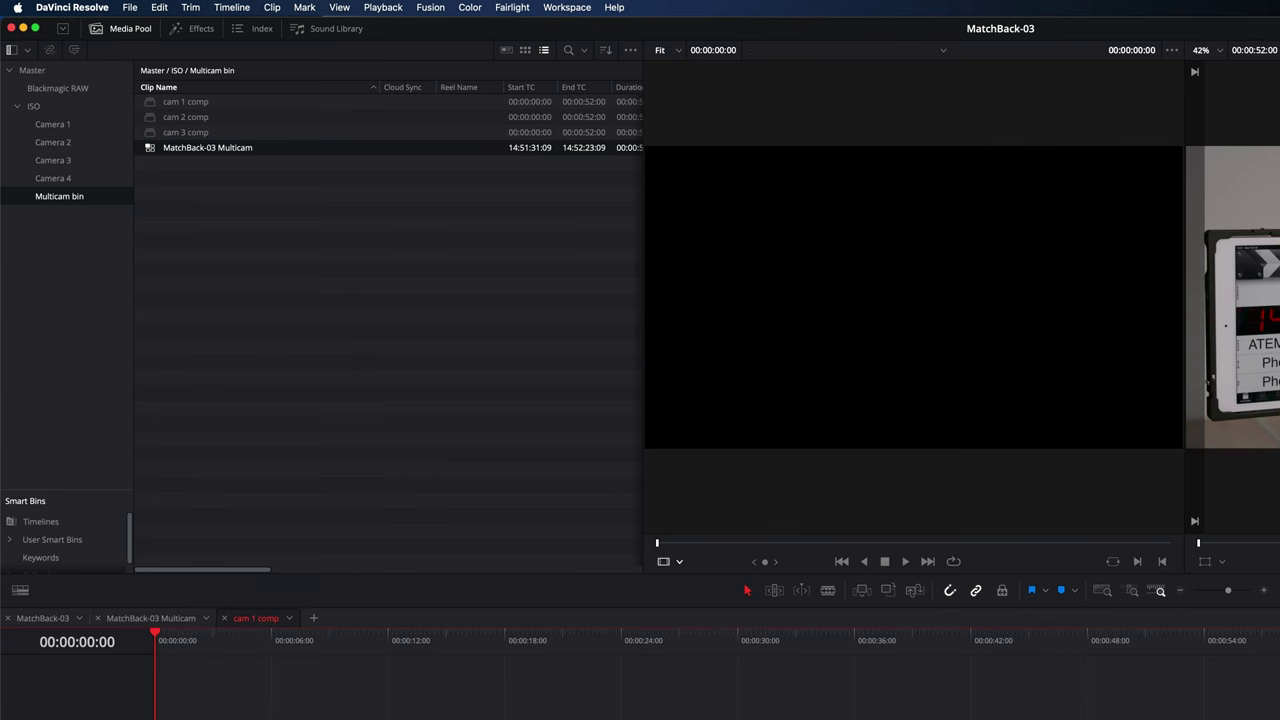
Step: Import the Camera Originals folder from Finder into the media pool as a bin and open that bin
key(super+Tab)
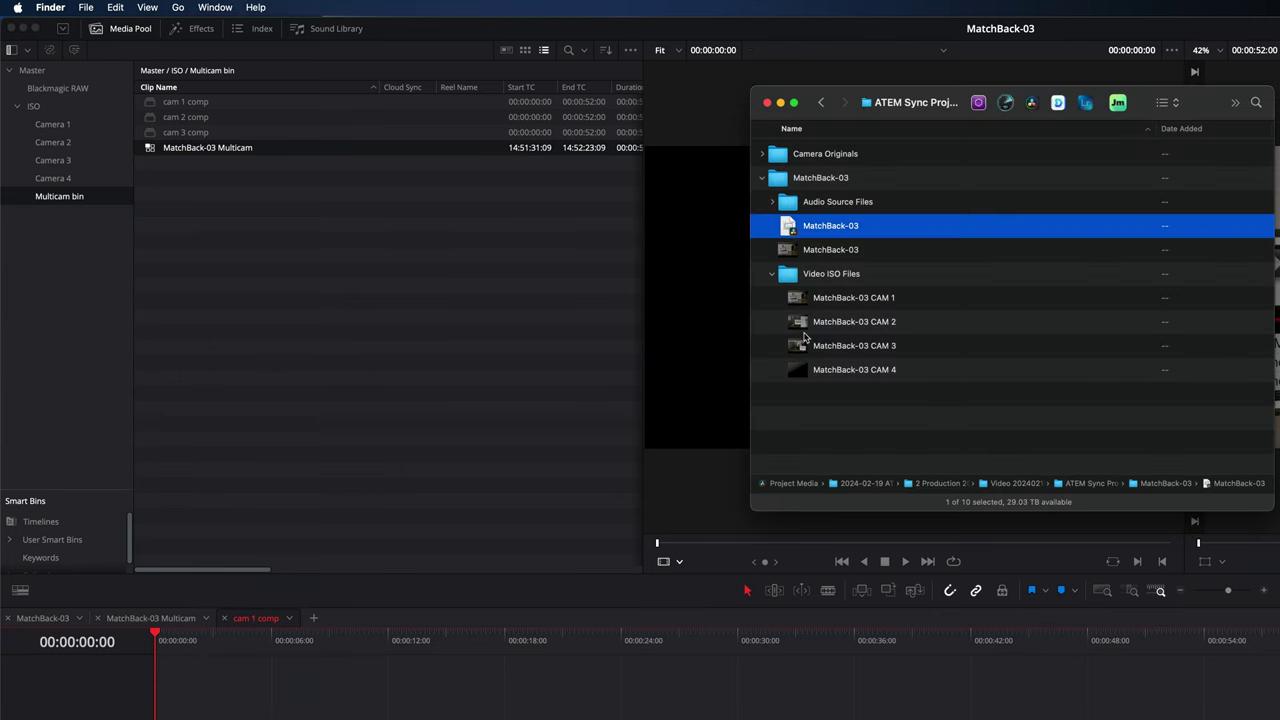
drag(807, 158, 33, 258)
click(33, 258)
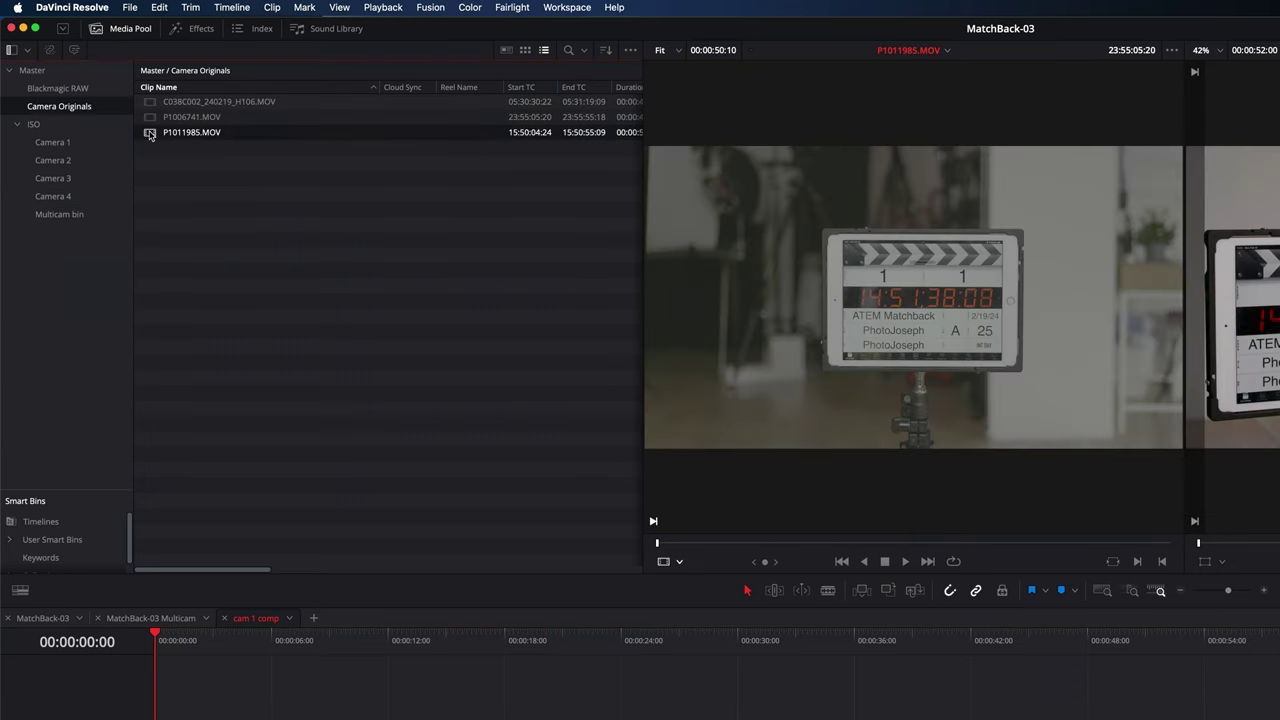
Step: Place P1011985.MOV on Video 2 above the CAM 1 clip and slide it to start at about 4.7 seconds, roughly matching the audio waveforms
drag(150, 132, 164, 392)
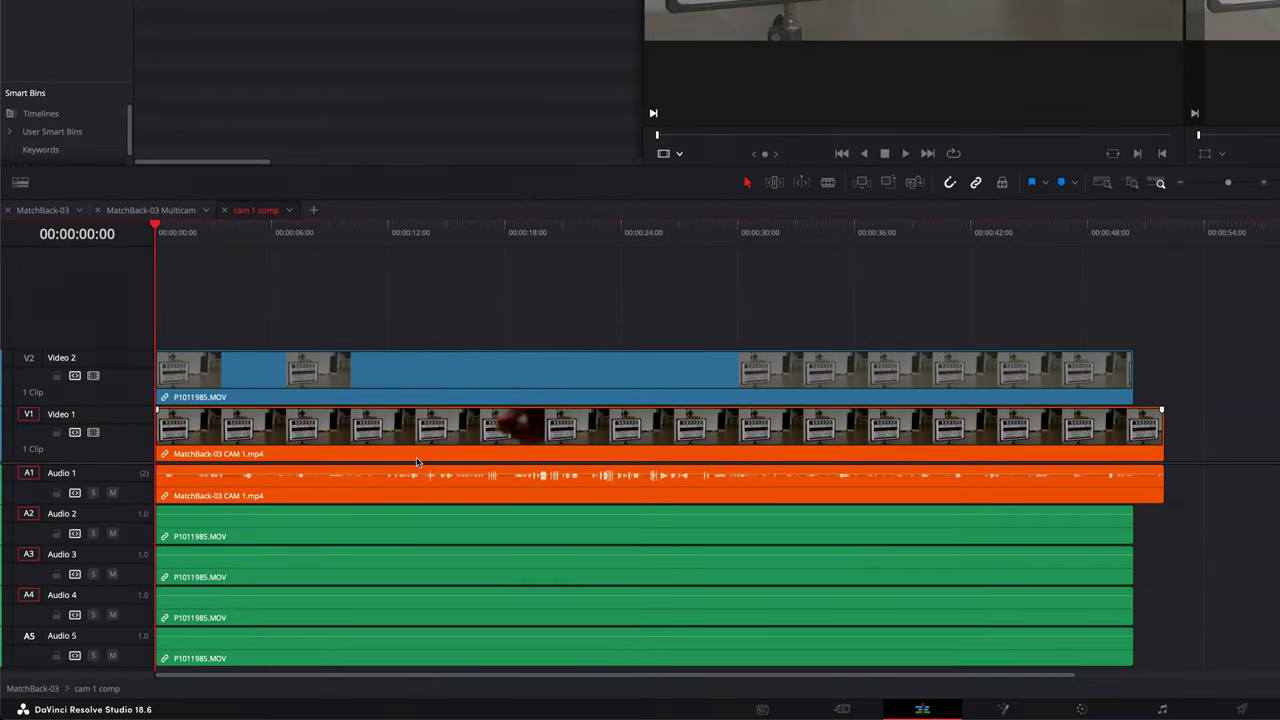
key(ctrl+a)
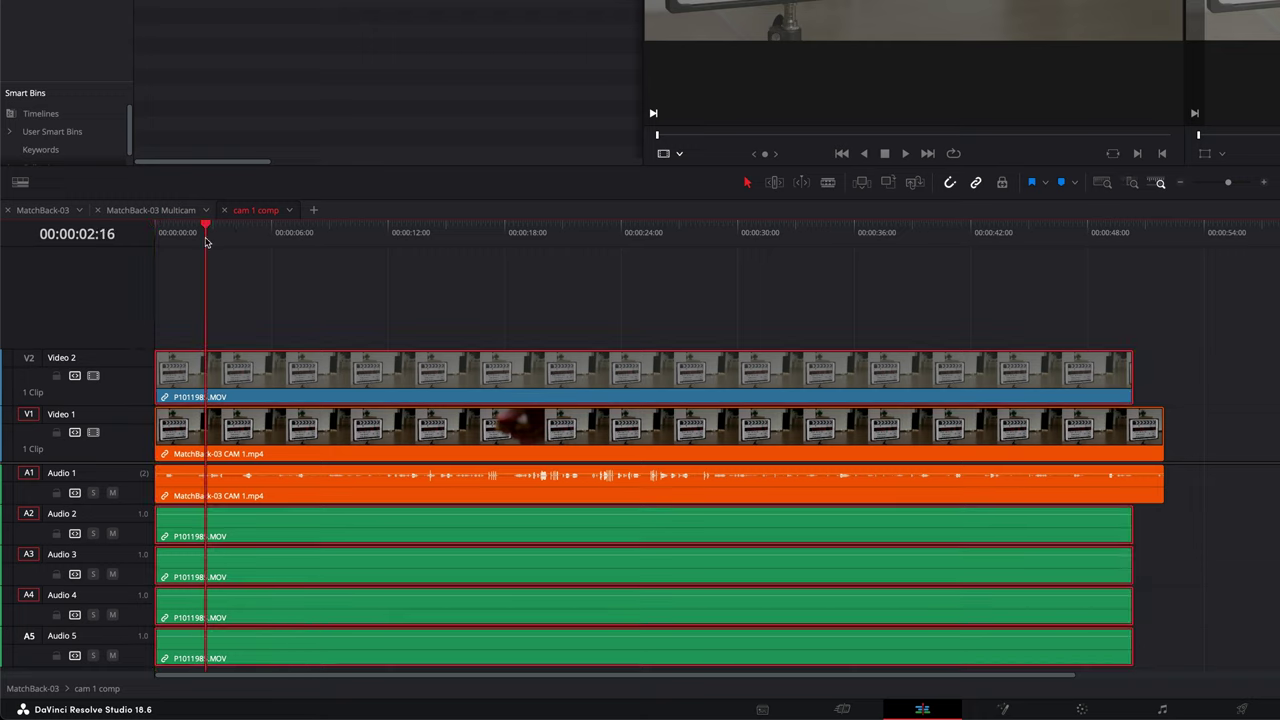
scroll(240, 265, up, 5)
key(shift+z)
drag(143, 420, 142, 471)
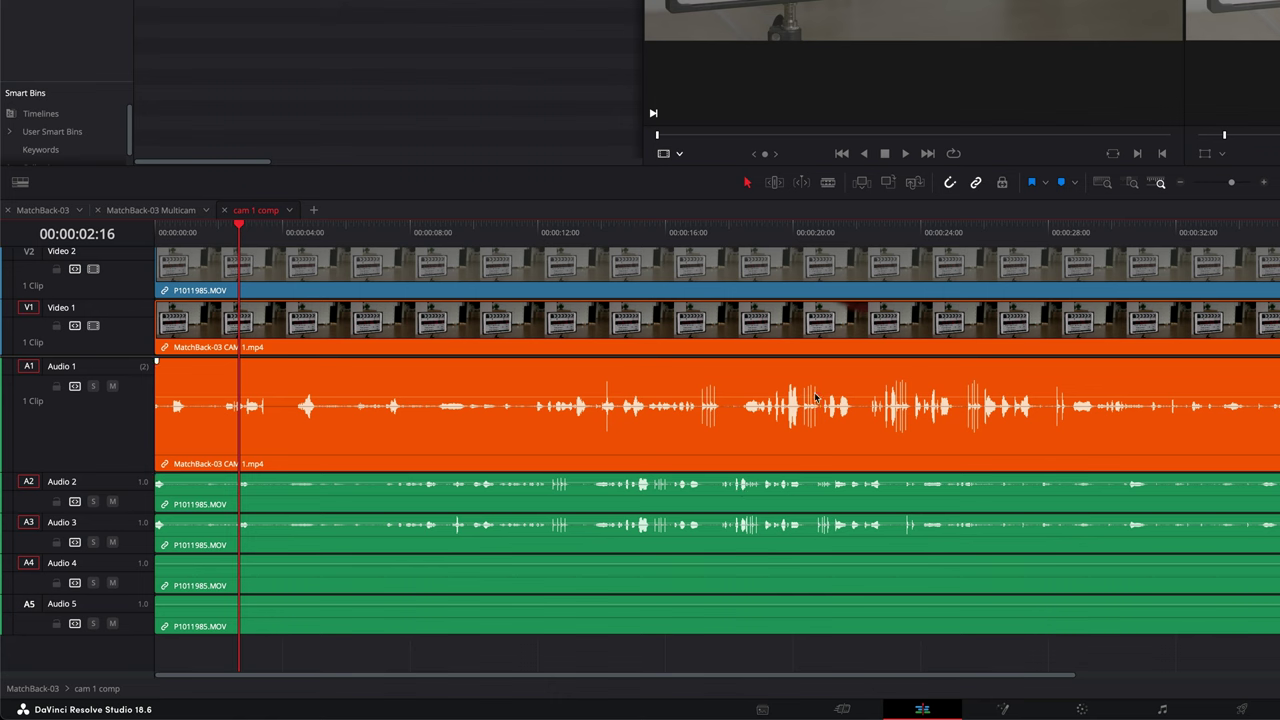
click(558, 502)
drag(583, 268, 725, 278)
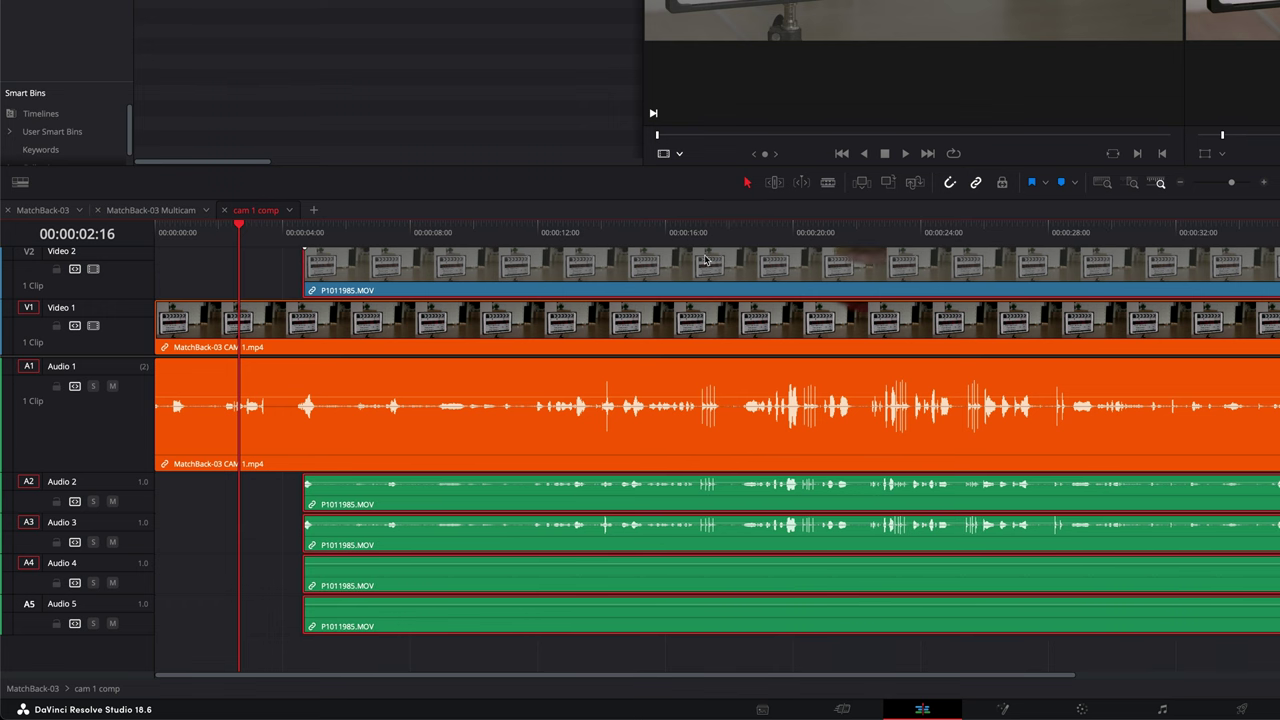
Step: Set the playhead near the first clap at 00:00:17:04 and nudge P1011985.MOV by single frames until its claps best match the CAM 1 audio
click(708, 232)
scroll(732, 396, up, 6)
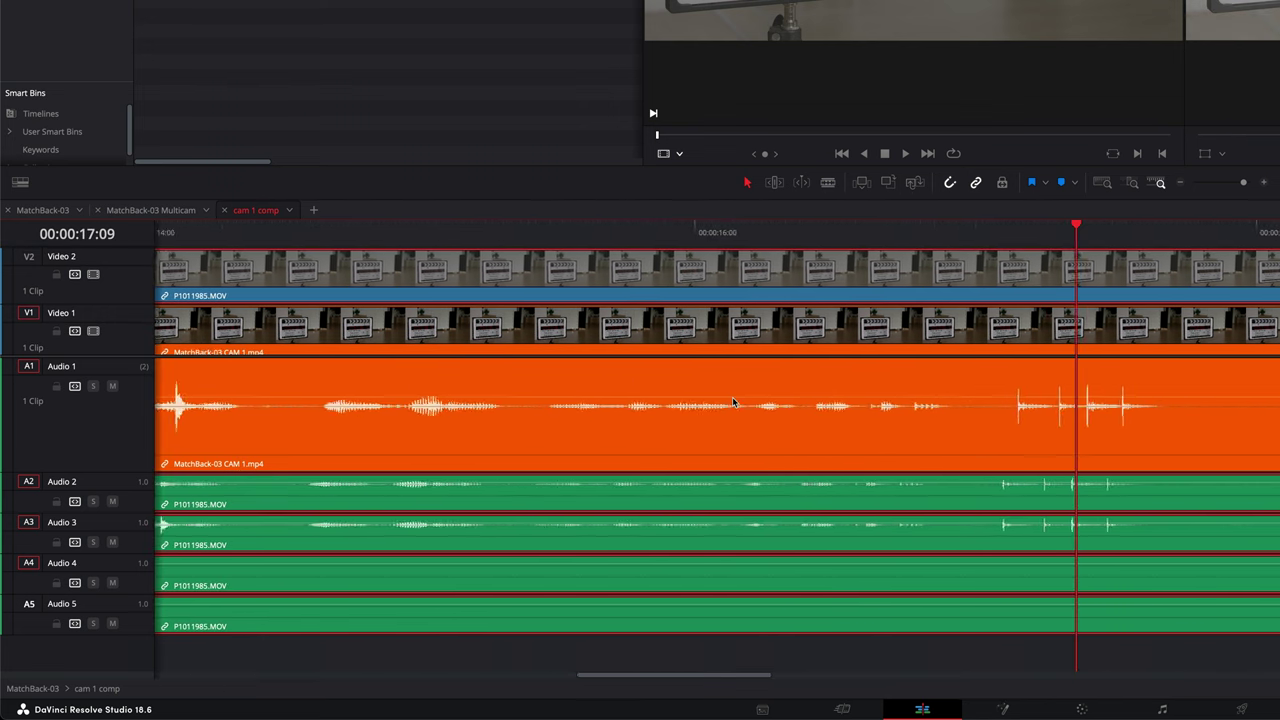
scroll(733, 395, up, 2)
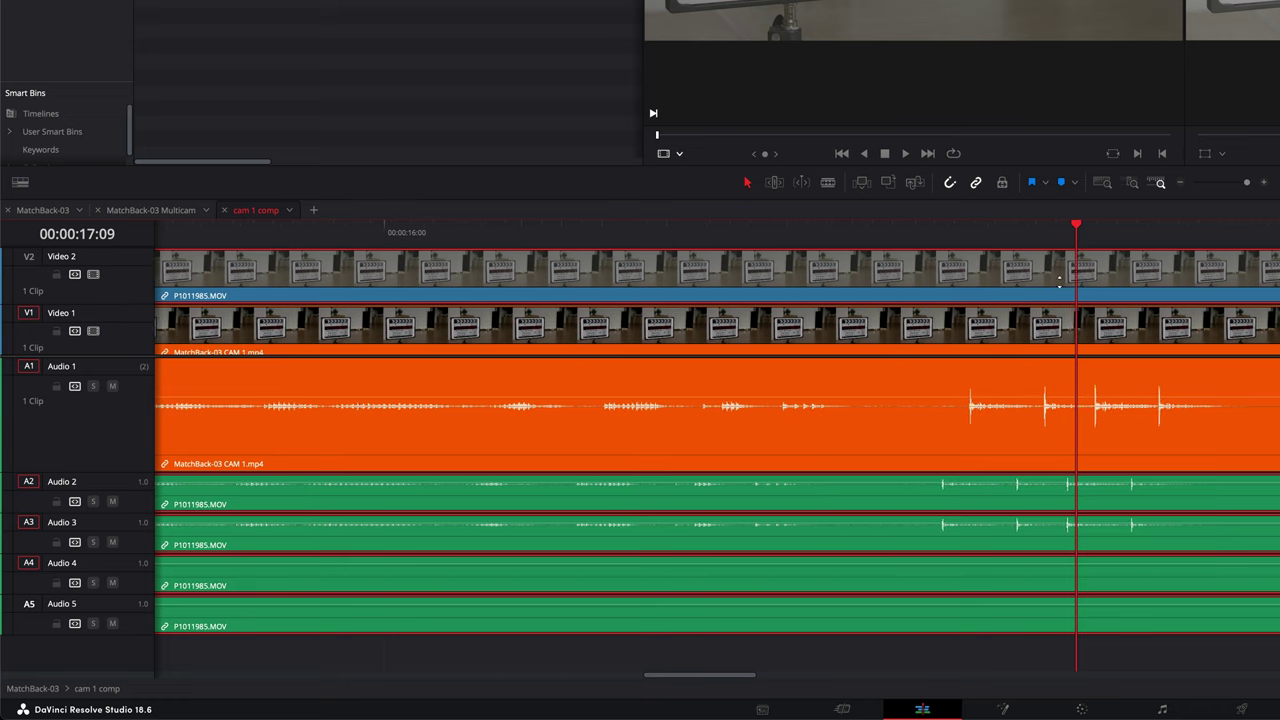
key(period)
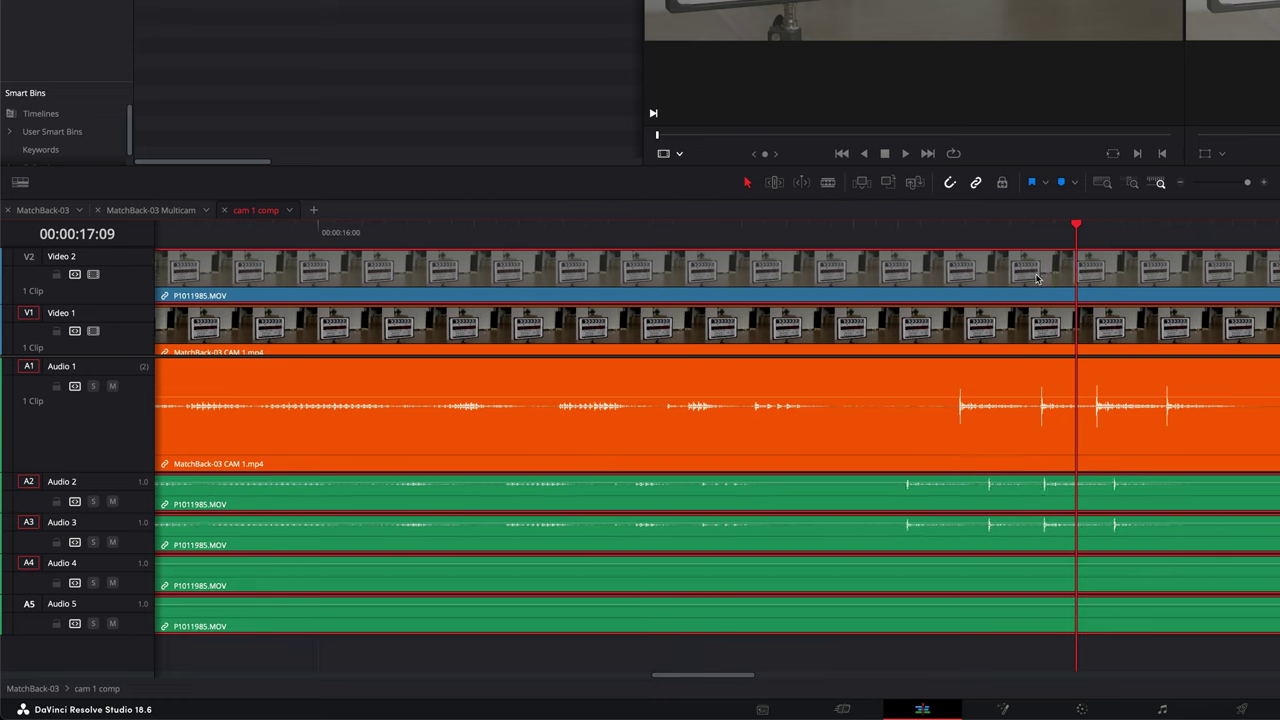
key(Left)
key(Left)
key(Left)
key(Left)
key(Left)
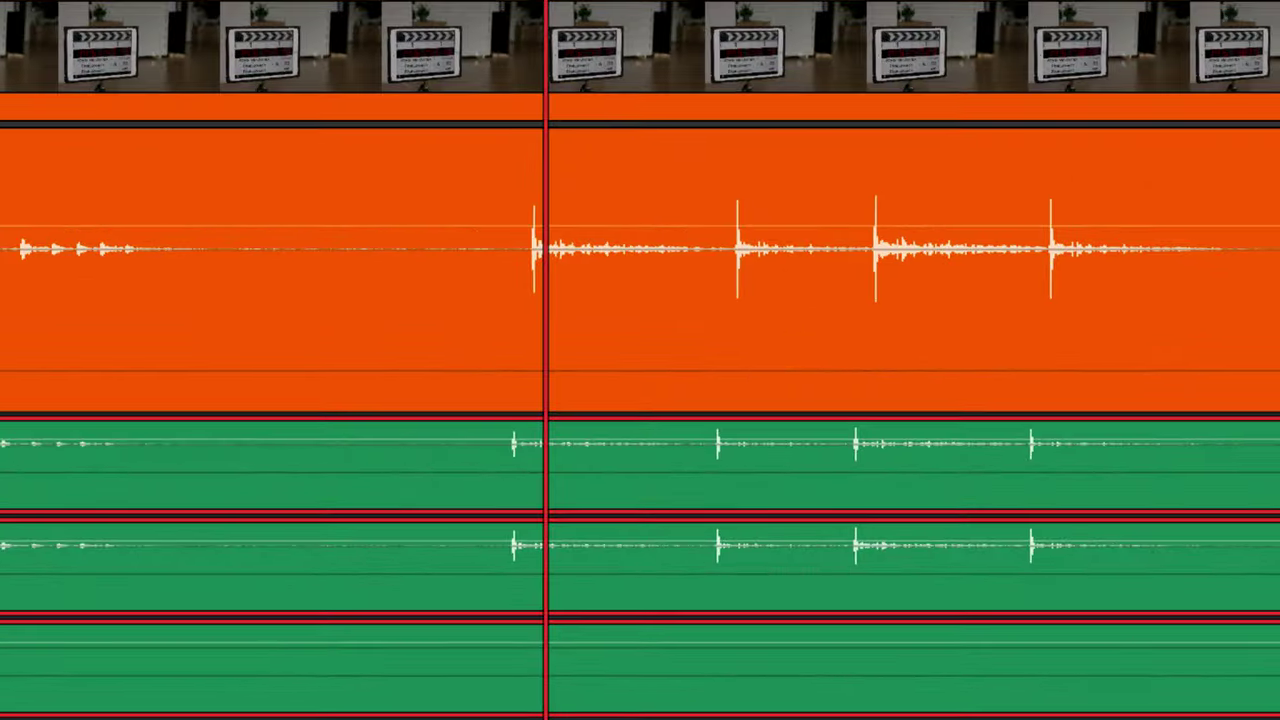
key(period)
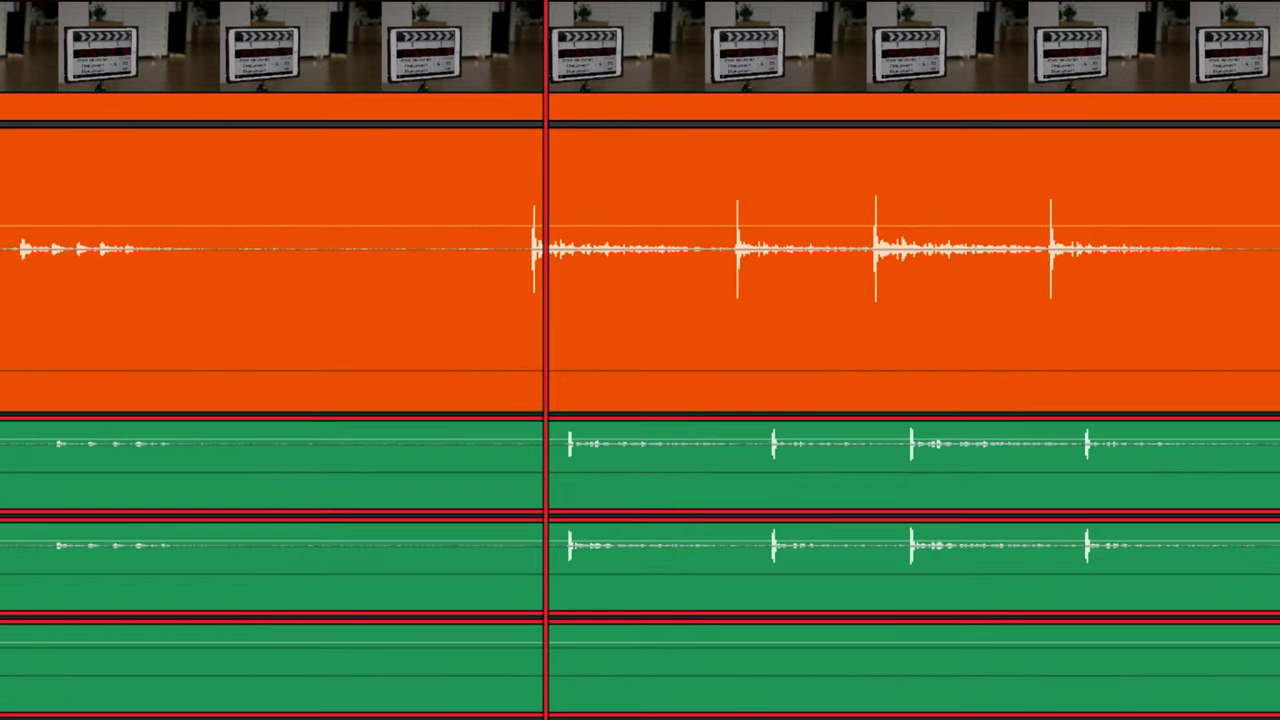
key(comma)
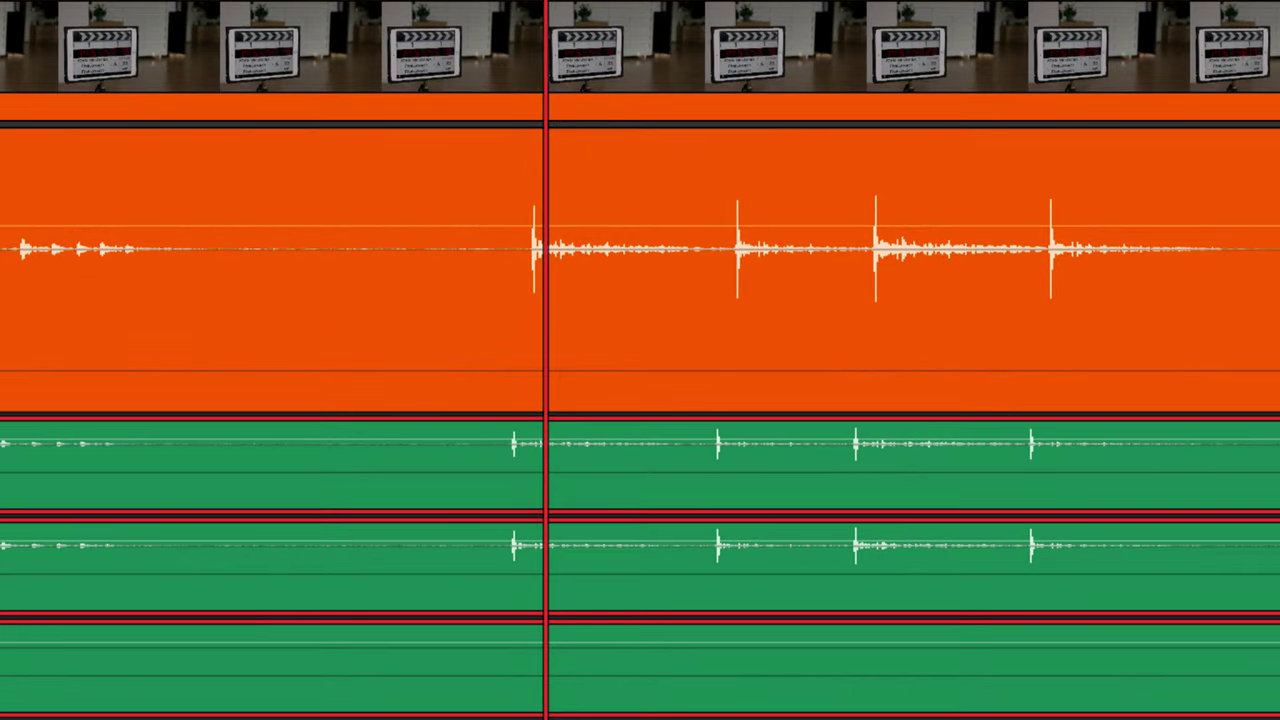
key(period)
key(comma)
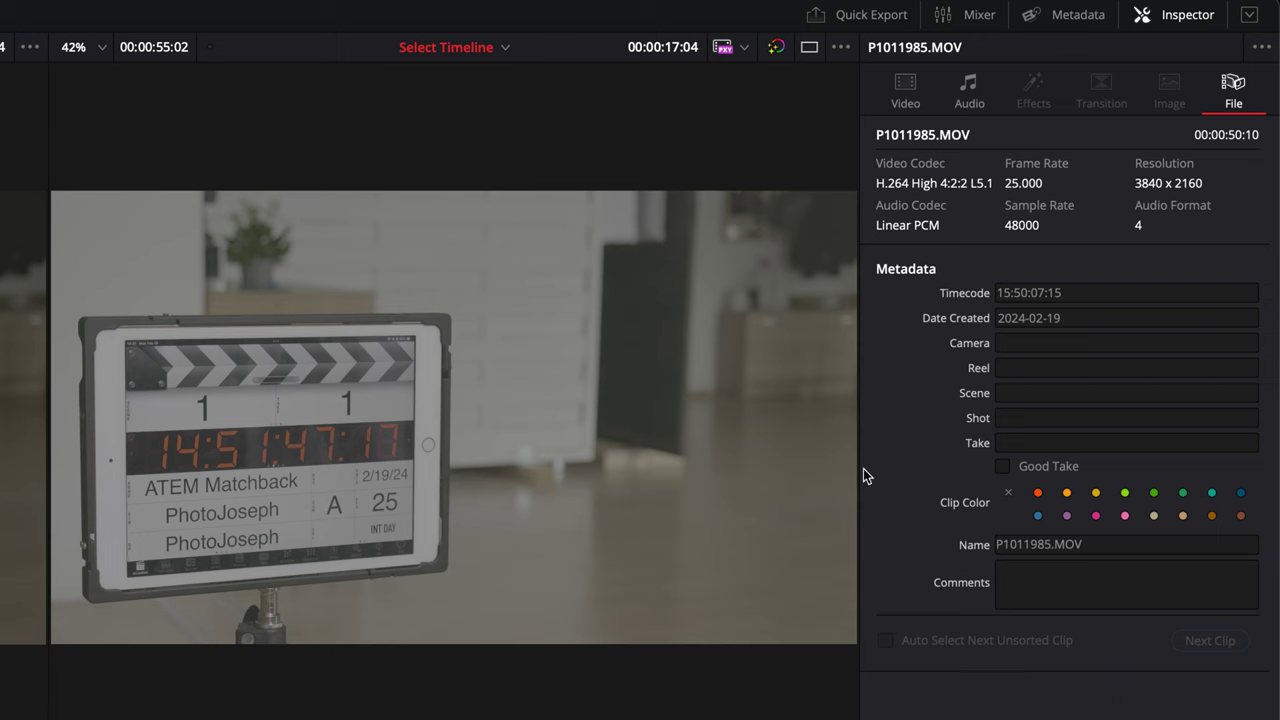
Step: Set the Composite Mode of P1011985.MOV to Difference to compare it with the CAM 1 clip beneath
click(905, 95)
click(1048, 473)
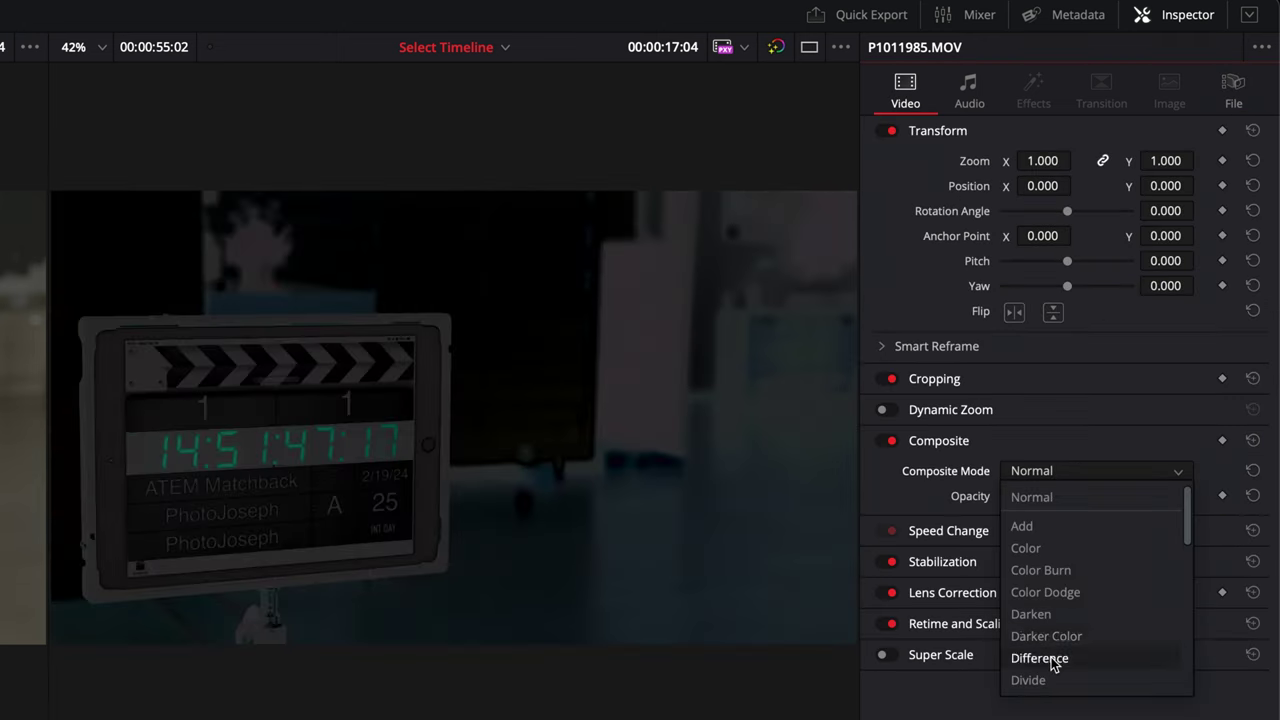
click(1045, 659)
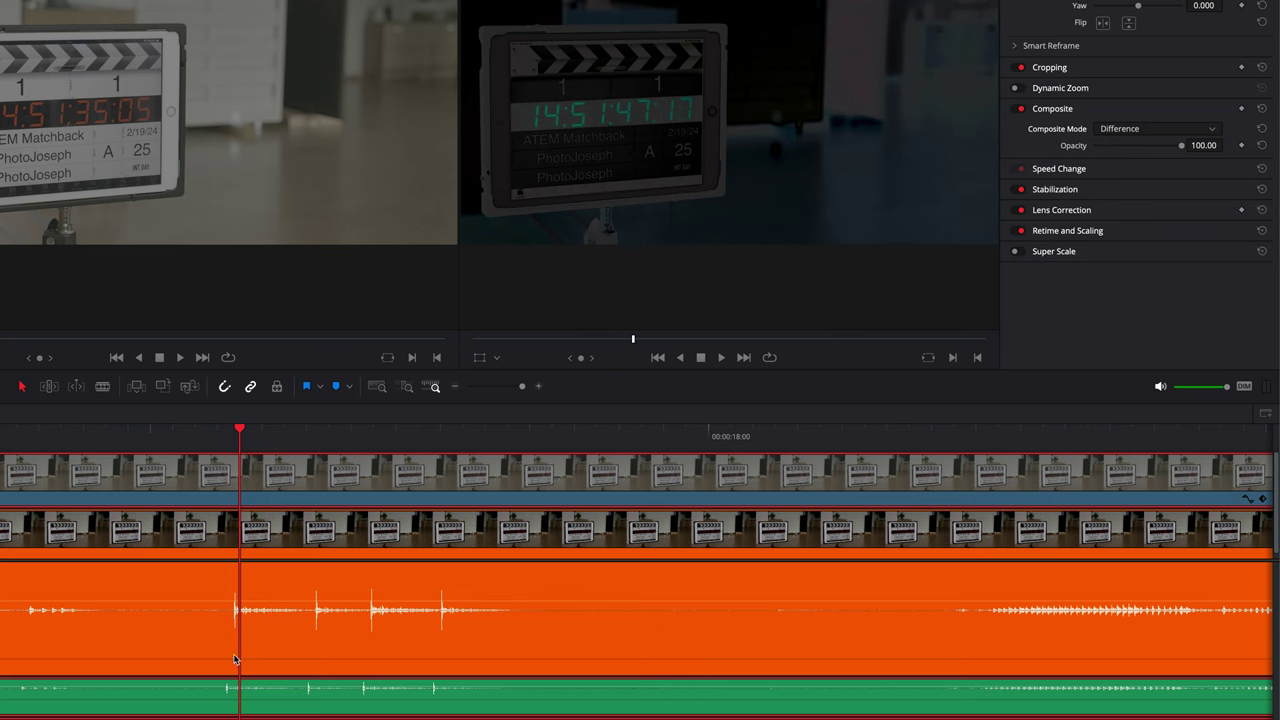
Step: Nudge P1011985.MOV one frame back and forth to compare the overlaid slate timecode, and restore its Composite Mode to Normal
key(period)
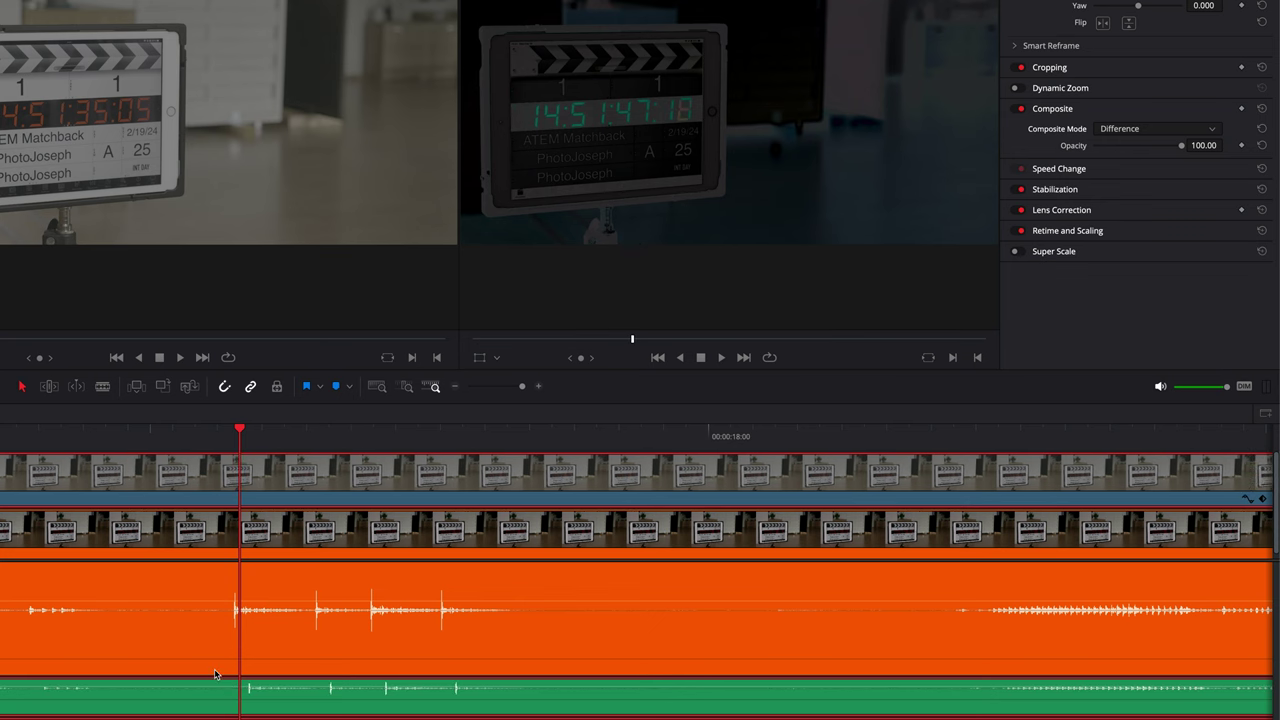
key(comma)
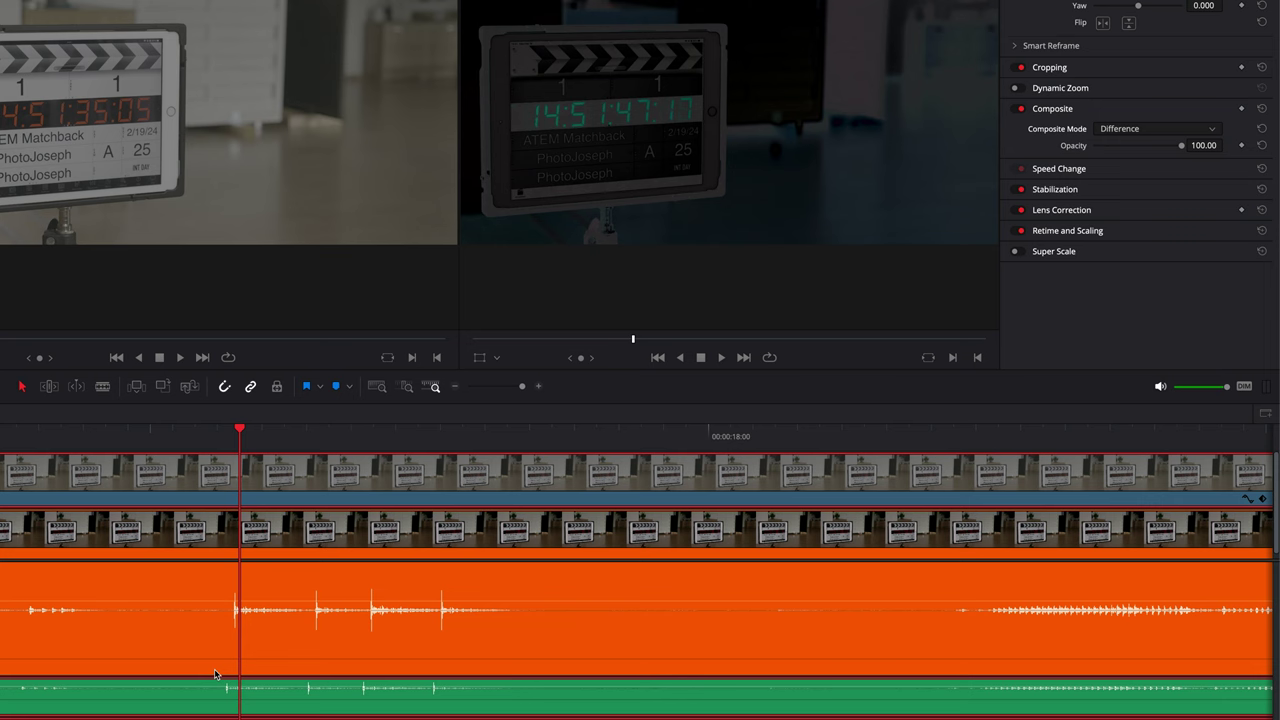
key(period)
key(comma)
key(period)
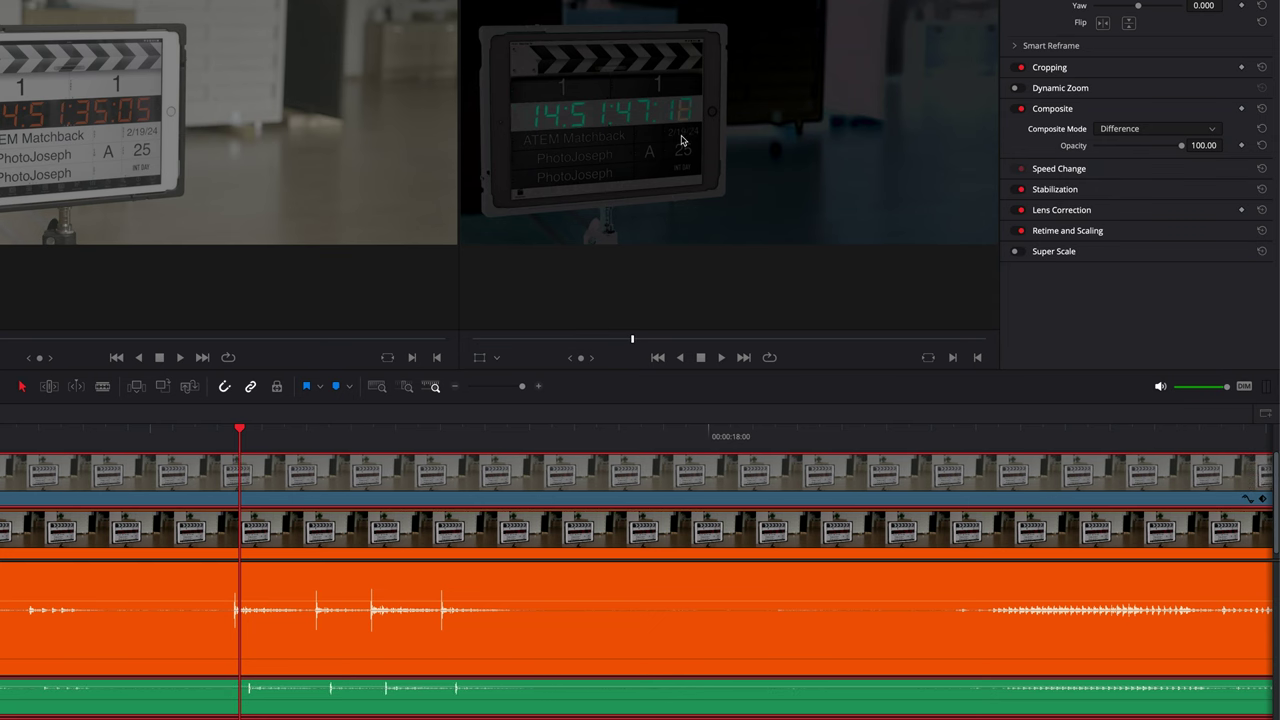
key(comma)
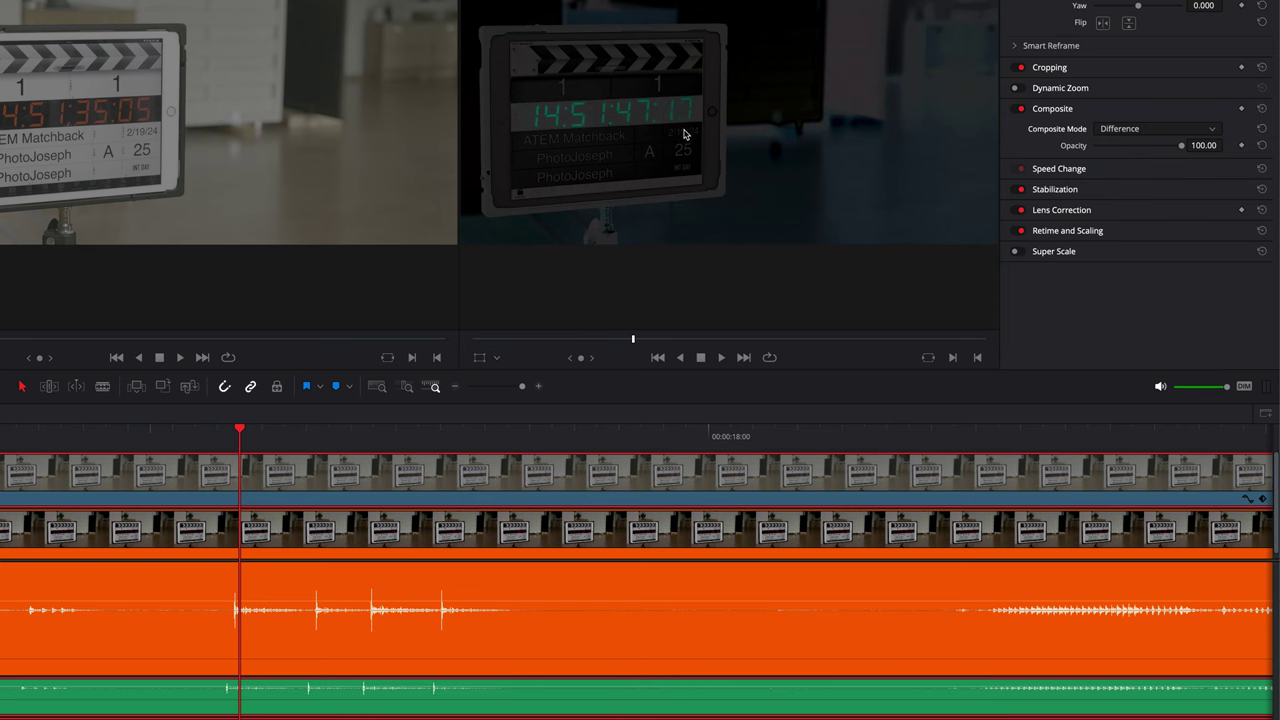
key(period)
key(period)
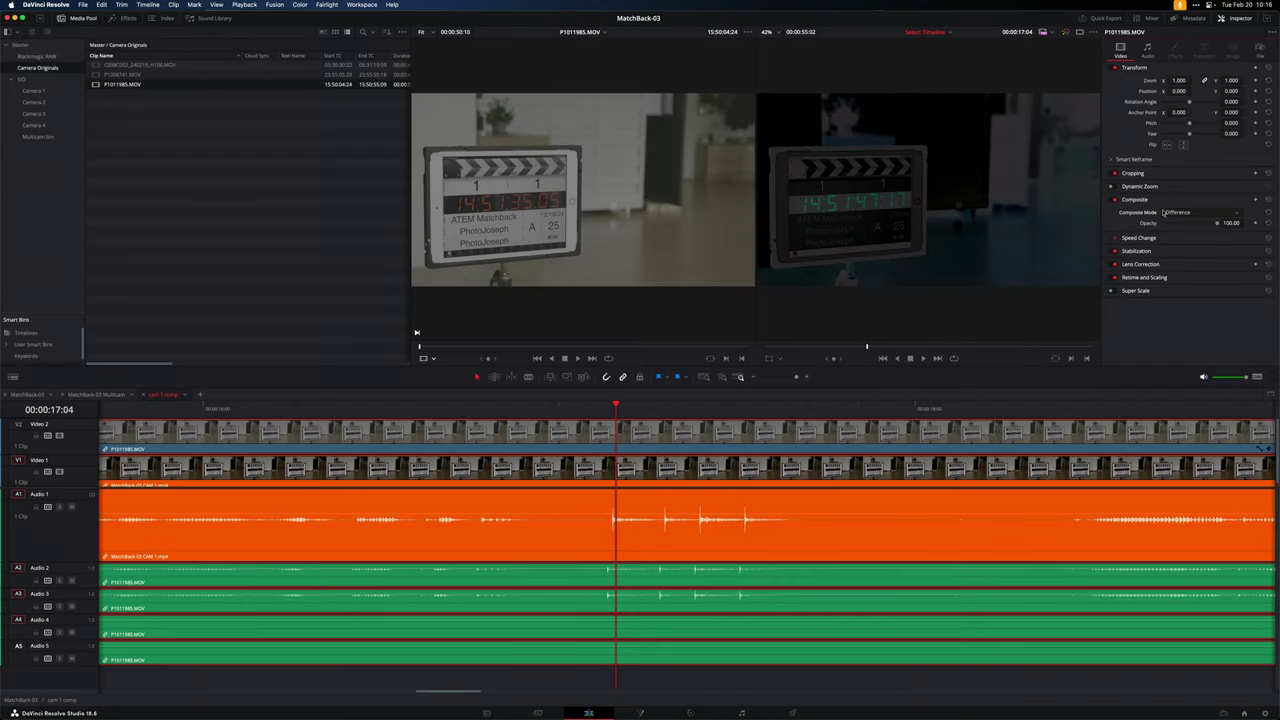
click(1180, 223)
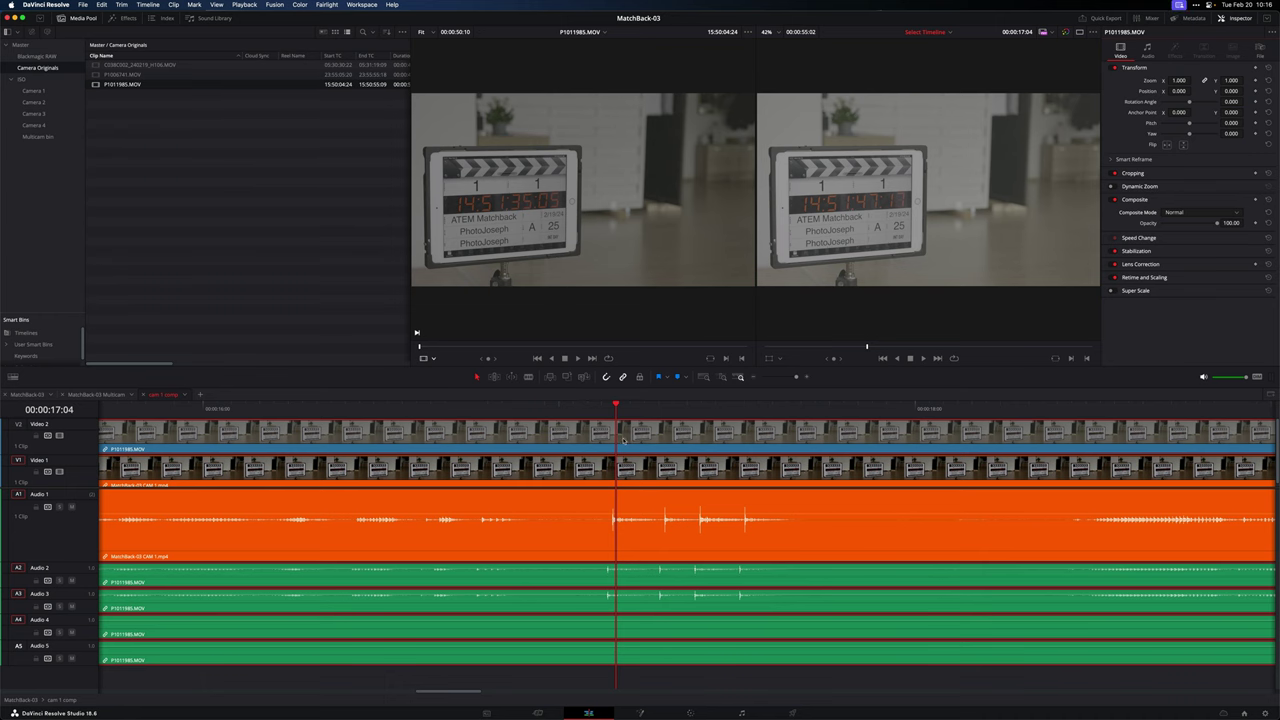
Step: Scrub across the start of P1011985.MOV, return to the MatchBack-03 Multicam timeline, and open the cam 2 comp compound clip in its own timeline
key(shift+z)
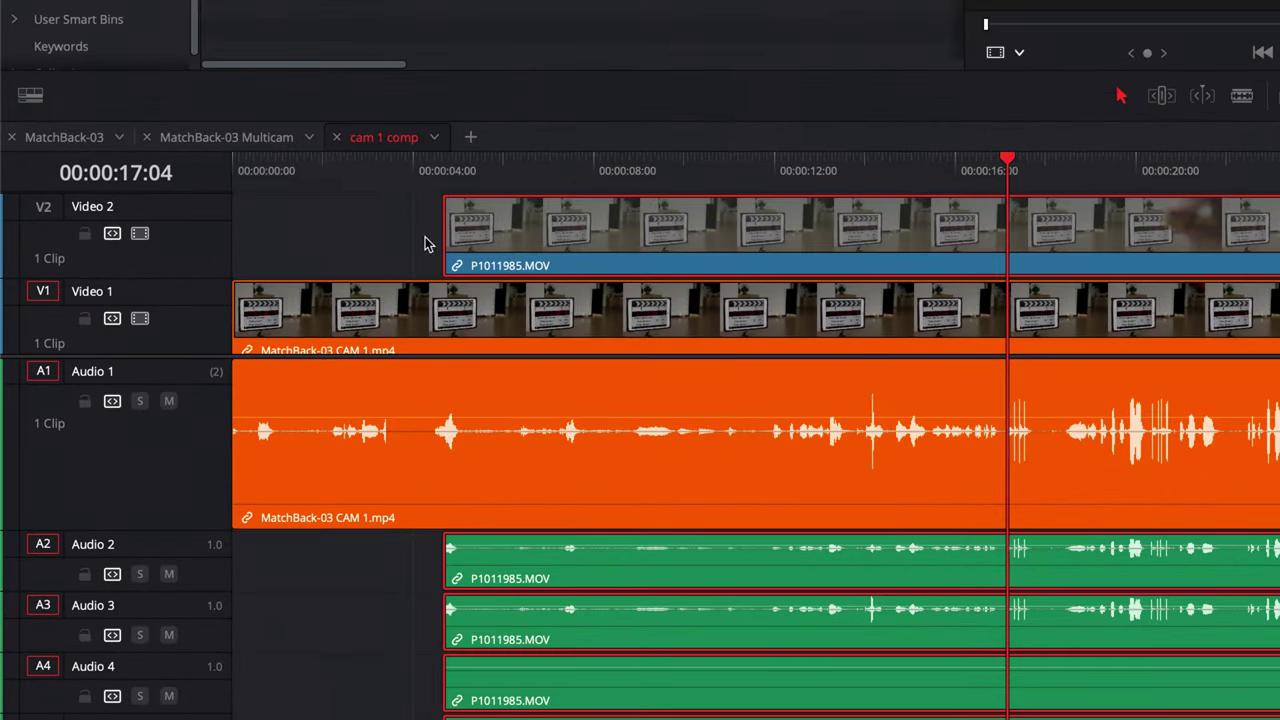
drag(409, 168, 586, 170)
click(262, 140)
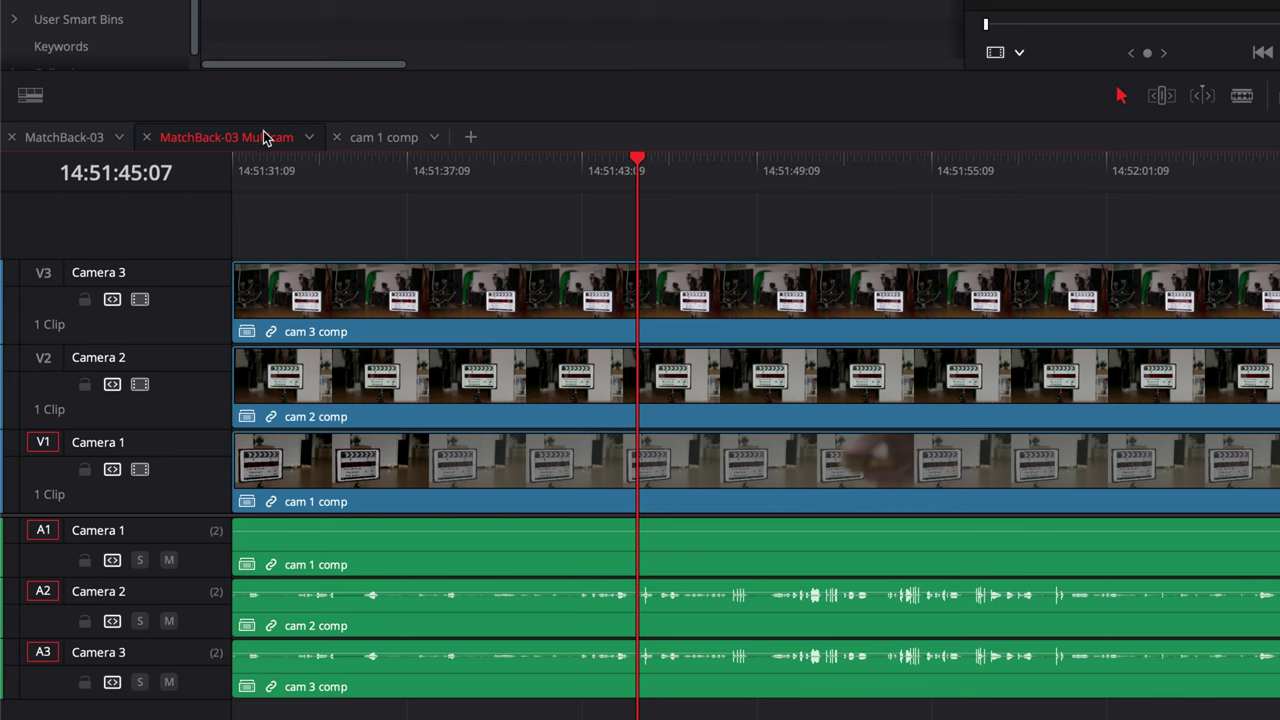
right_click(651, 386)
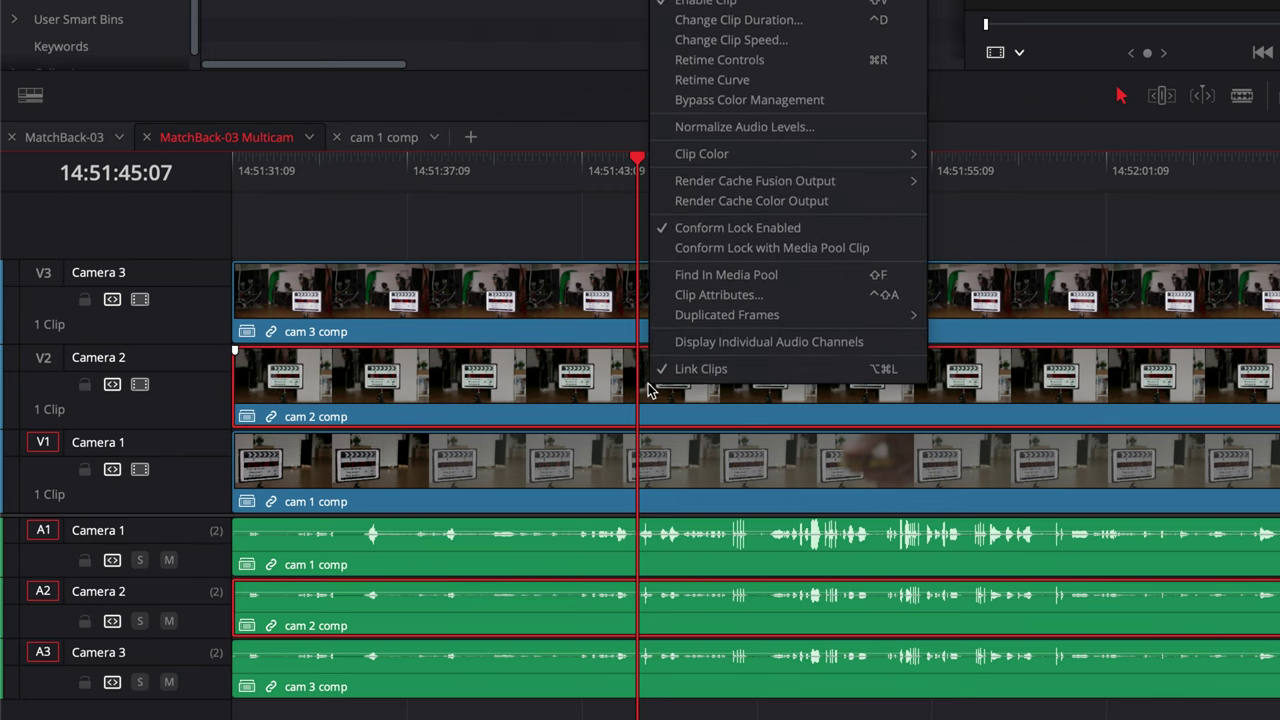
click(800, 41)
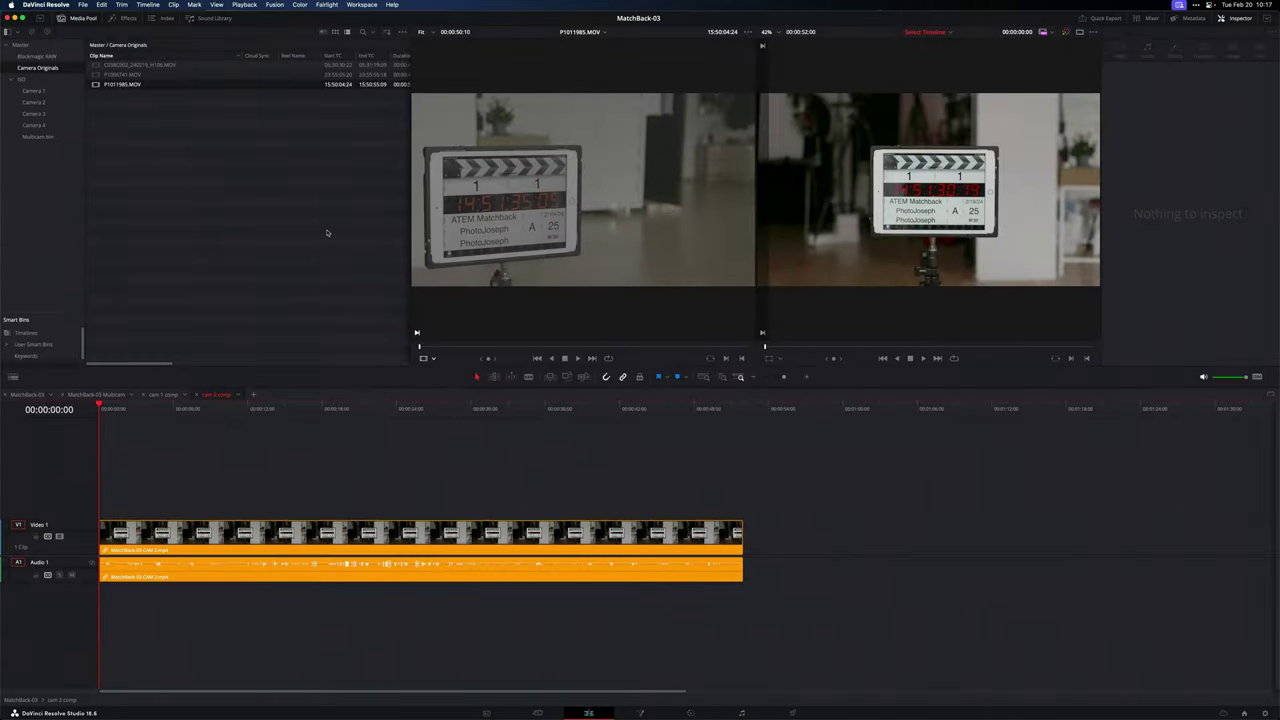
Step: Place P1006741.MOV on Video 2 above the CAM 2 clip and slide it to roughly match the audio waveforms
drag(98, 78, 150, 497)
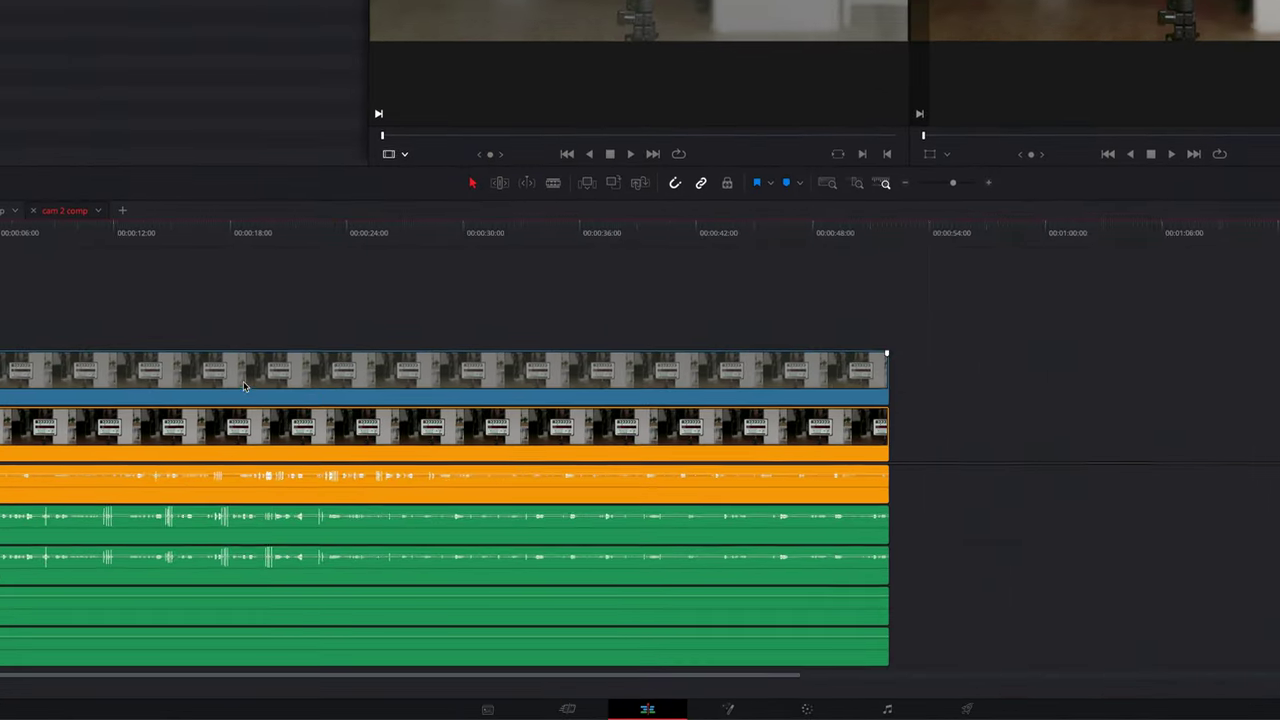
key(super+equal)
drag(659, 366, 1019, 370)
click(743, 318)
key(super+equal)
key(super+equal)
key(super+equal)
key(super+equal)
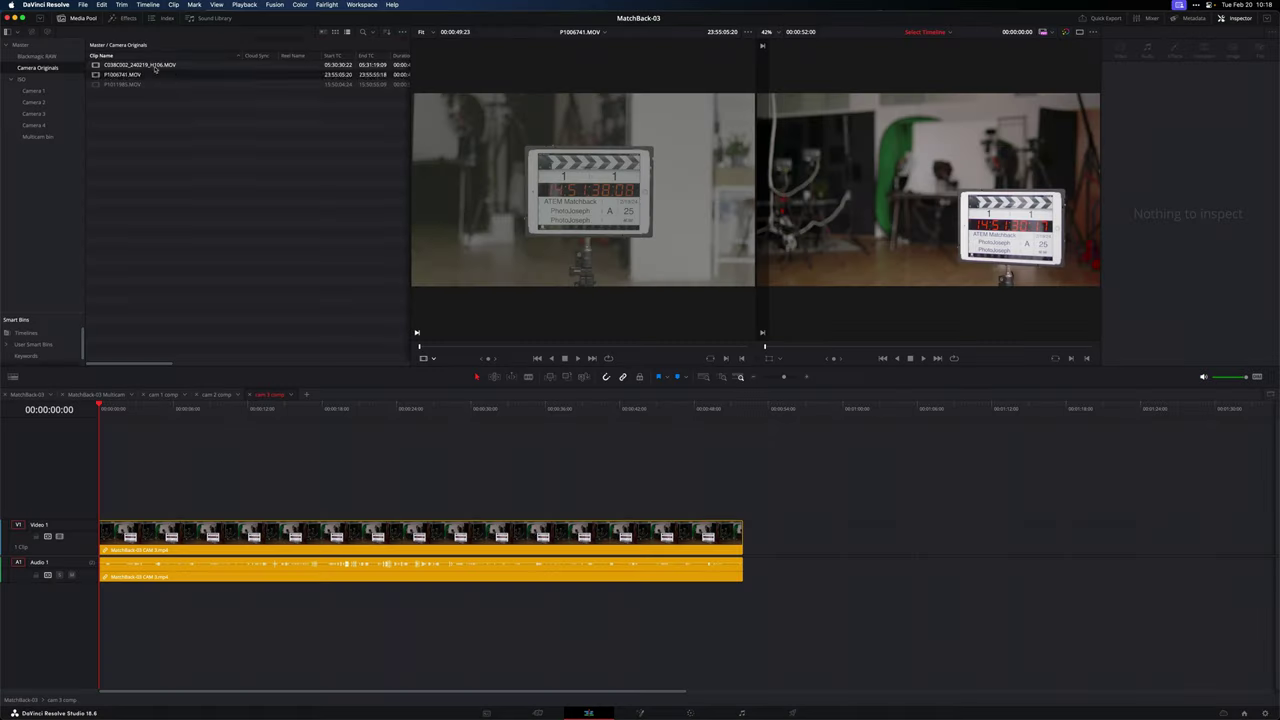
Step: In cam 3 comp, place the camera original ending in _240219_H106.MOV on Video 2 above the CAM 3 clip, aligning its claps near 00:00:17:04
drag(140, 64, 150, 497)
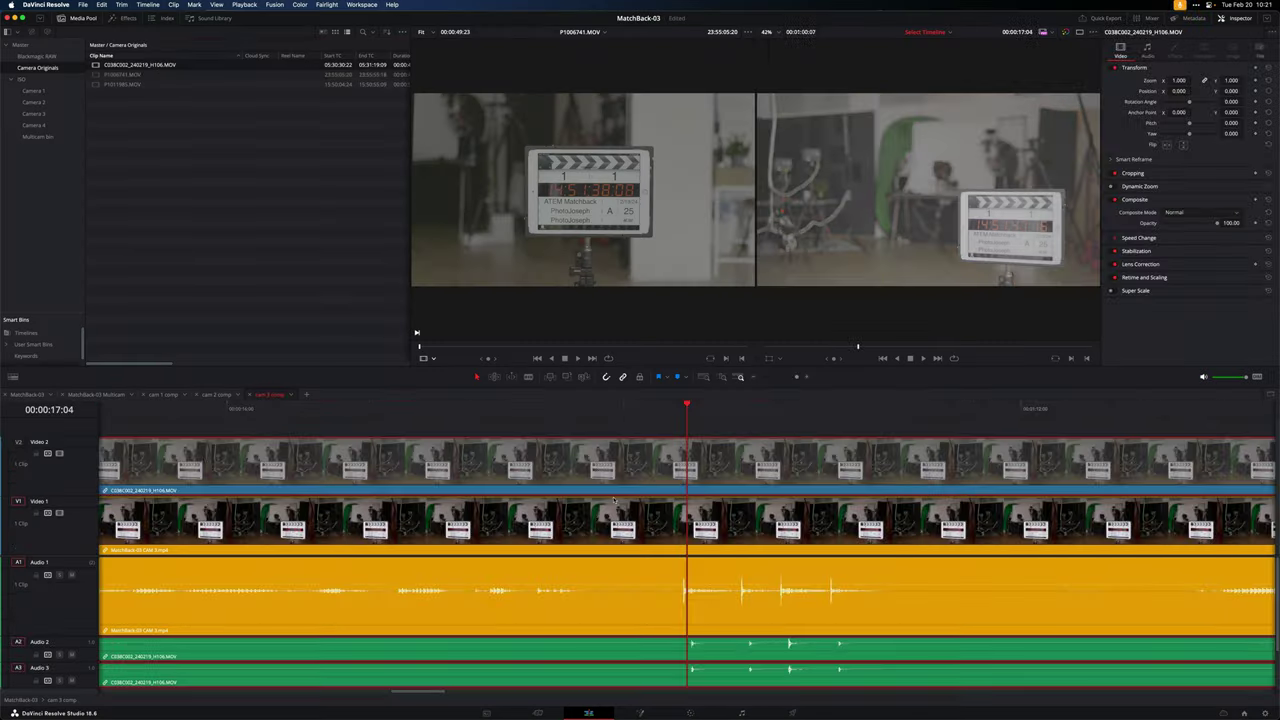
Step: Return to the MatchBack-03 timeline and scrub through the multicam cuts to check the camera originals in each angle
click(99, 395)
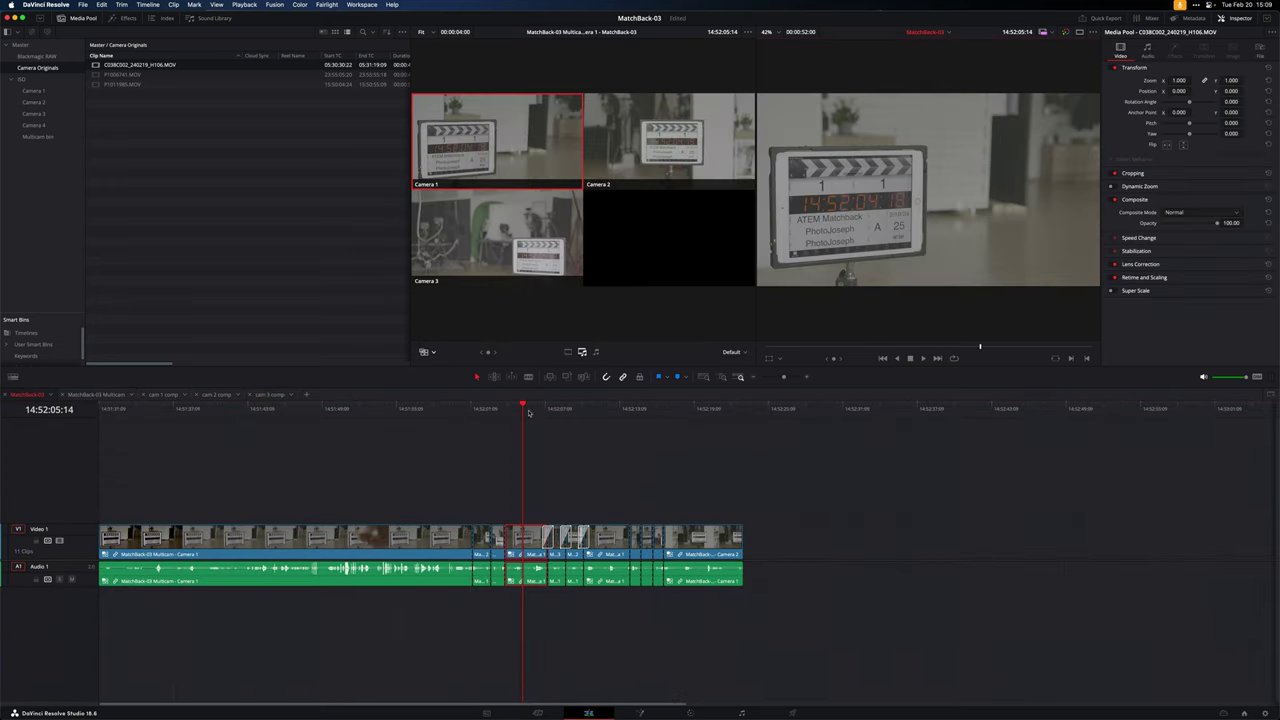
drag(548, 408, 455, 409)
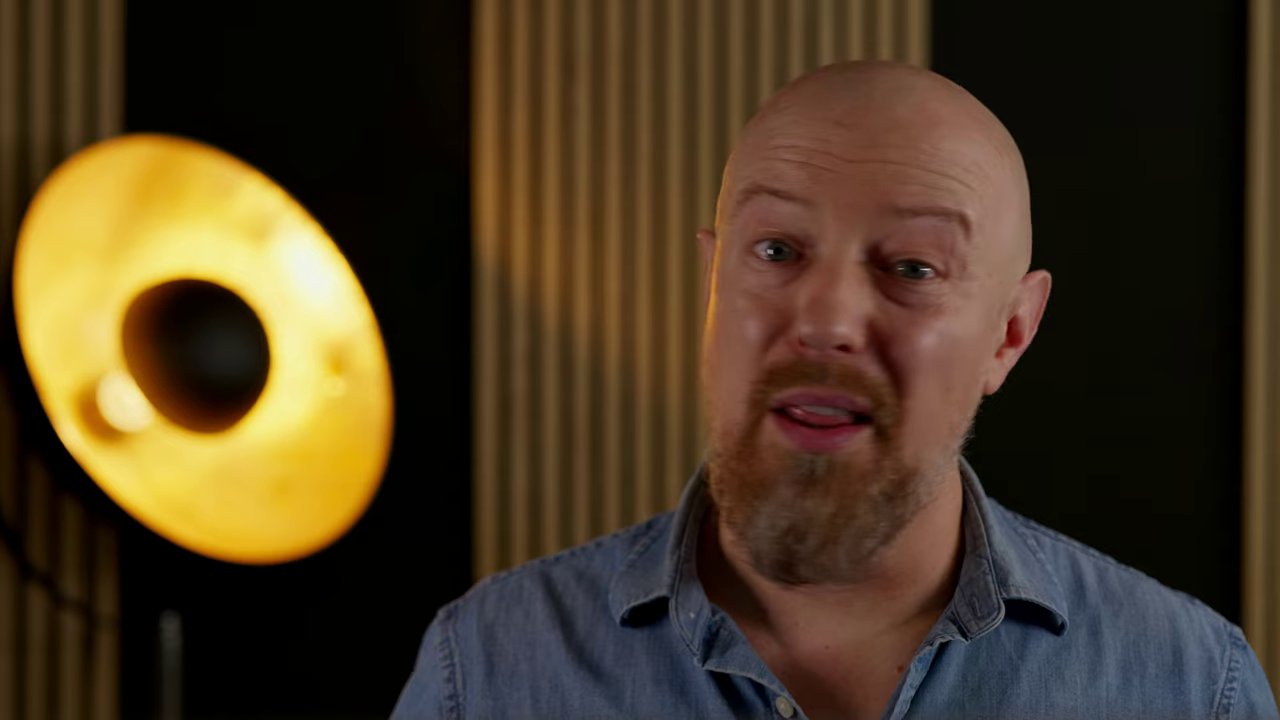